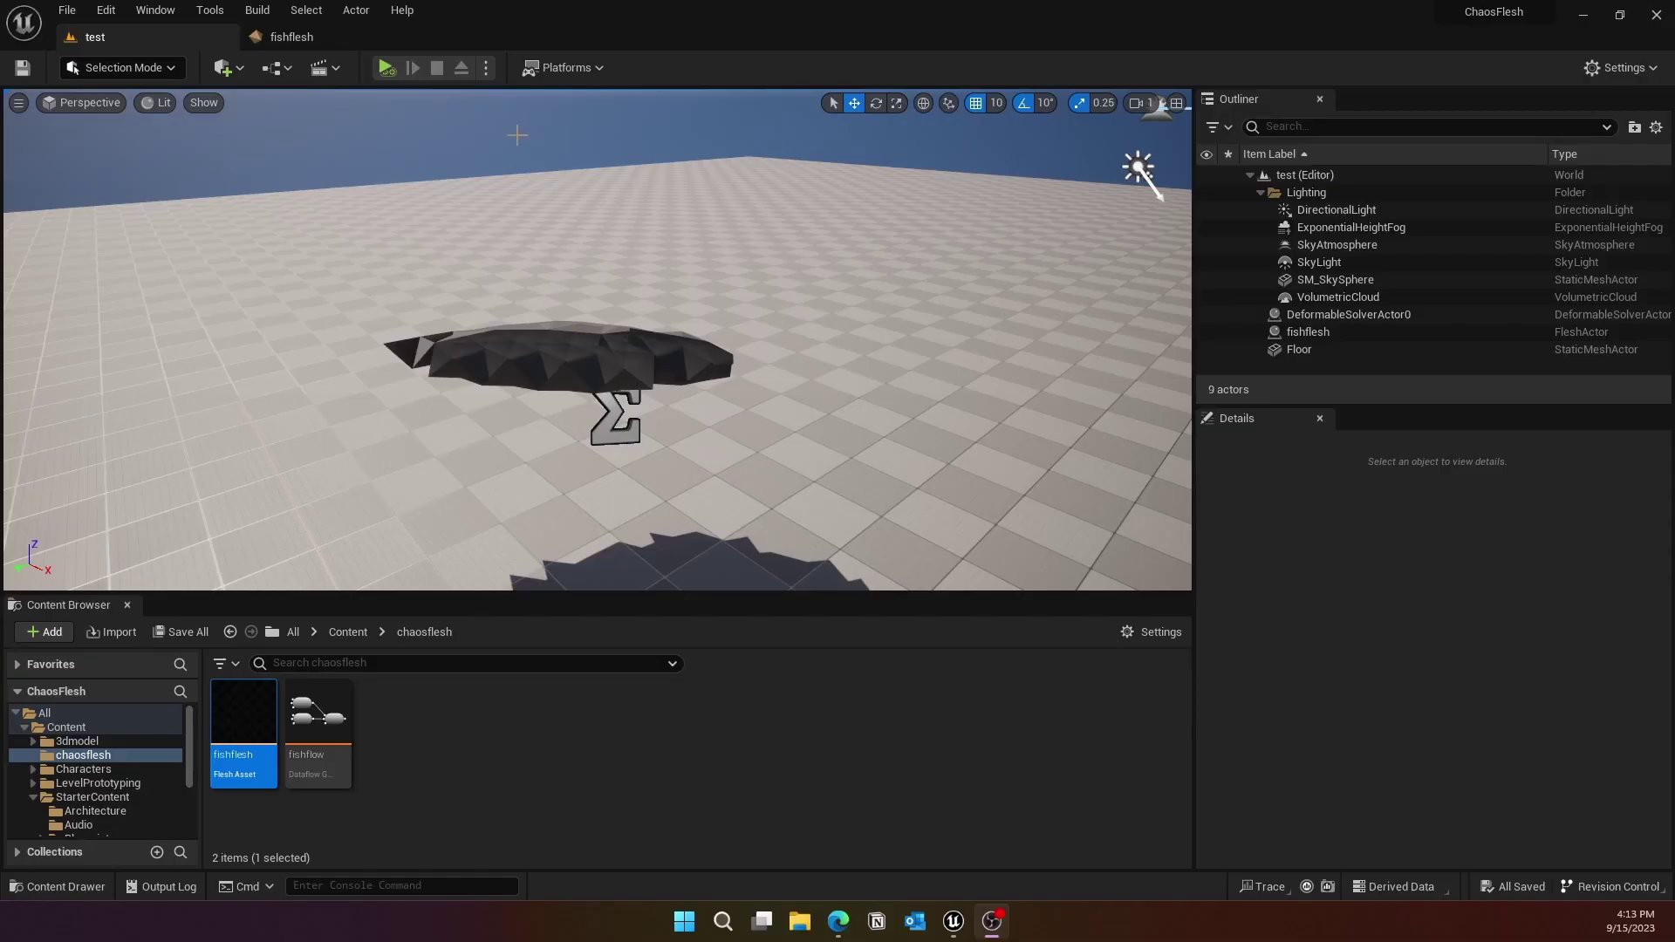
Step: Run the level in Simulate mode and watch the fish flesh actor fall and deform on the floor
click(486, 68)
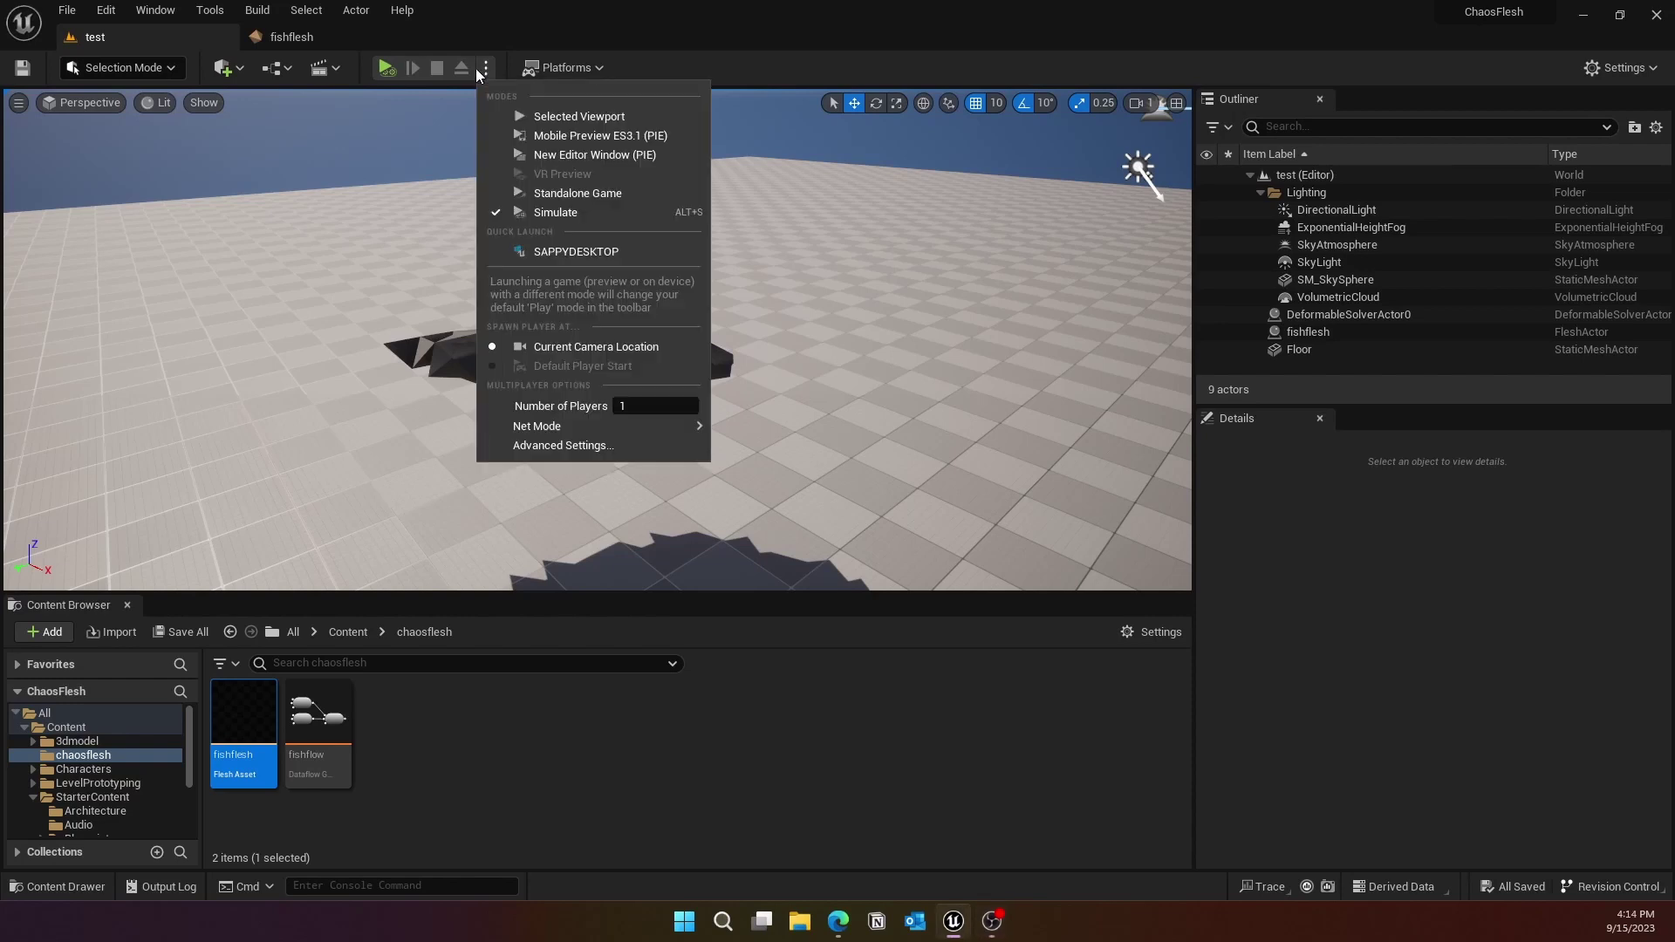
click(541, 212)
mouse_move(596, 339)
right_down()
mouse_move(589, 366)
mouse_move(568, 349)
mouse_move(611, 393)
mouse_move(594, 345)
mouse_move(563, 357)
mouse_move(593, 360)
right_up()
key(w)
key(s)
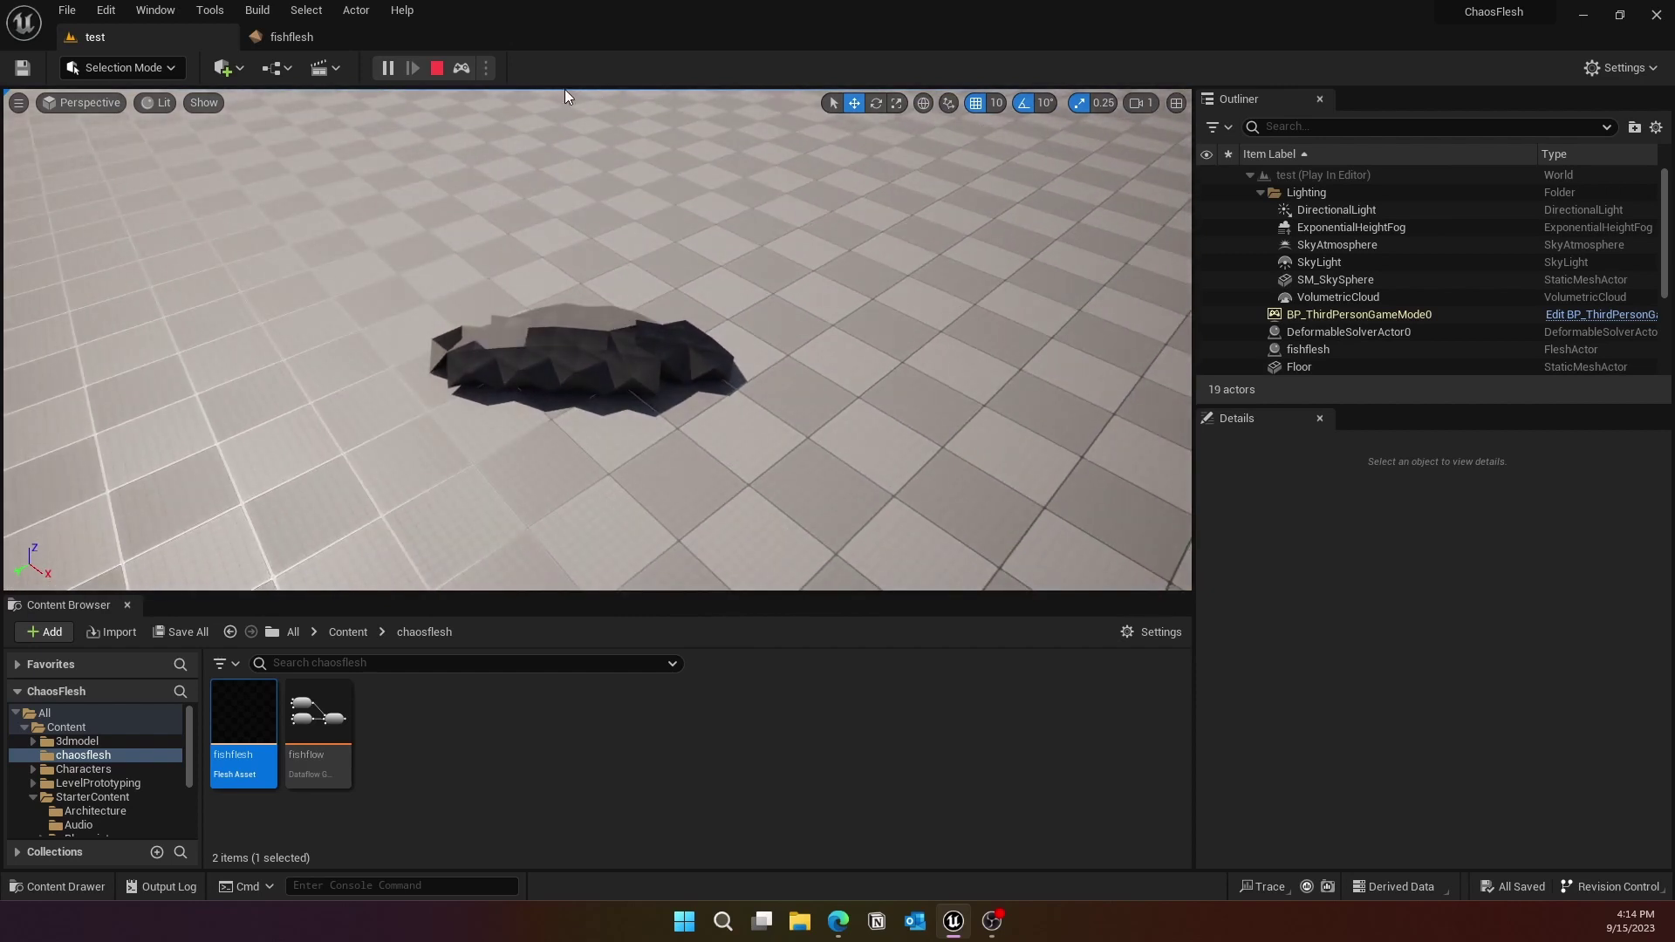
Step: Open the fishflesh asset, examine how its Dataflow graph nodes are connected, and close it
double_click(263, 740)
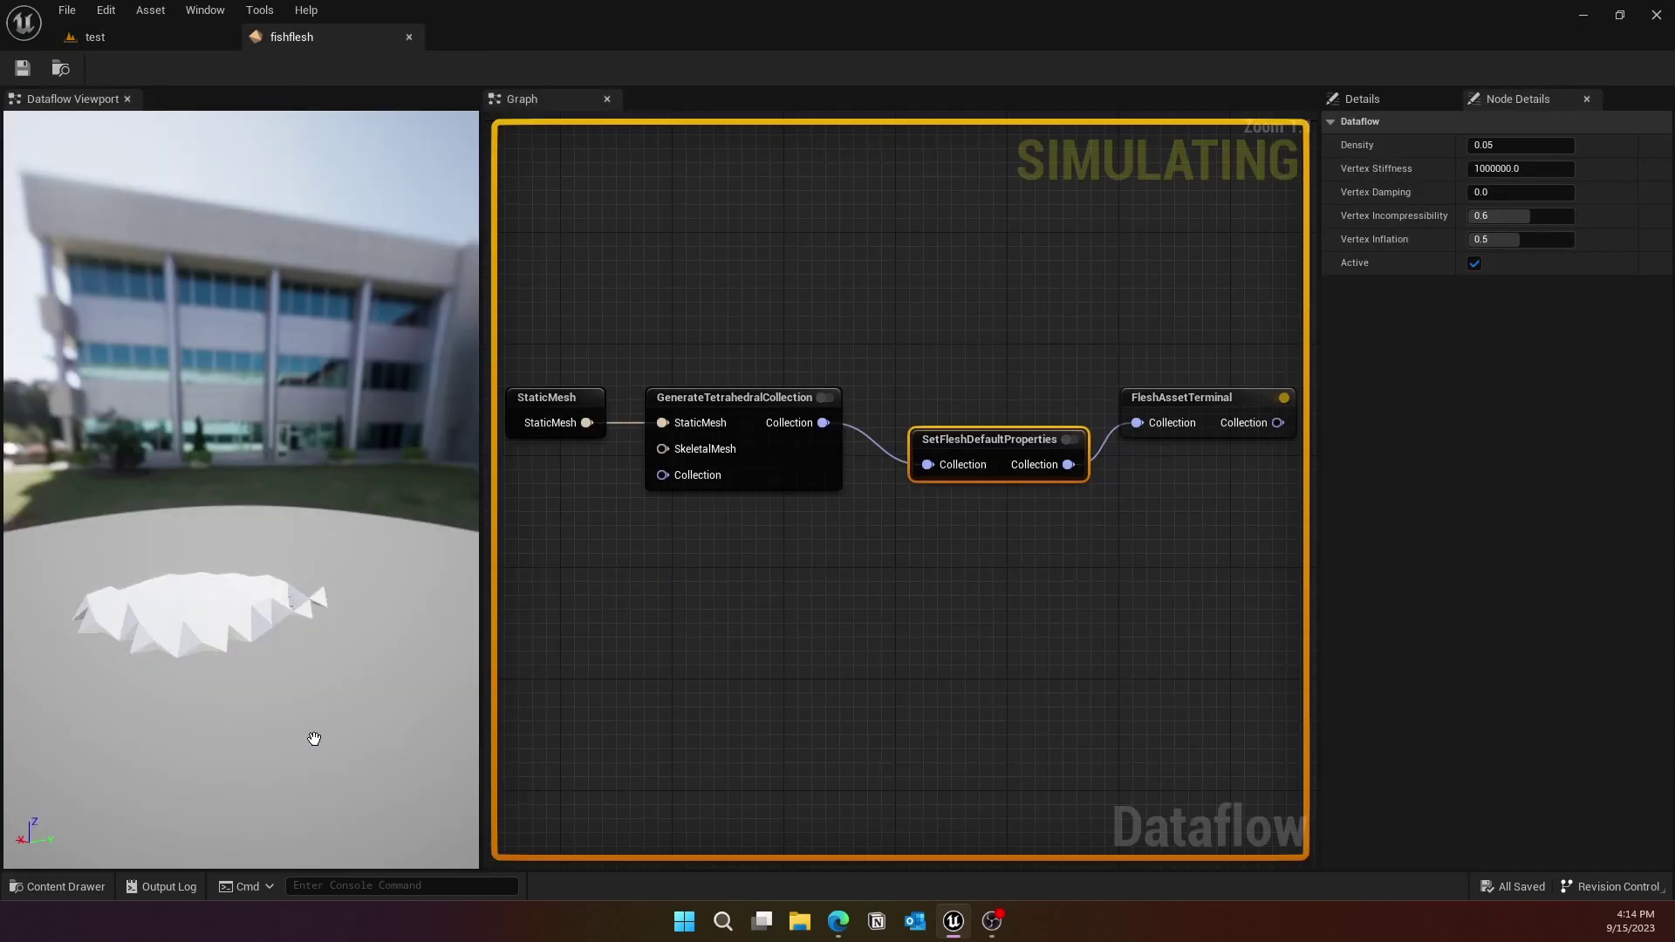
right_drag(851, 307, 1089, 335)
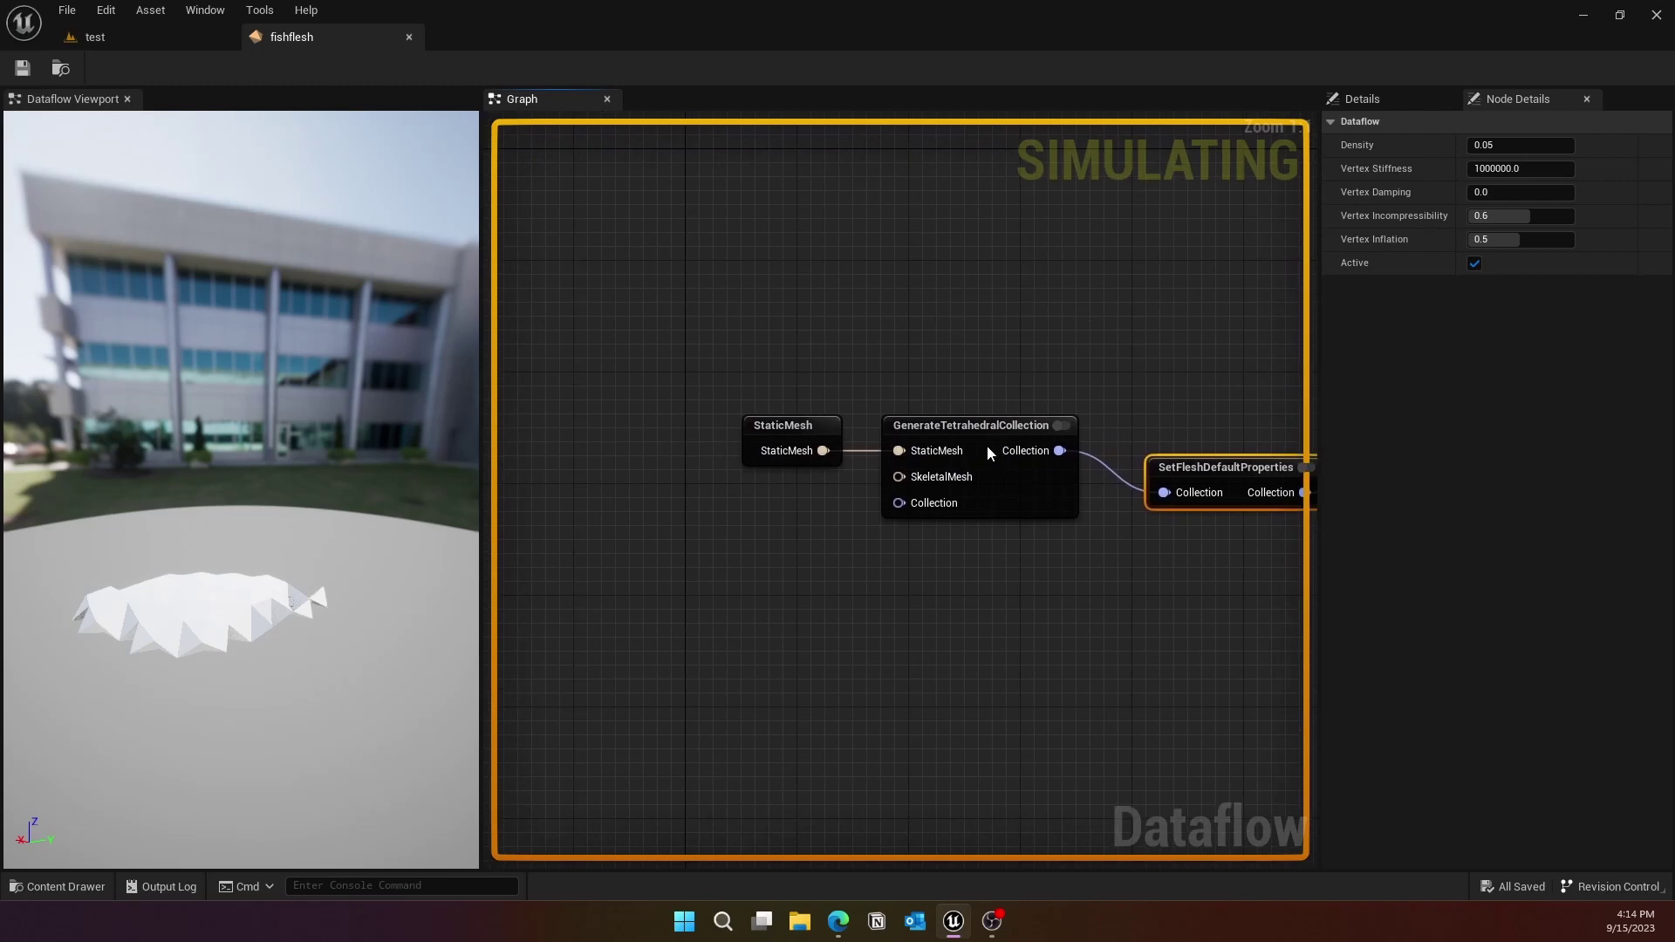
click(410, 38)
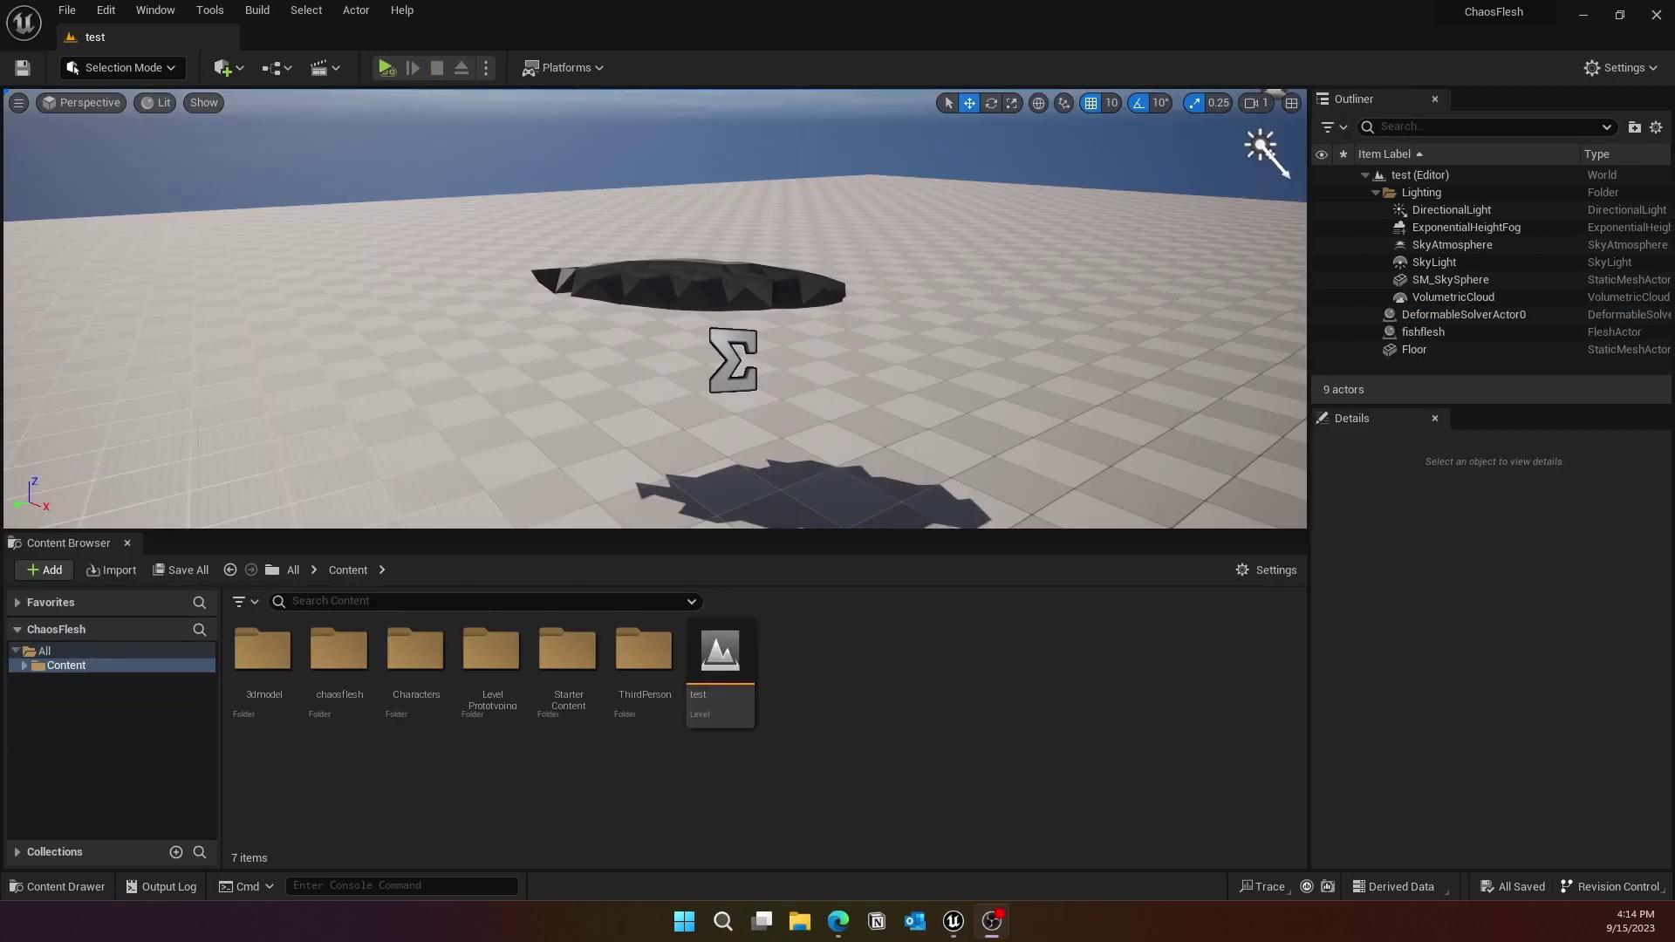
Step: Look up the Chaos Flesh plugin in the plugin list to check that it is enabled, then close the list
click(105, 10)
click(150, 281)
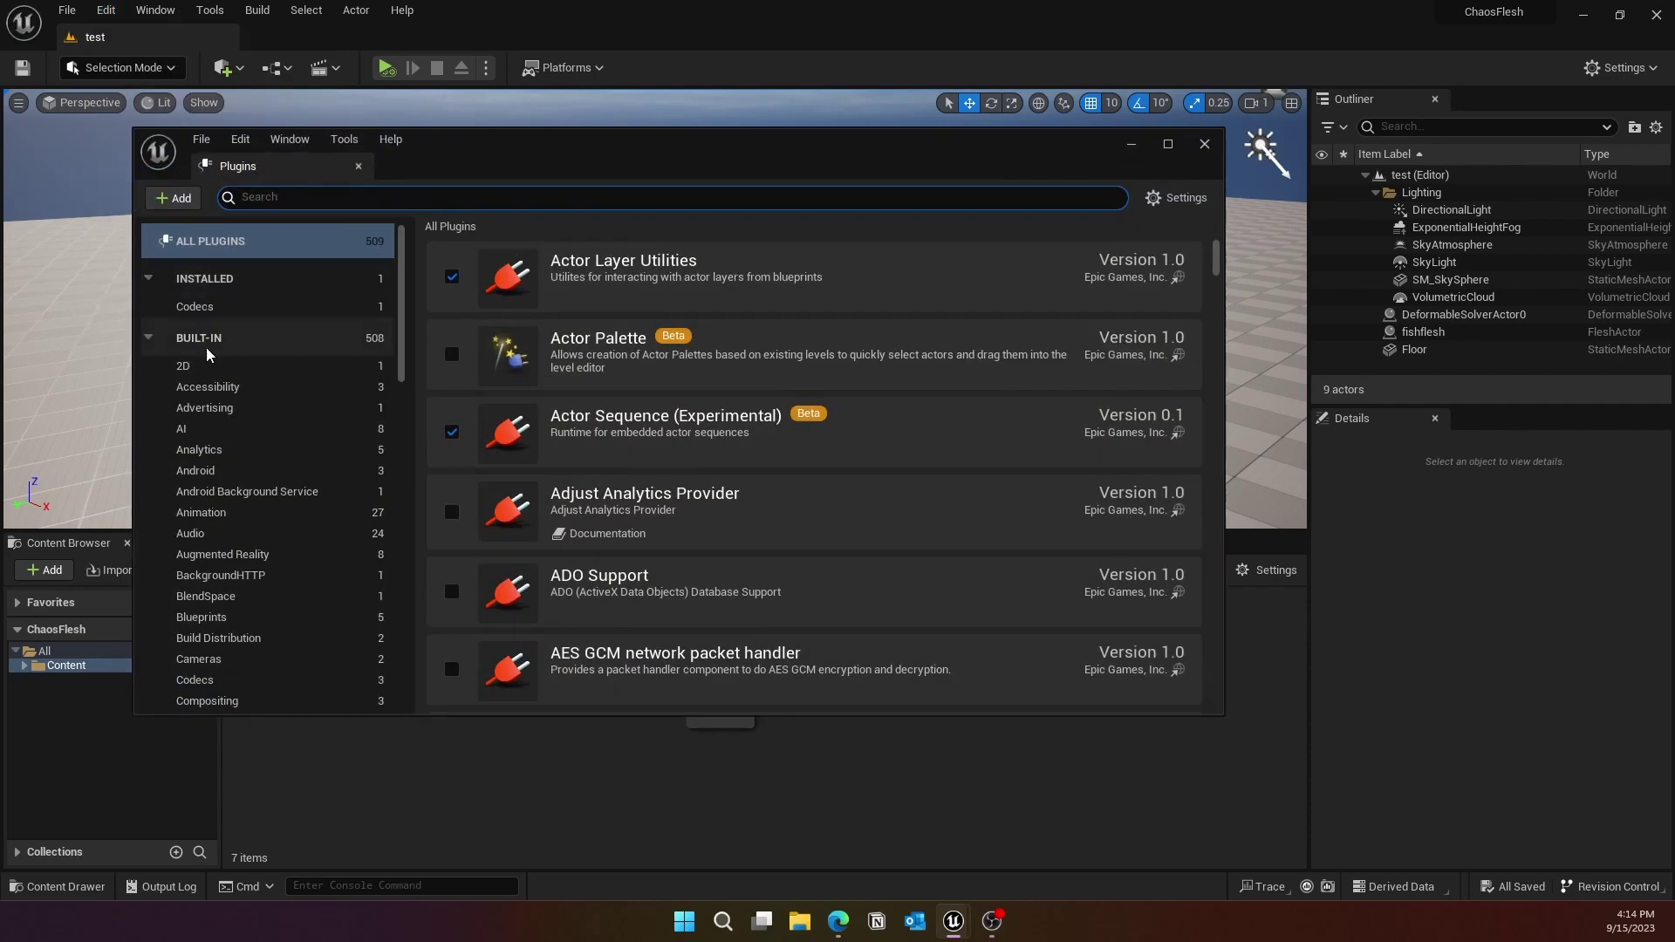
text(cha)
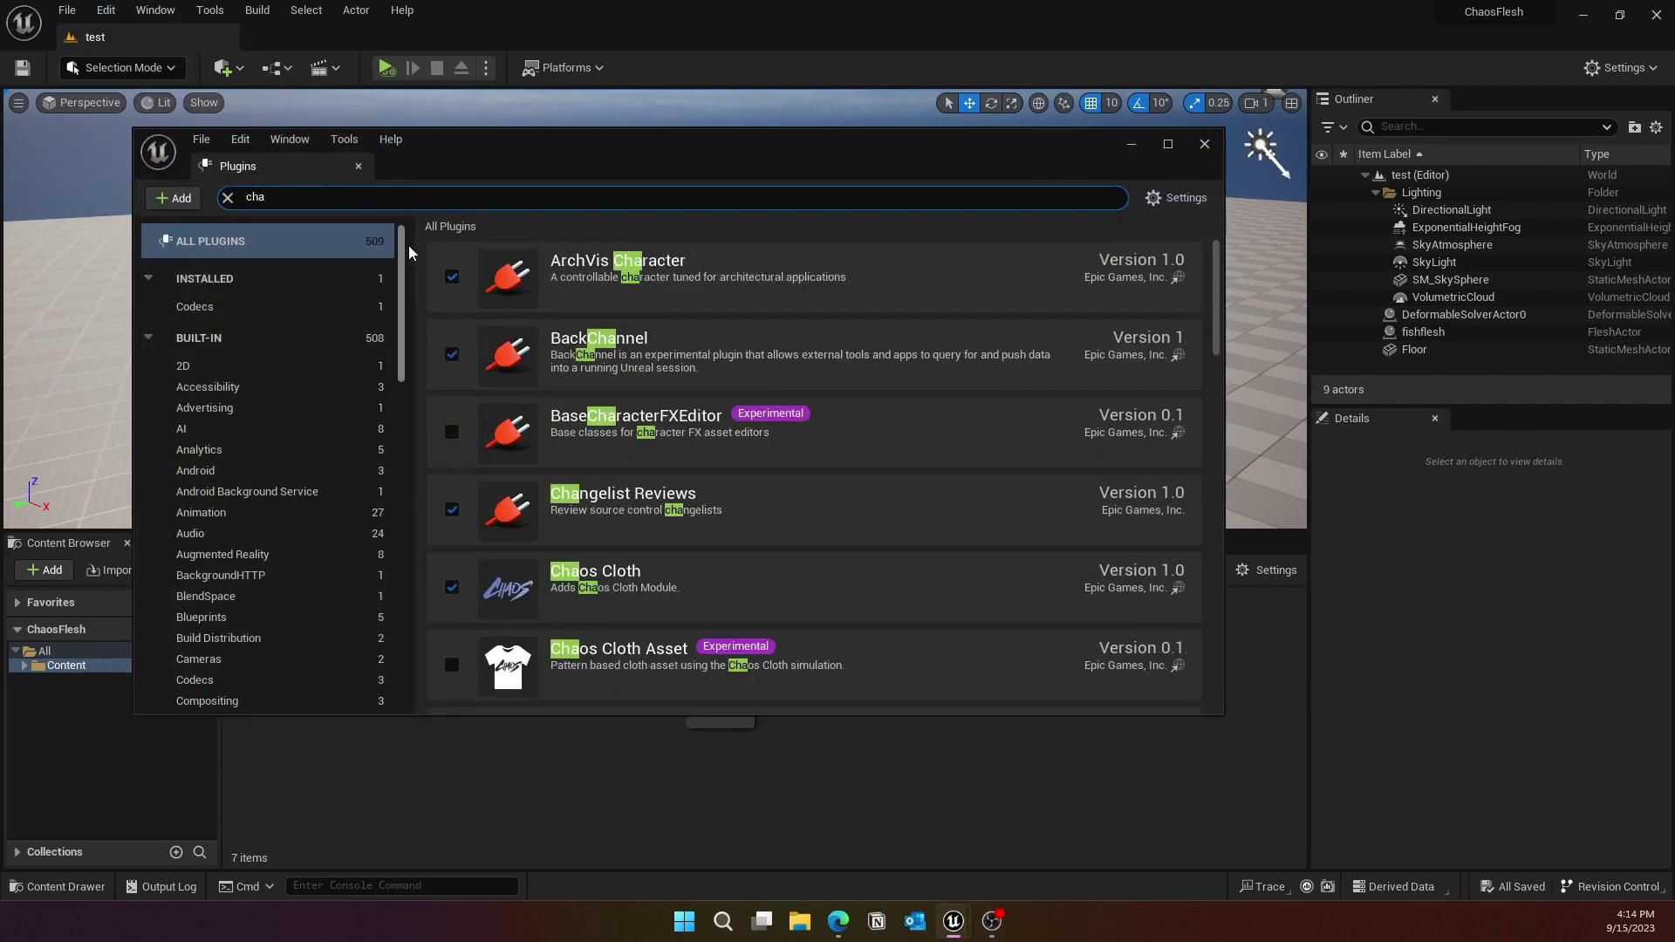
text(os fles)
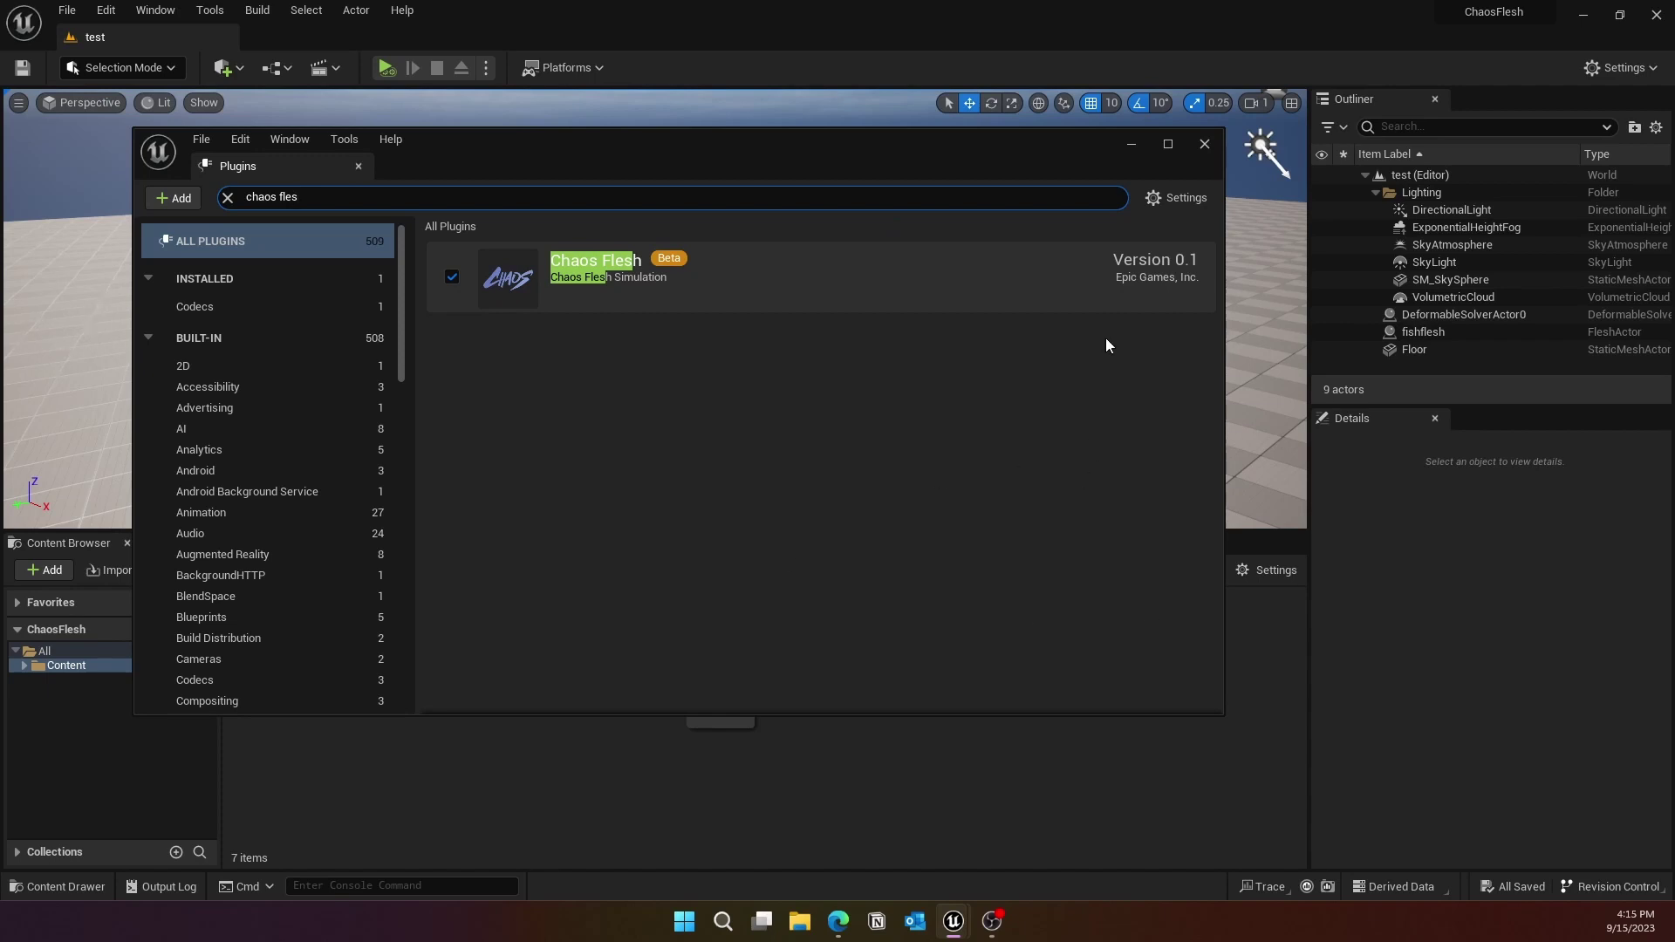
click(1205, 142)
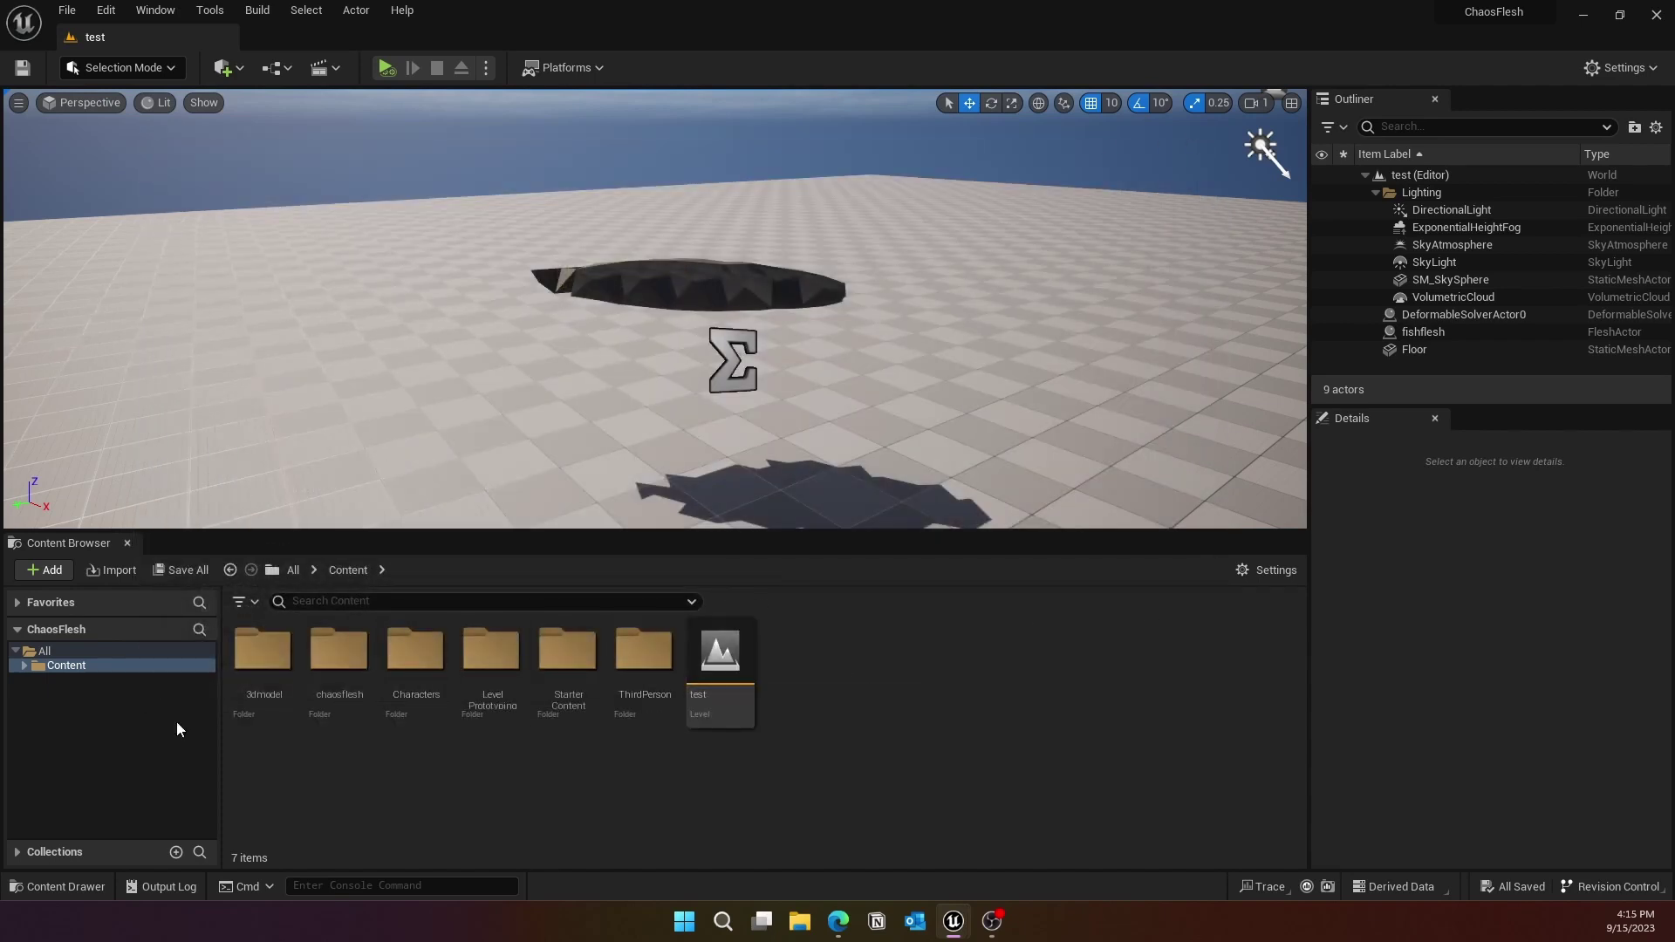
Step: Create a new folder named chaos2 inside the Content folder
click(25, 667)
right_click(893, 677)
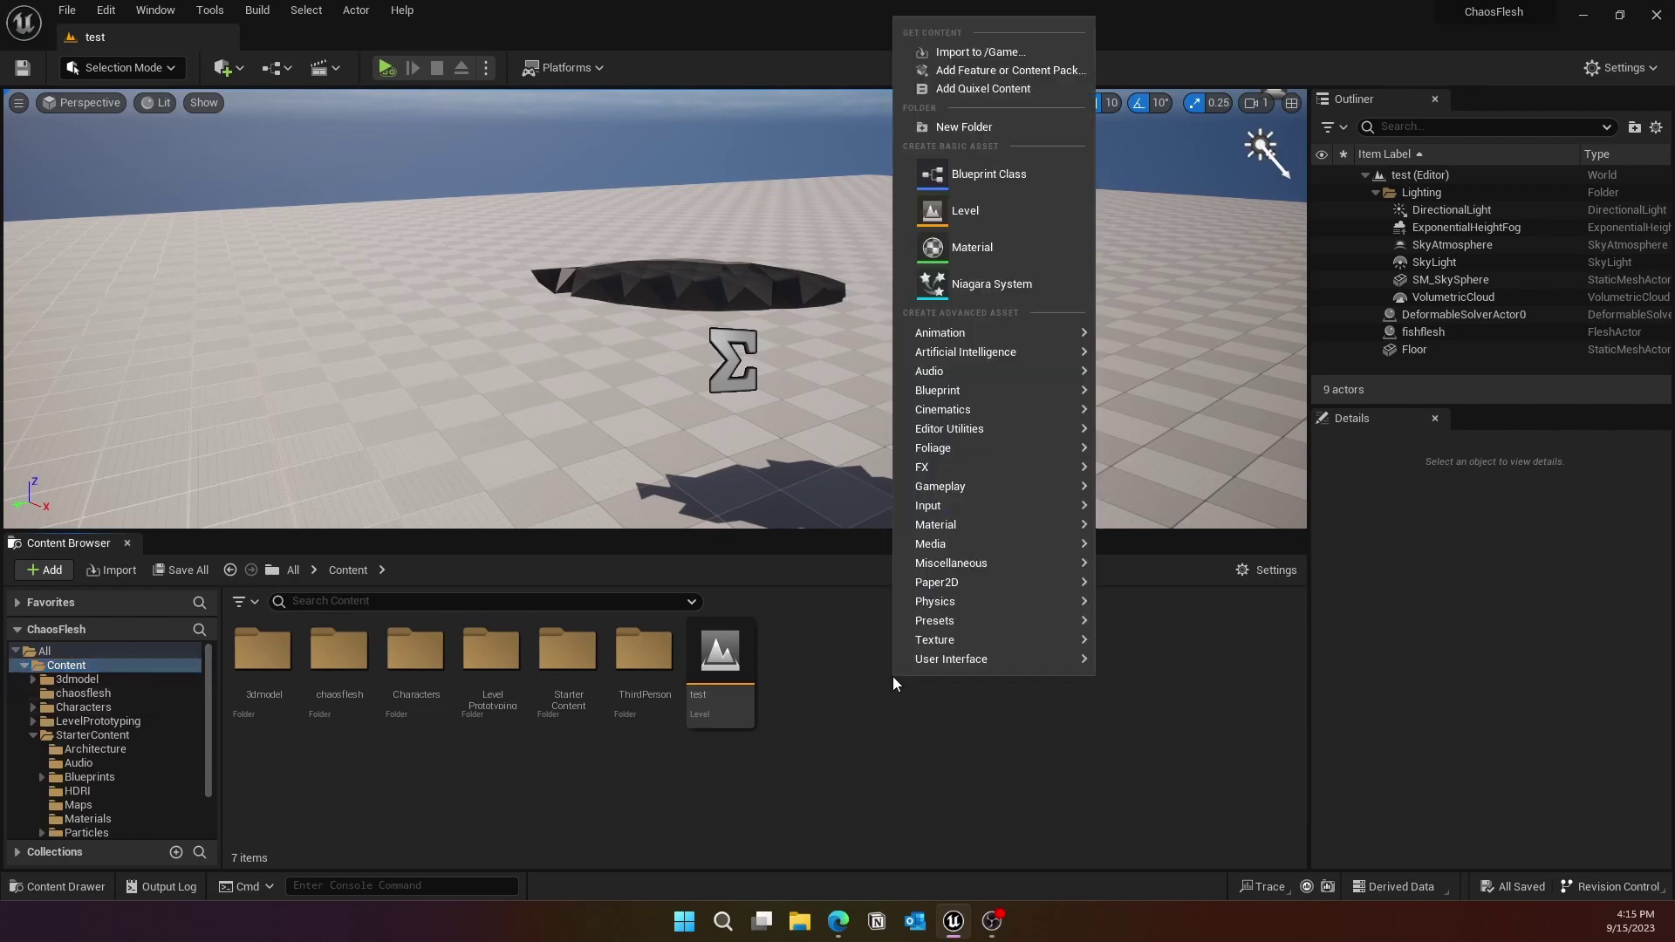
click(965, 126)
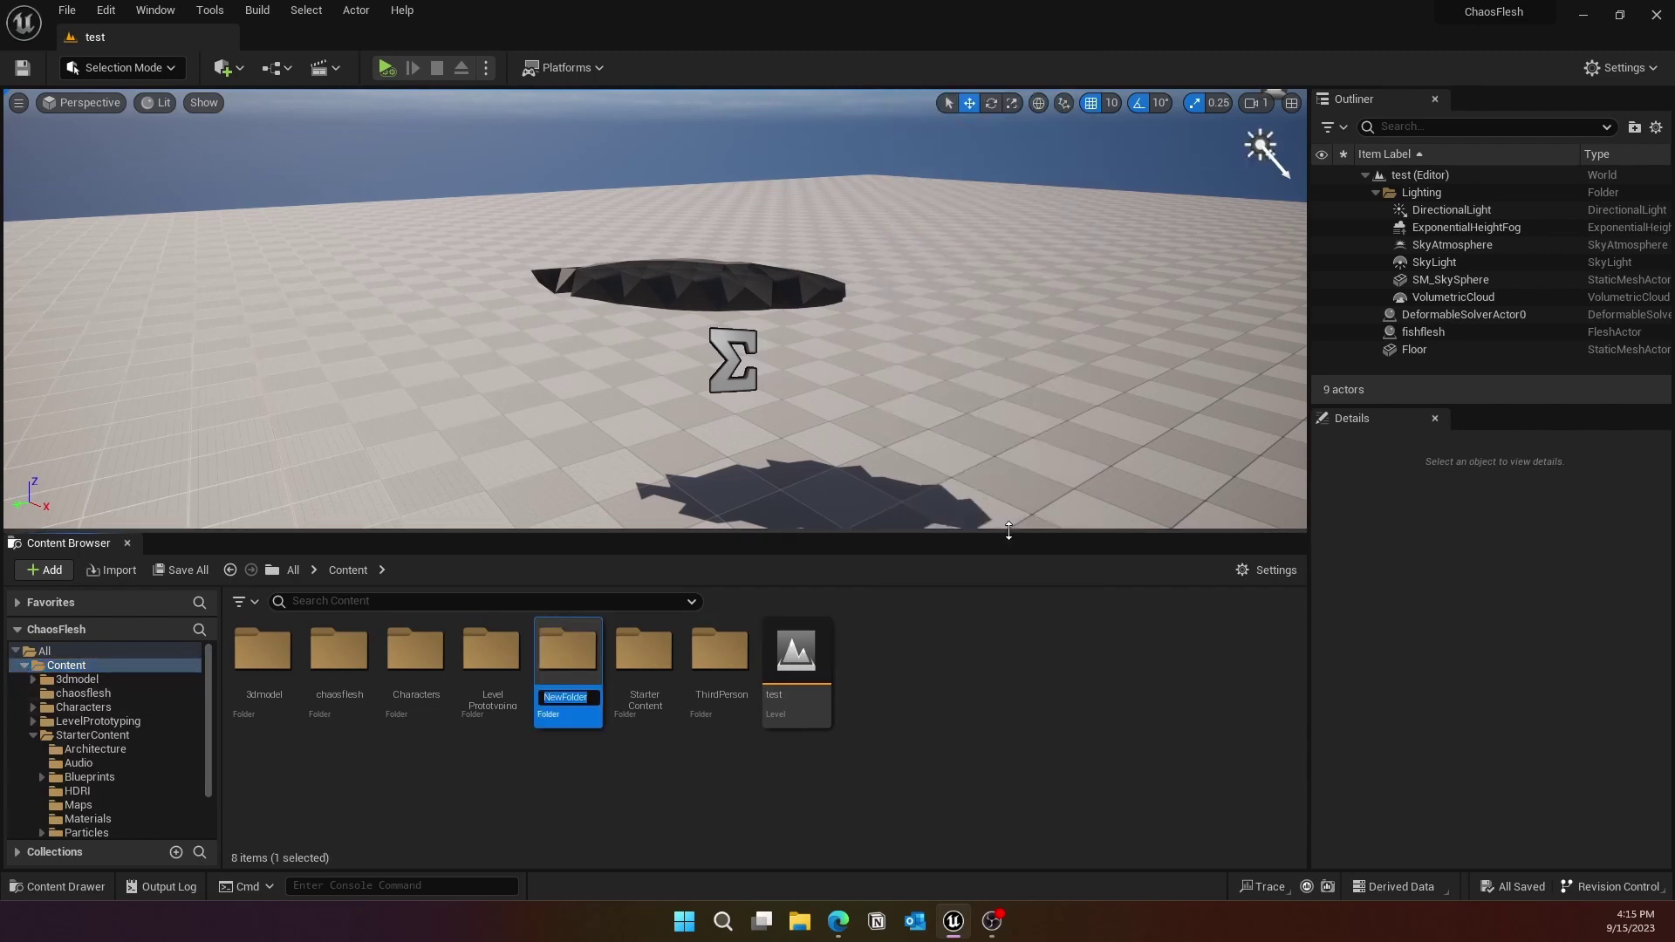
text(chaos2)
key(Return)
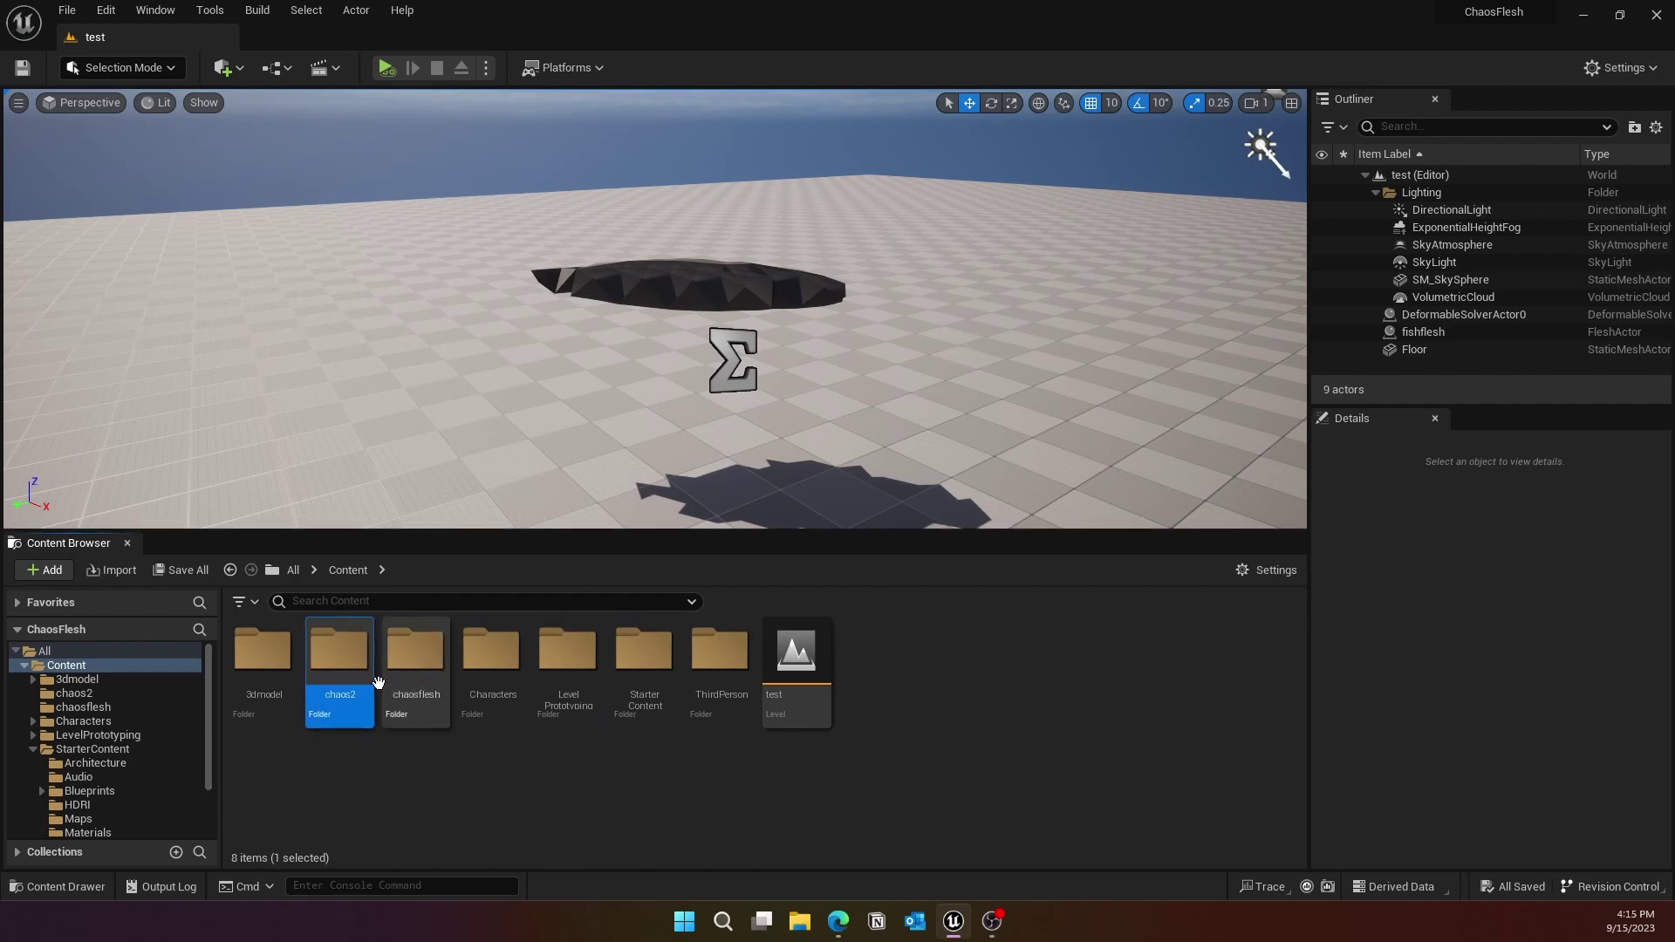
Step: Create a Dataflow Graph asset named cubeflow inside the chaos2 folder
double_click(345, 658)
right_click(337, 661)
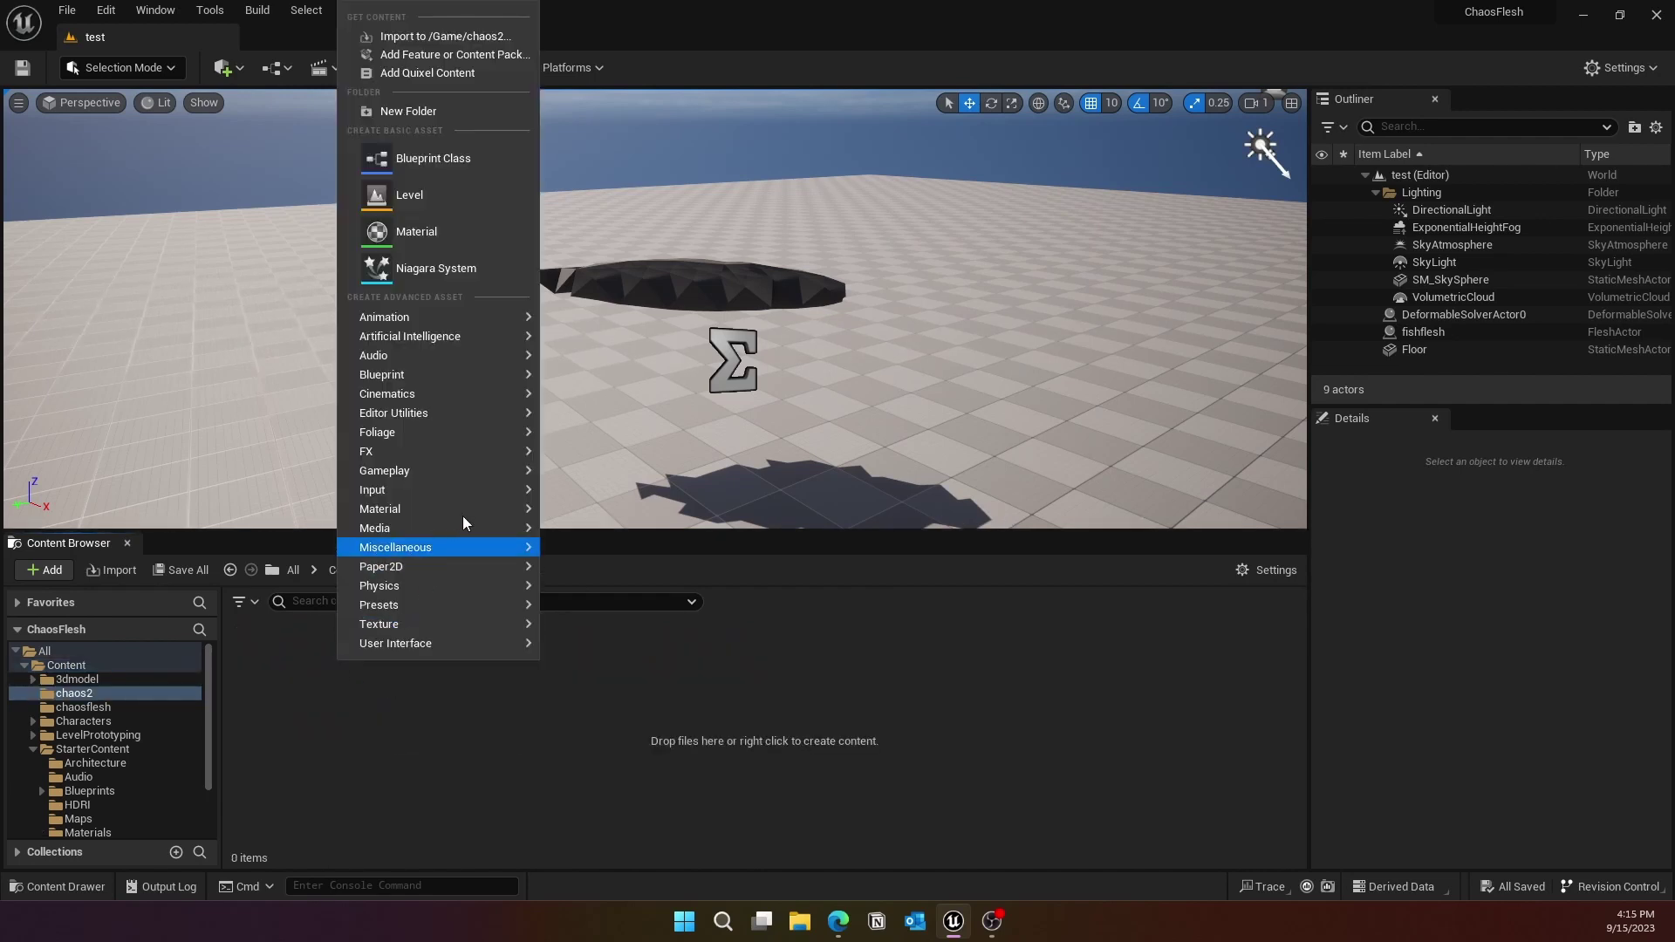
mouse_move(443, 586)
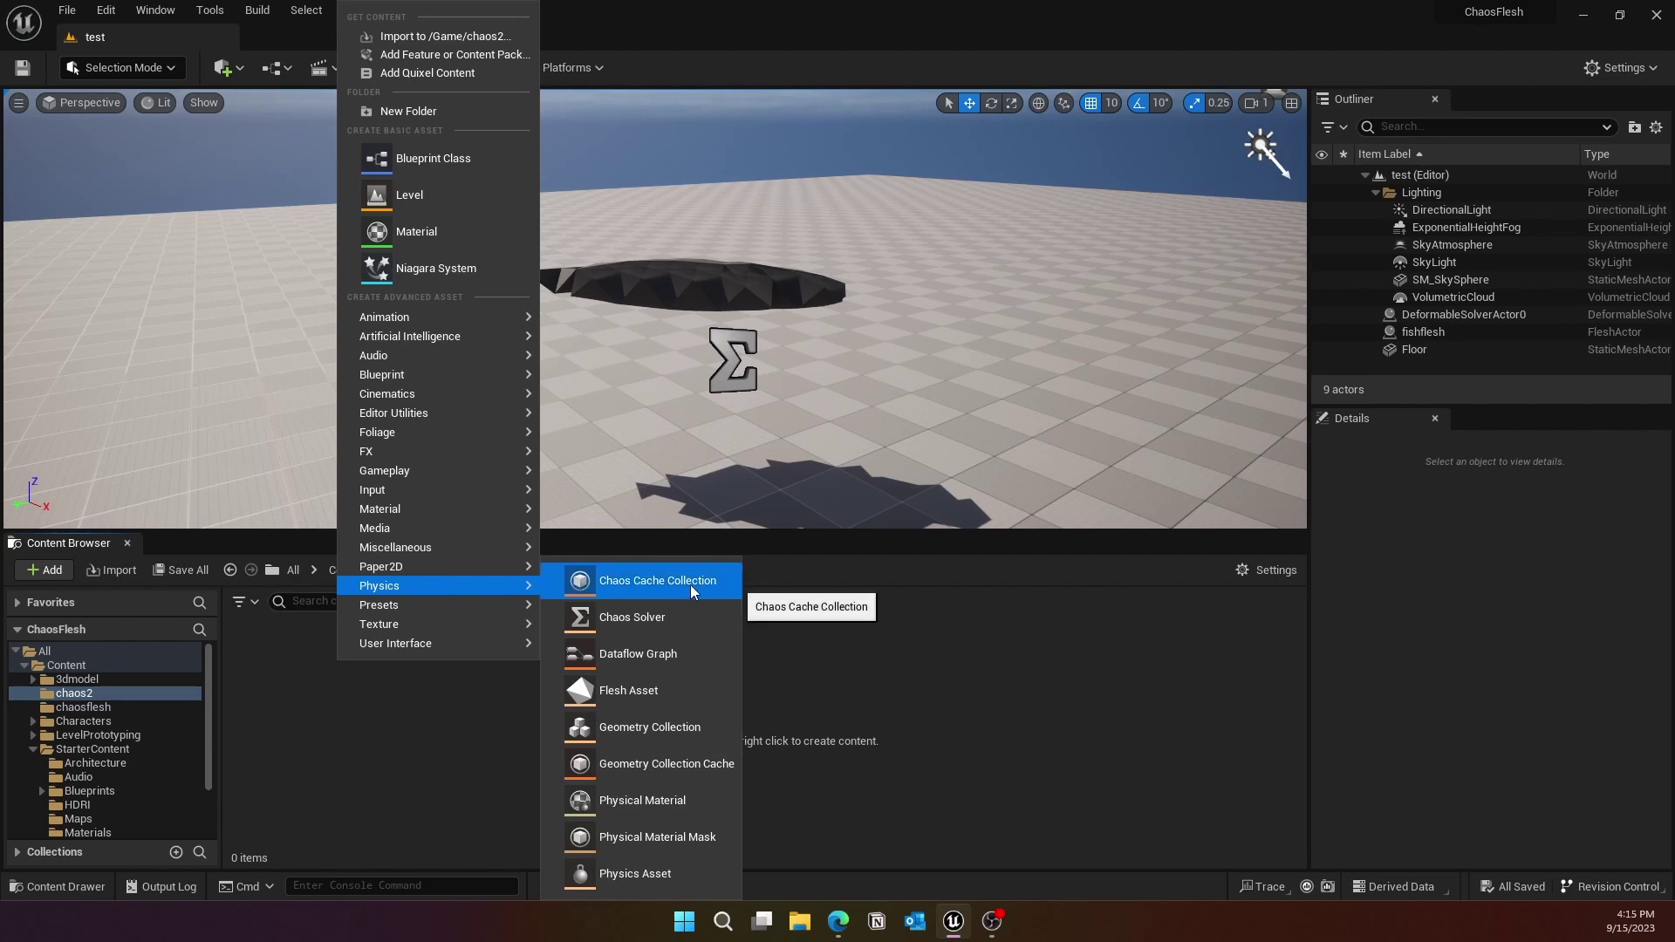
click(646, 655)
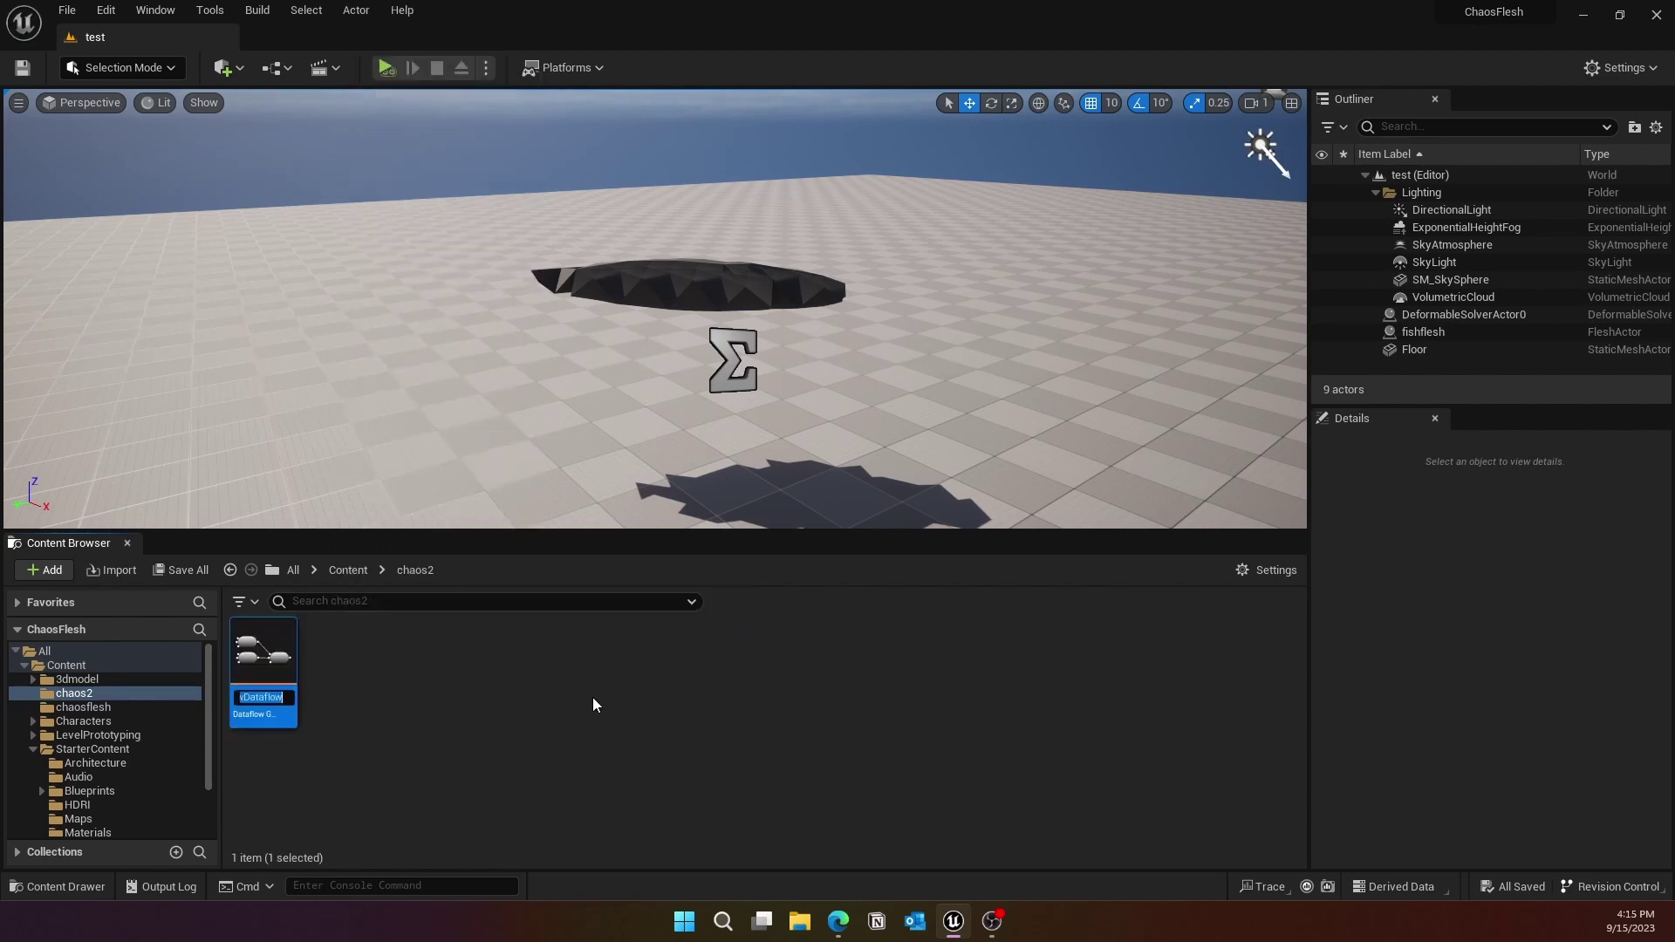
text(t)
key(ctrl+a)
key(BackSpace)
text(cubeflow)
key(Return)
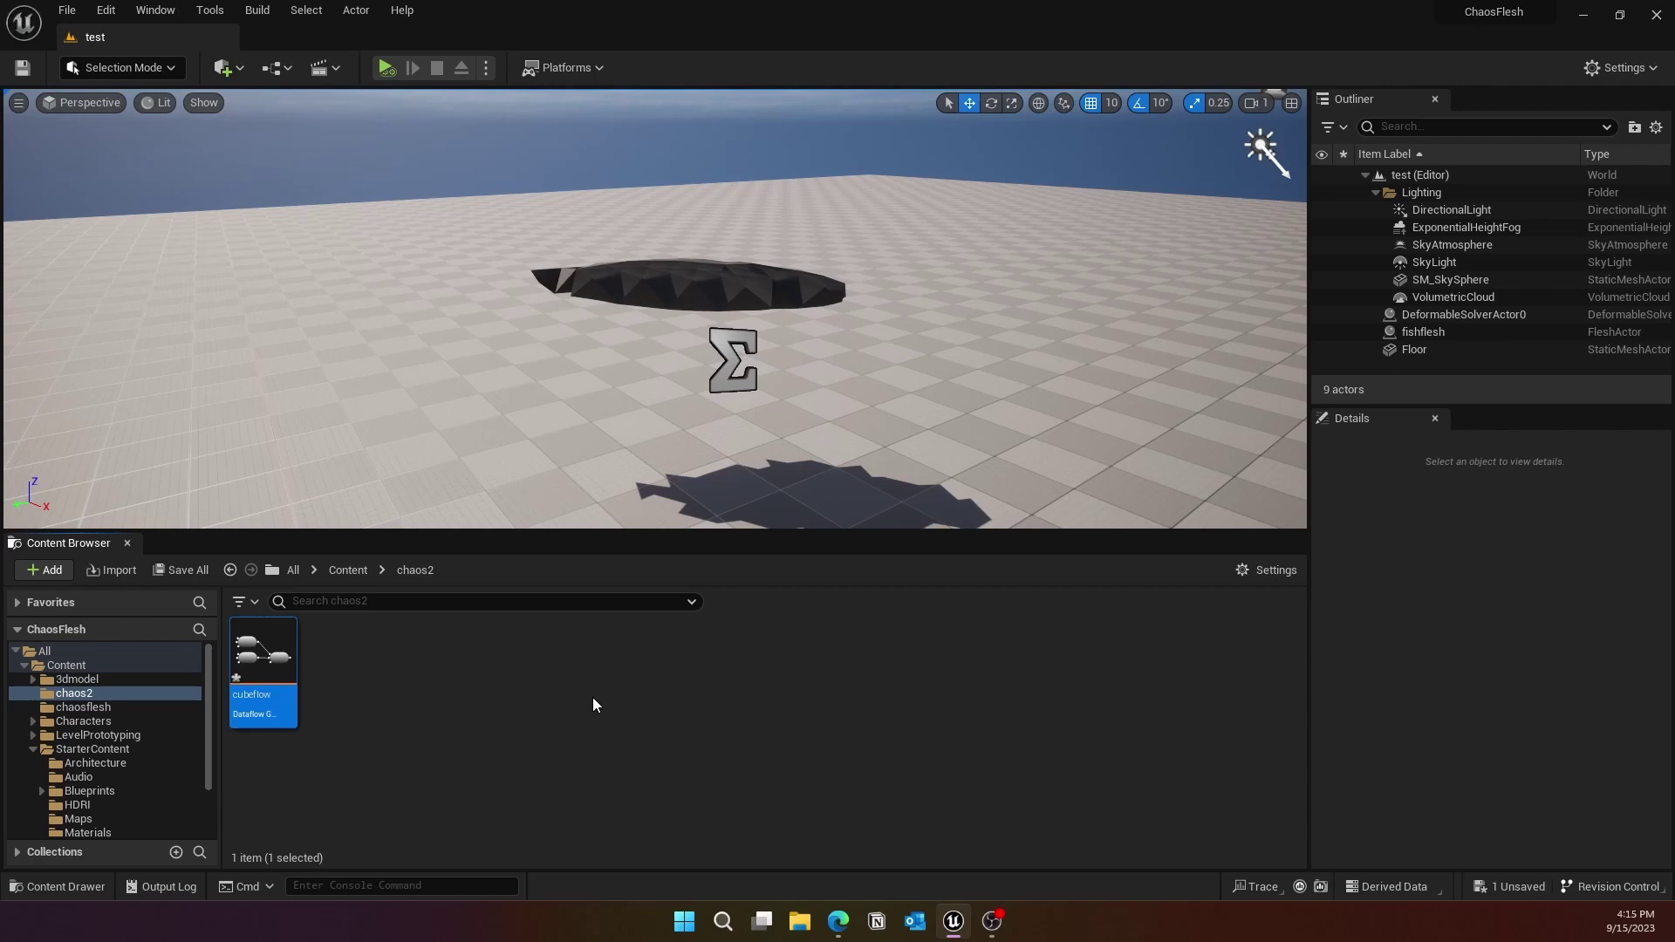
Step: Create a Flesh Asset named cubeflesh in the chaos2 folder
right_click(351, 691)
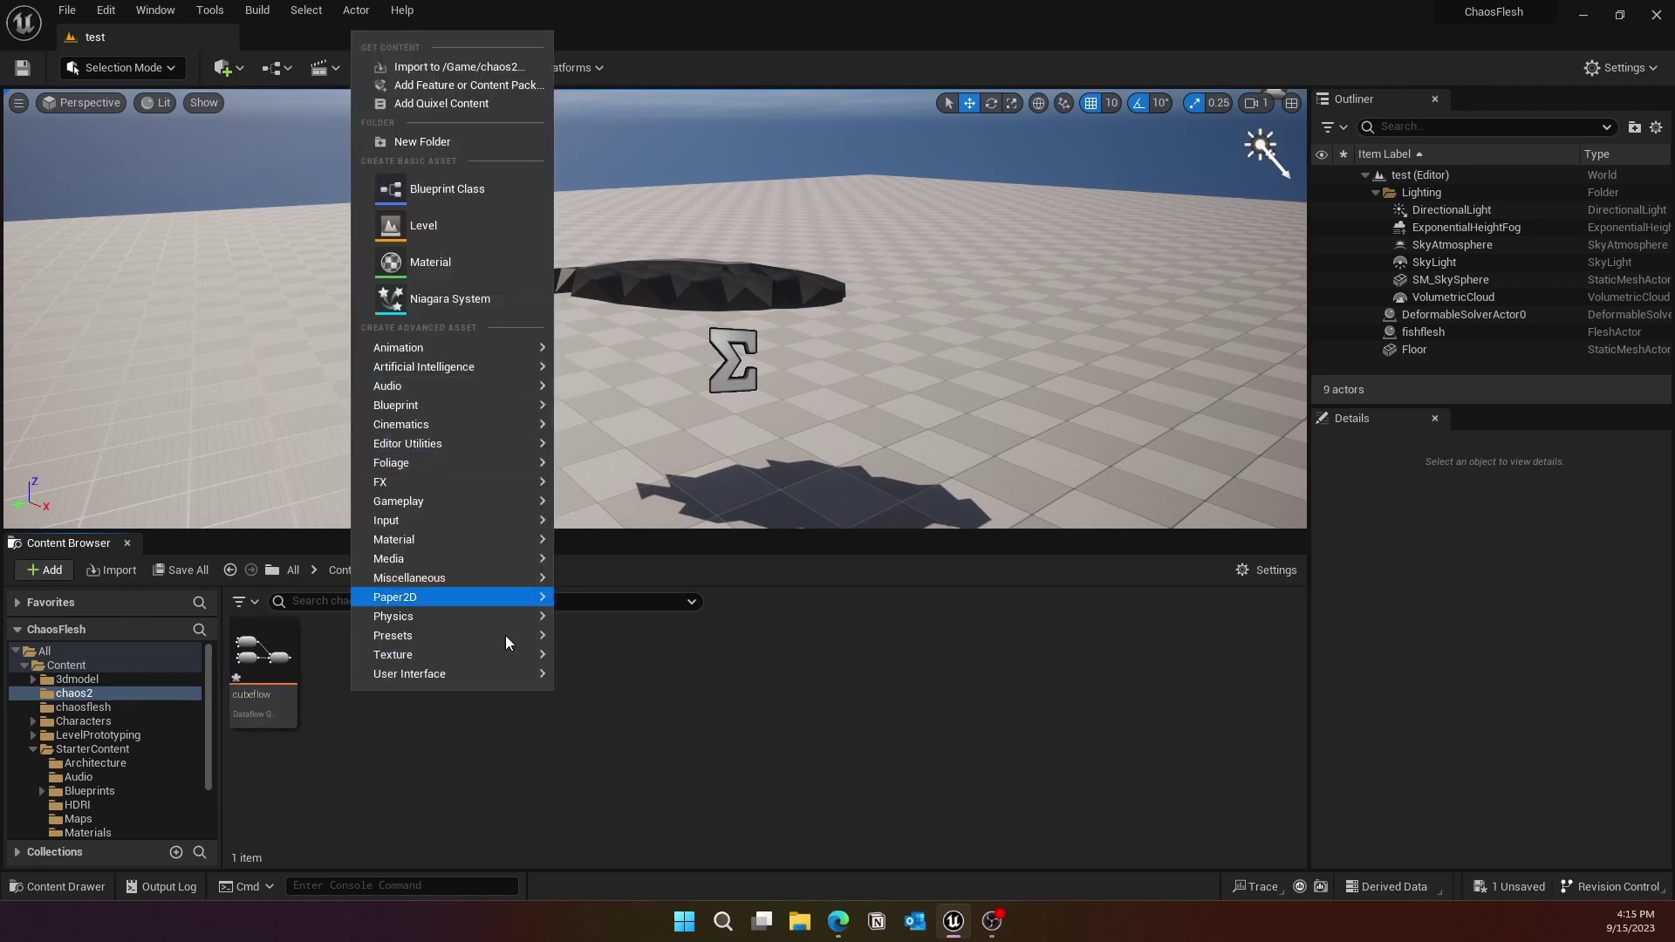
mouse_move(477, 619)
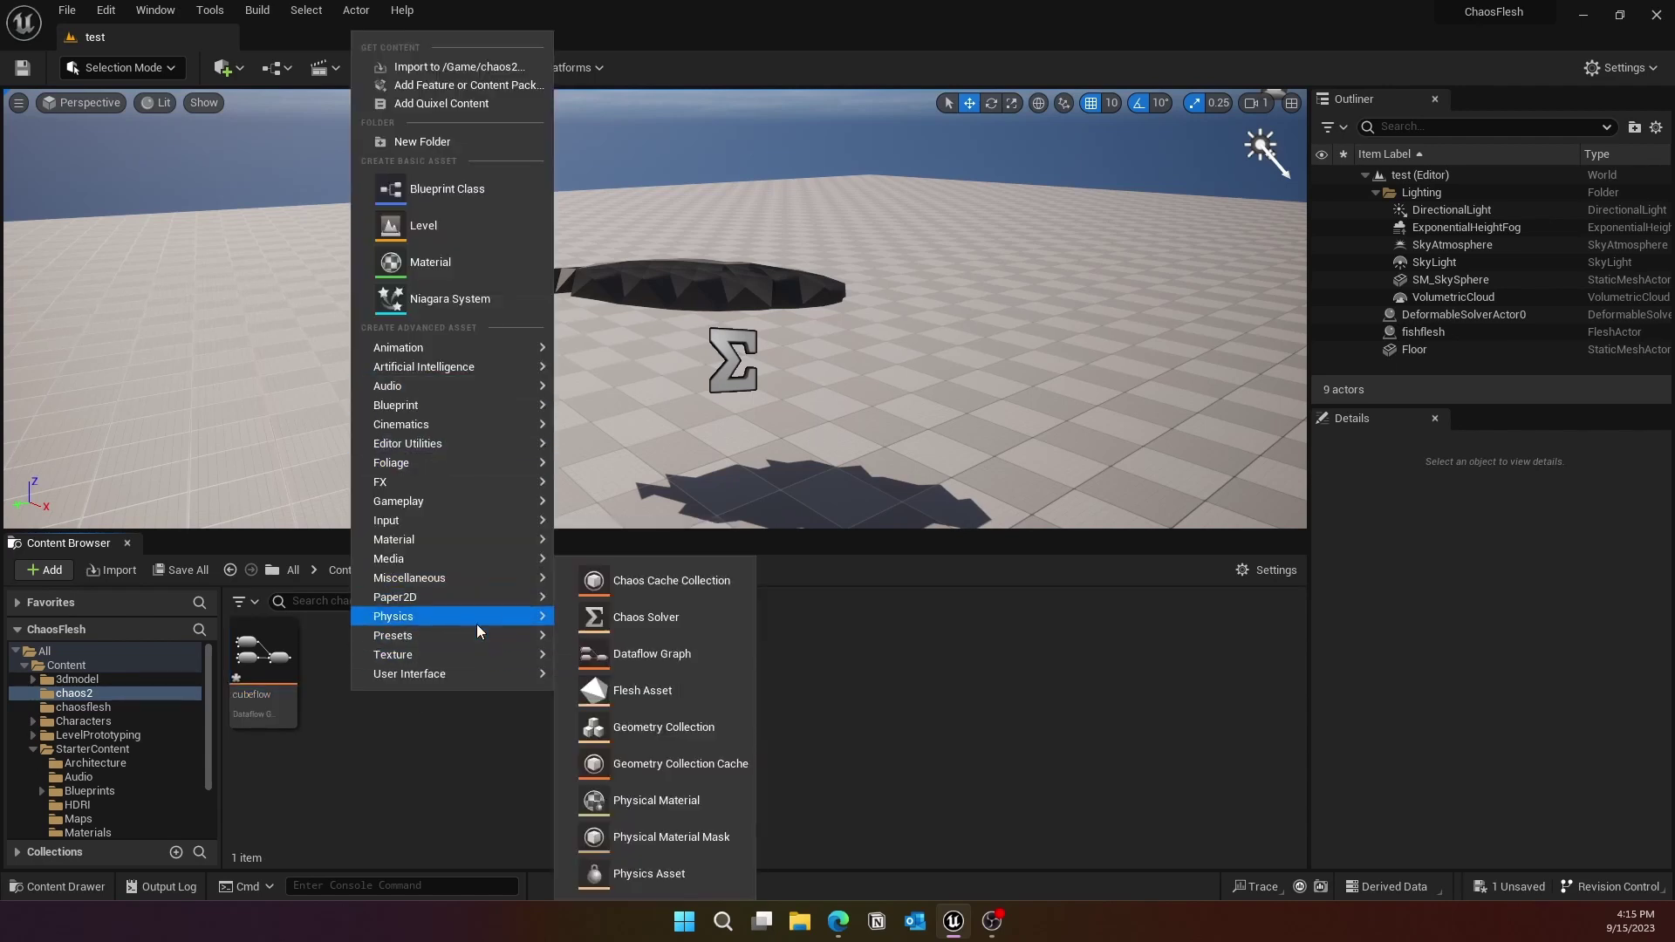
click(659, 692)
text(cubeflesh)
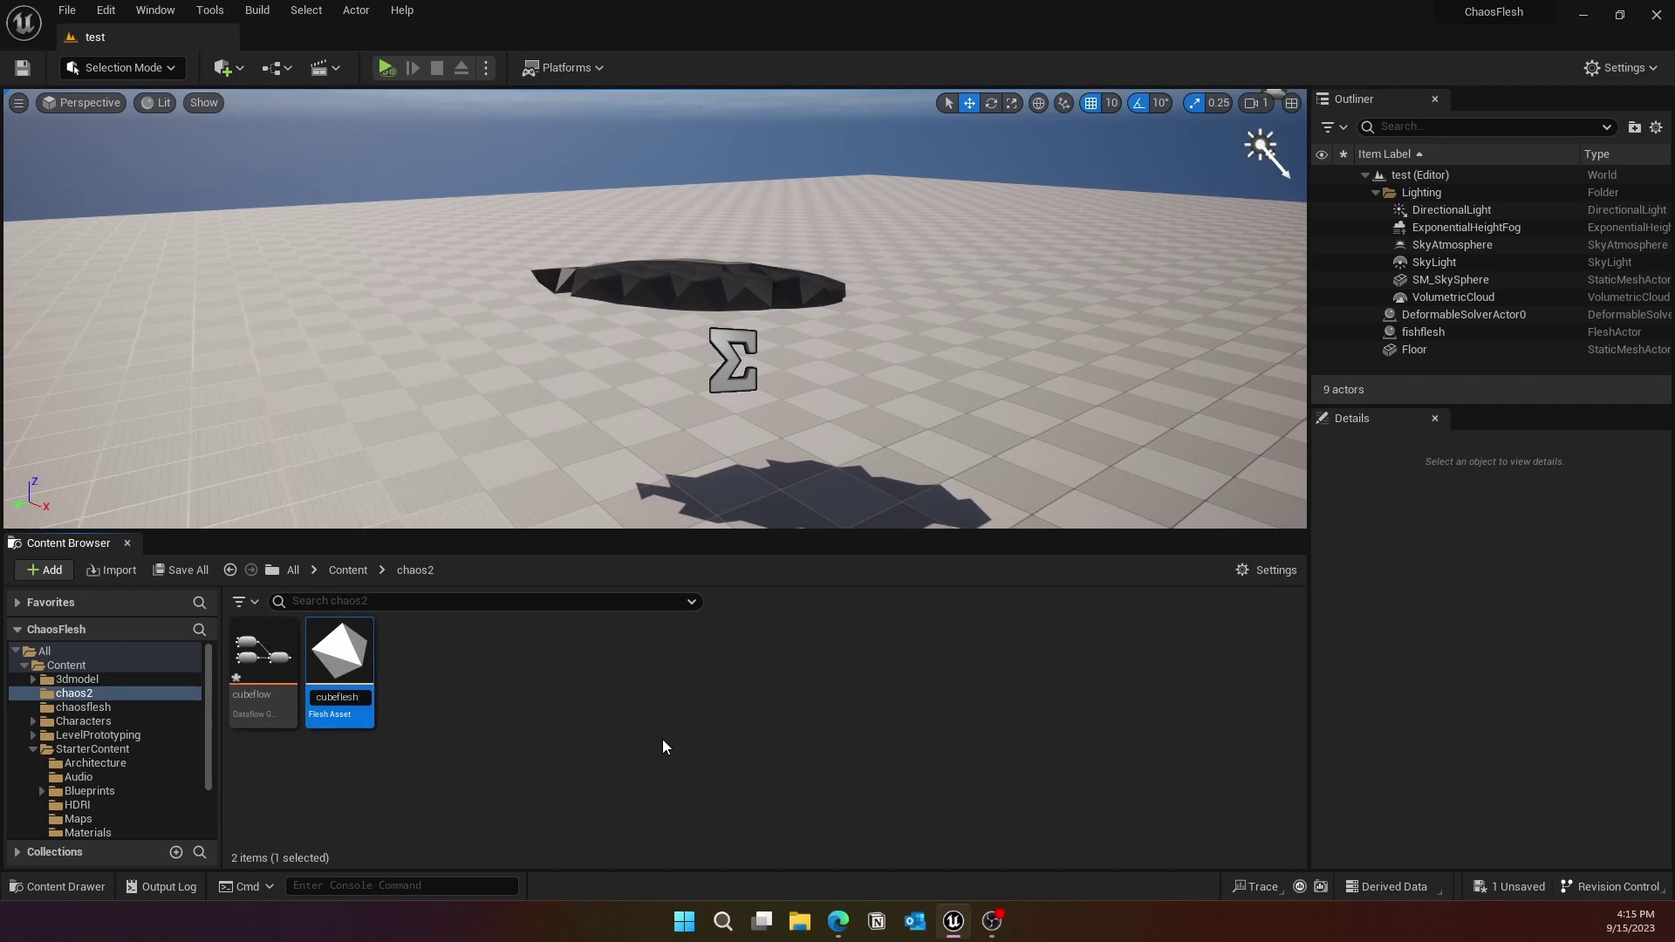
key(Return)
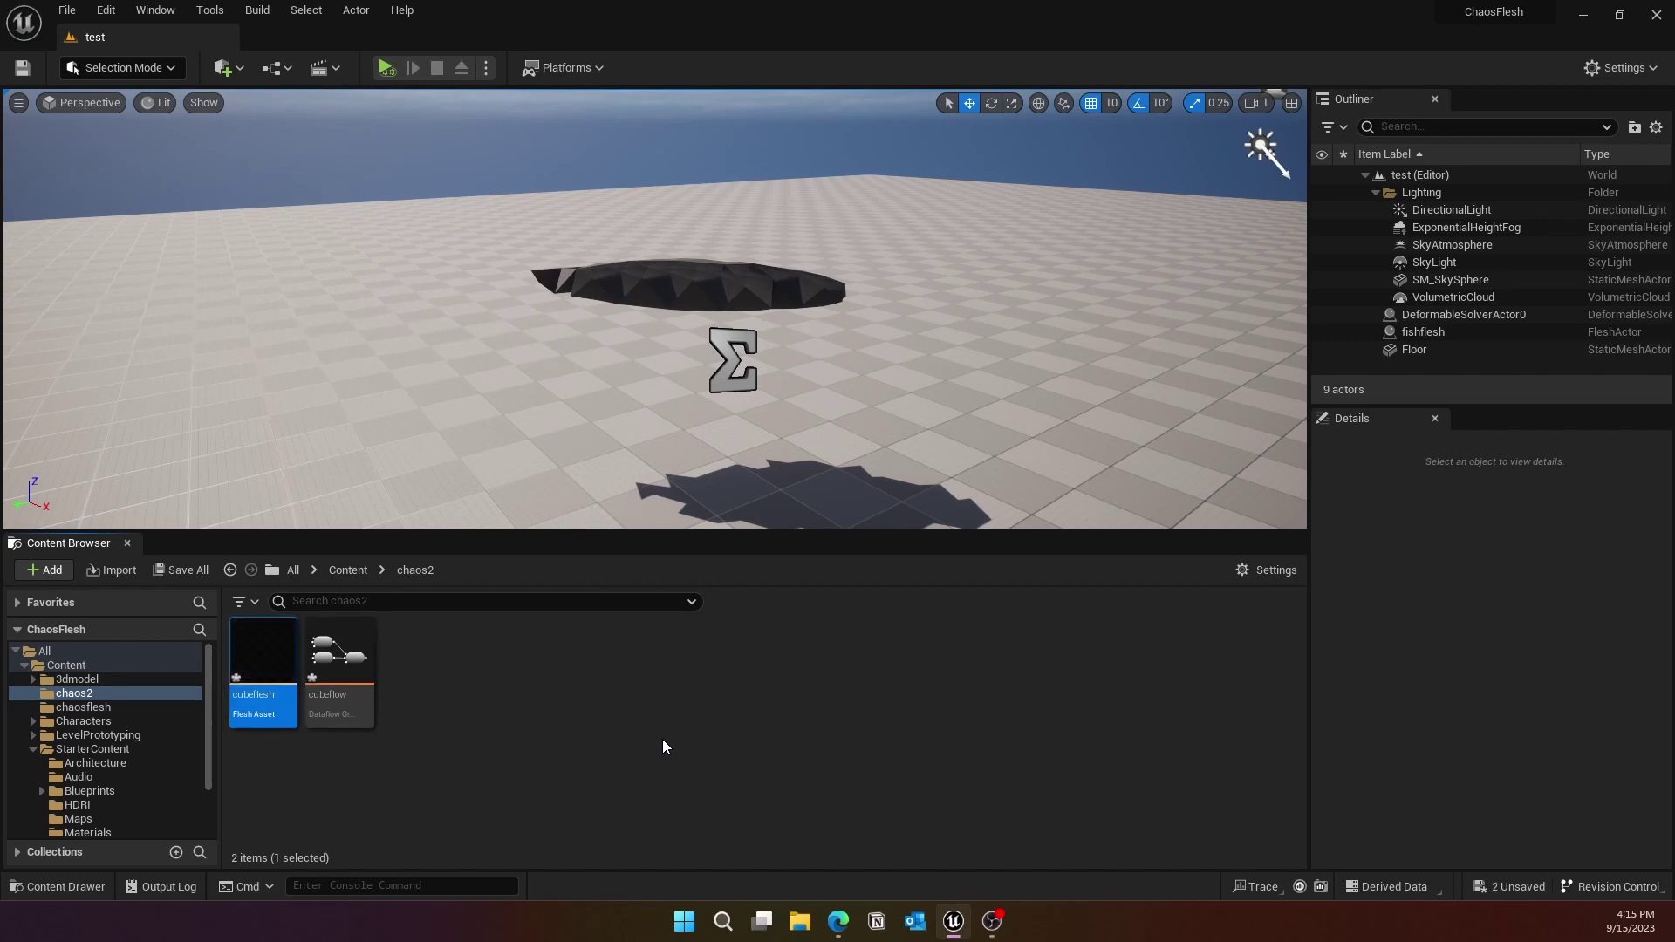
Step: Assign cubeflow as the Dataflow Asset of cubeflesh, save the flesh asset and close its editor
double_click(345, 667)
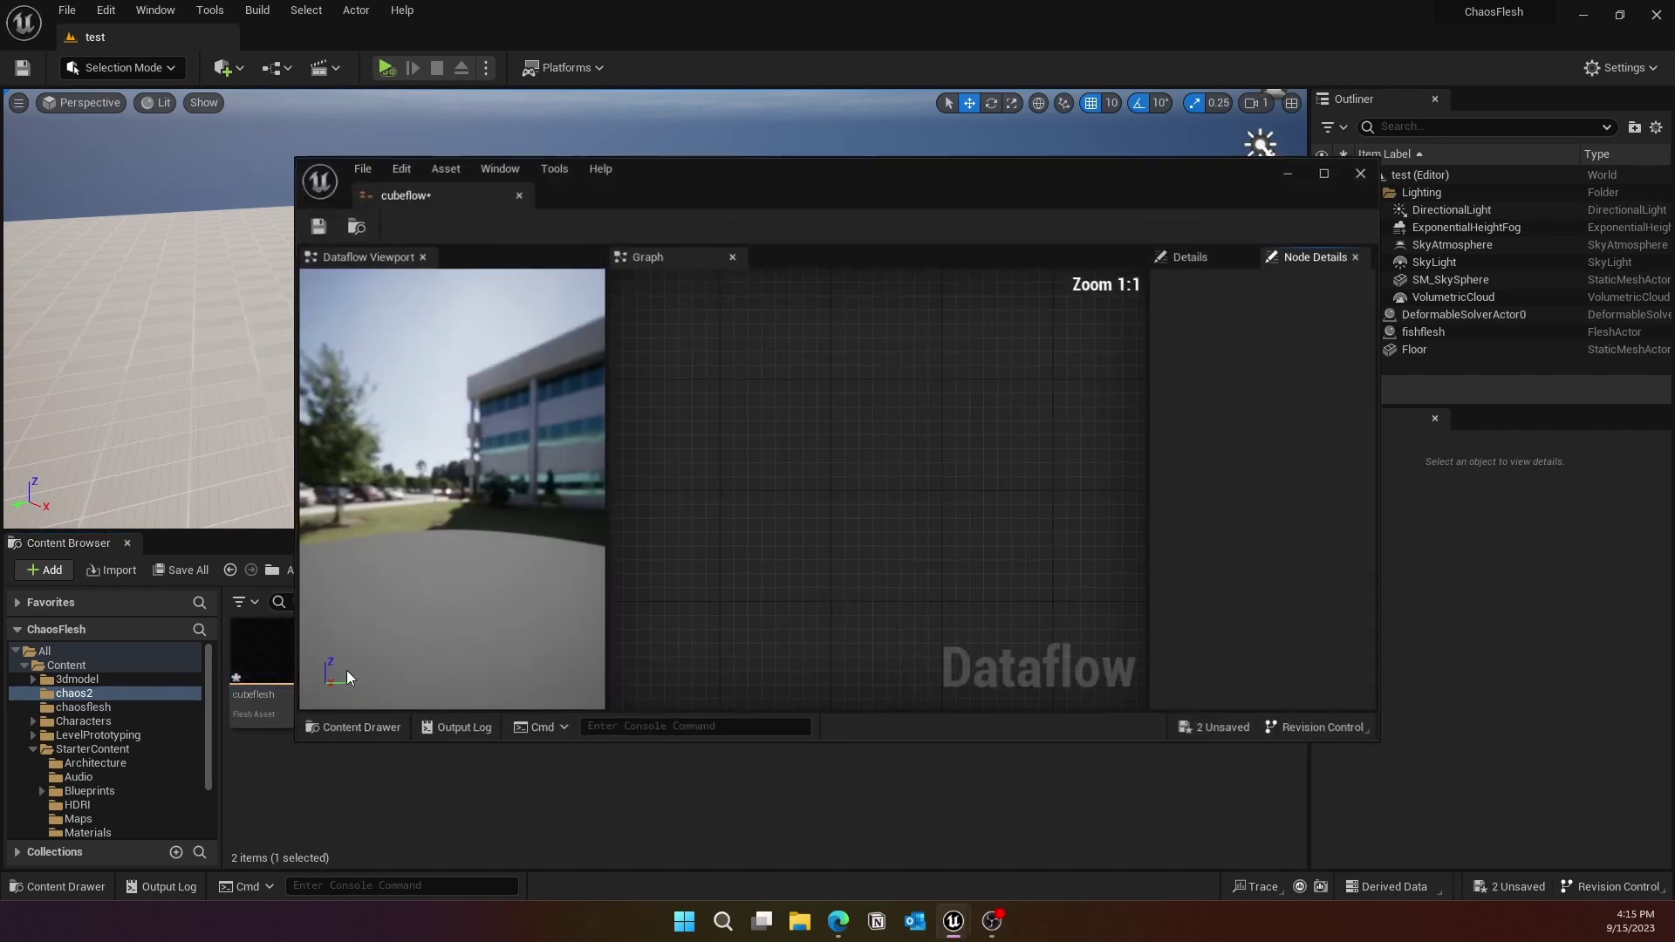
click(1363, 172)
double_click(257, 670)
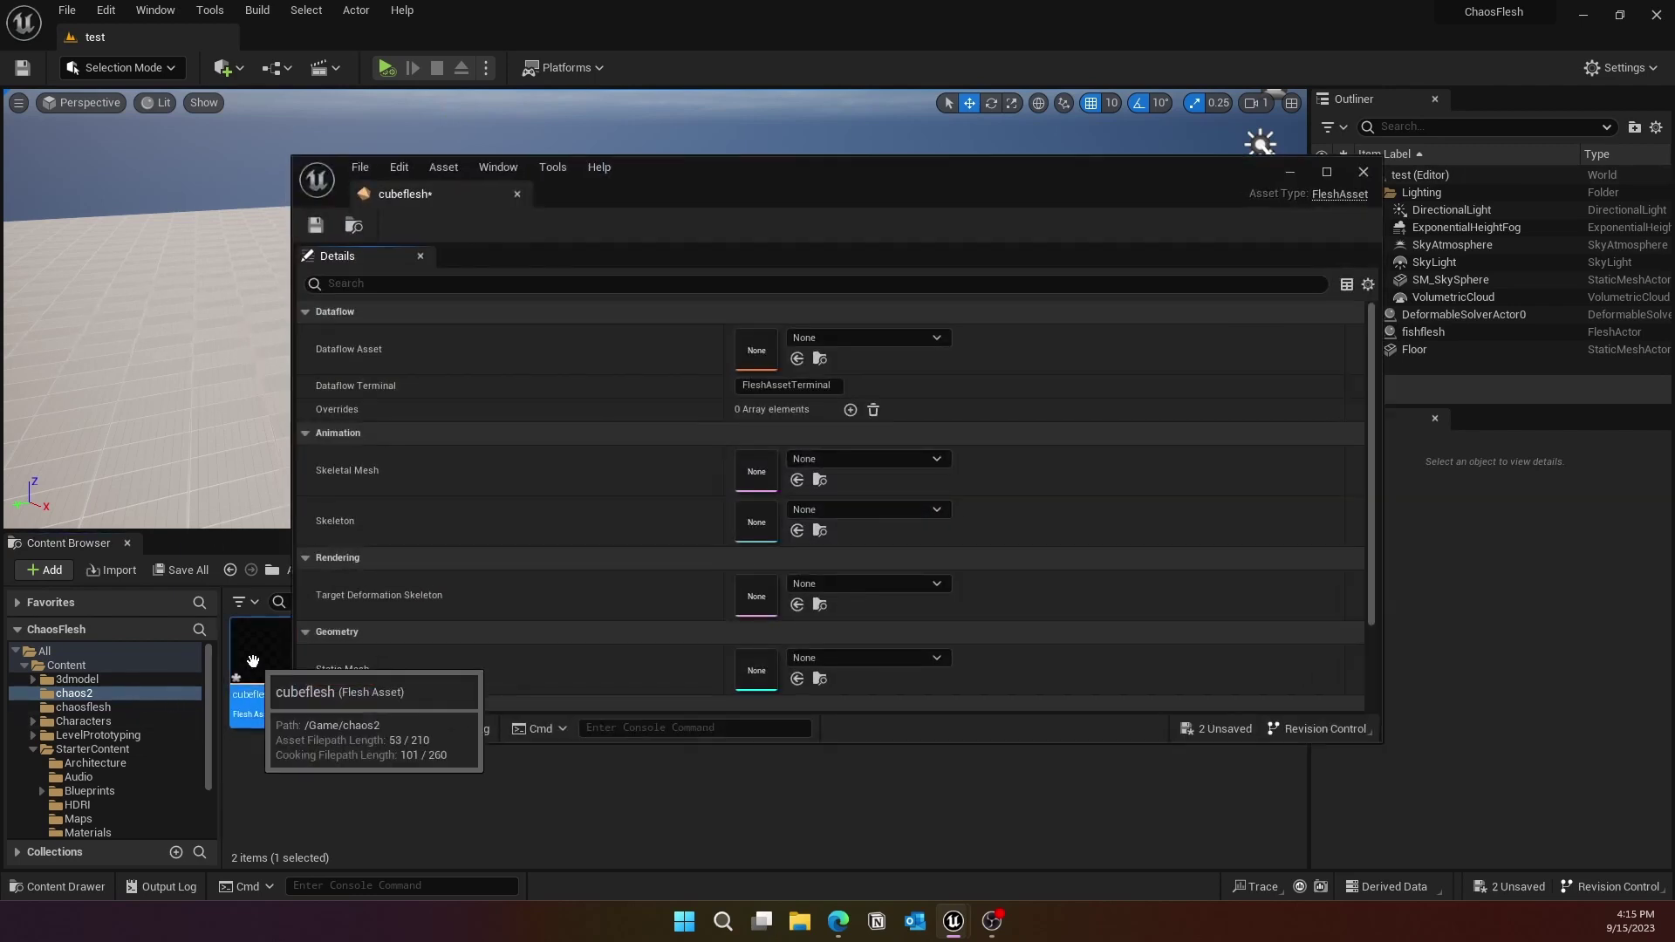
mouse_move(644, 186)
mouse_down()
mouse_move(668, 164)
mouse_move(635, 182)
mouse_up()
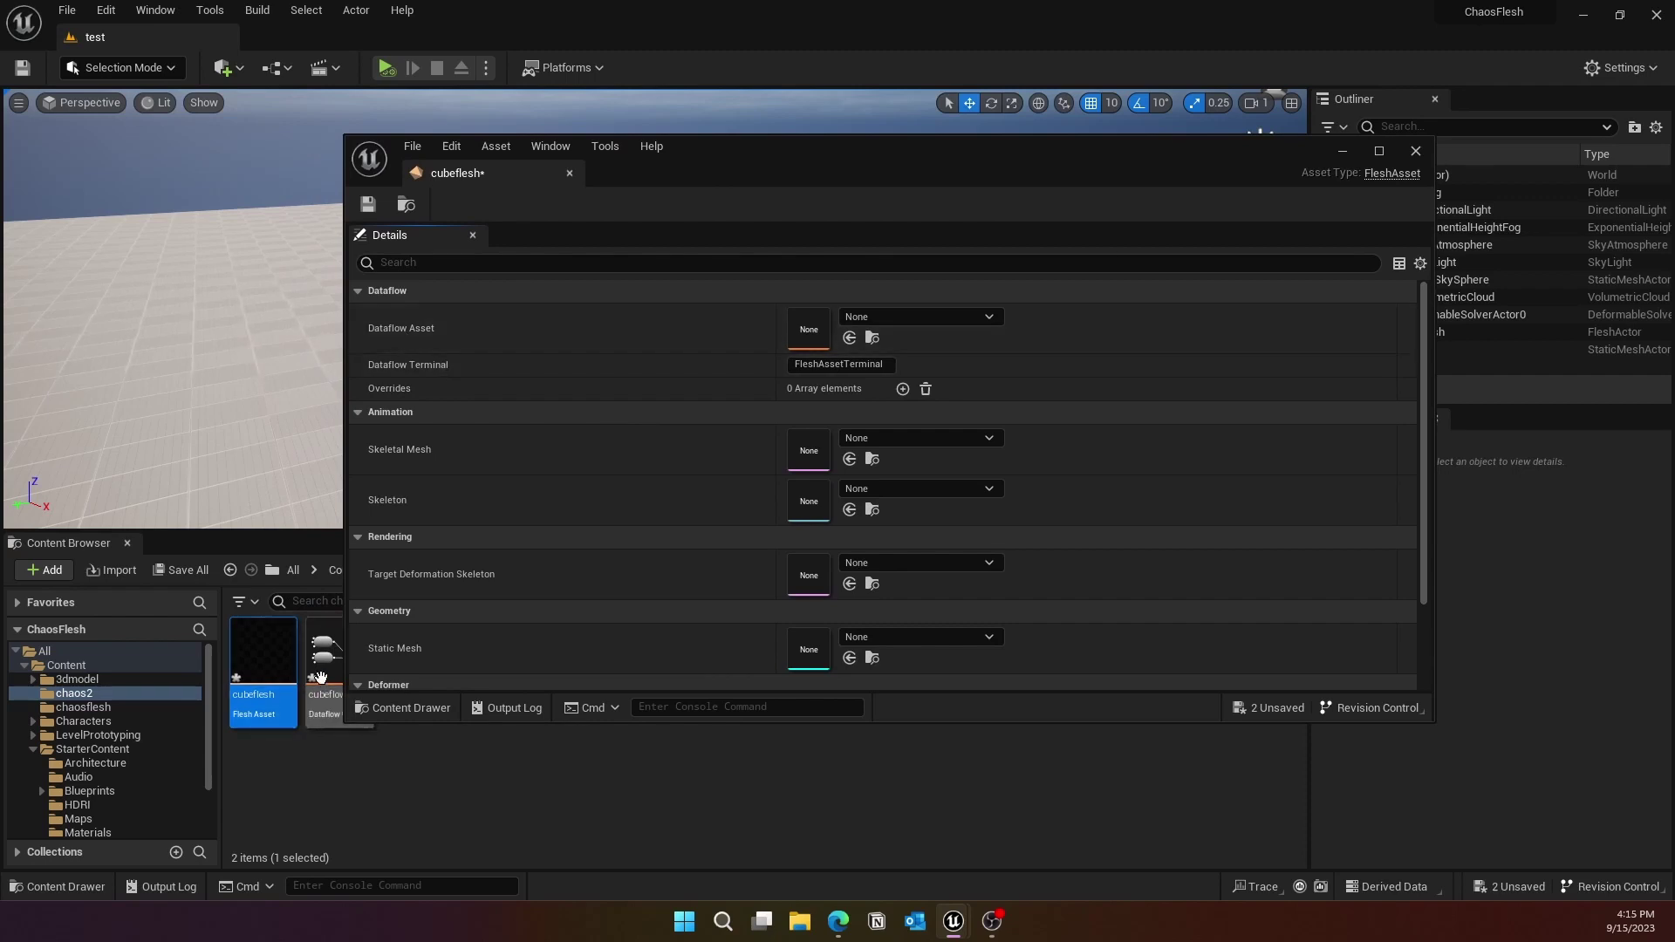
drag(695, 159, 884, 149)
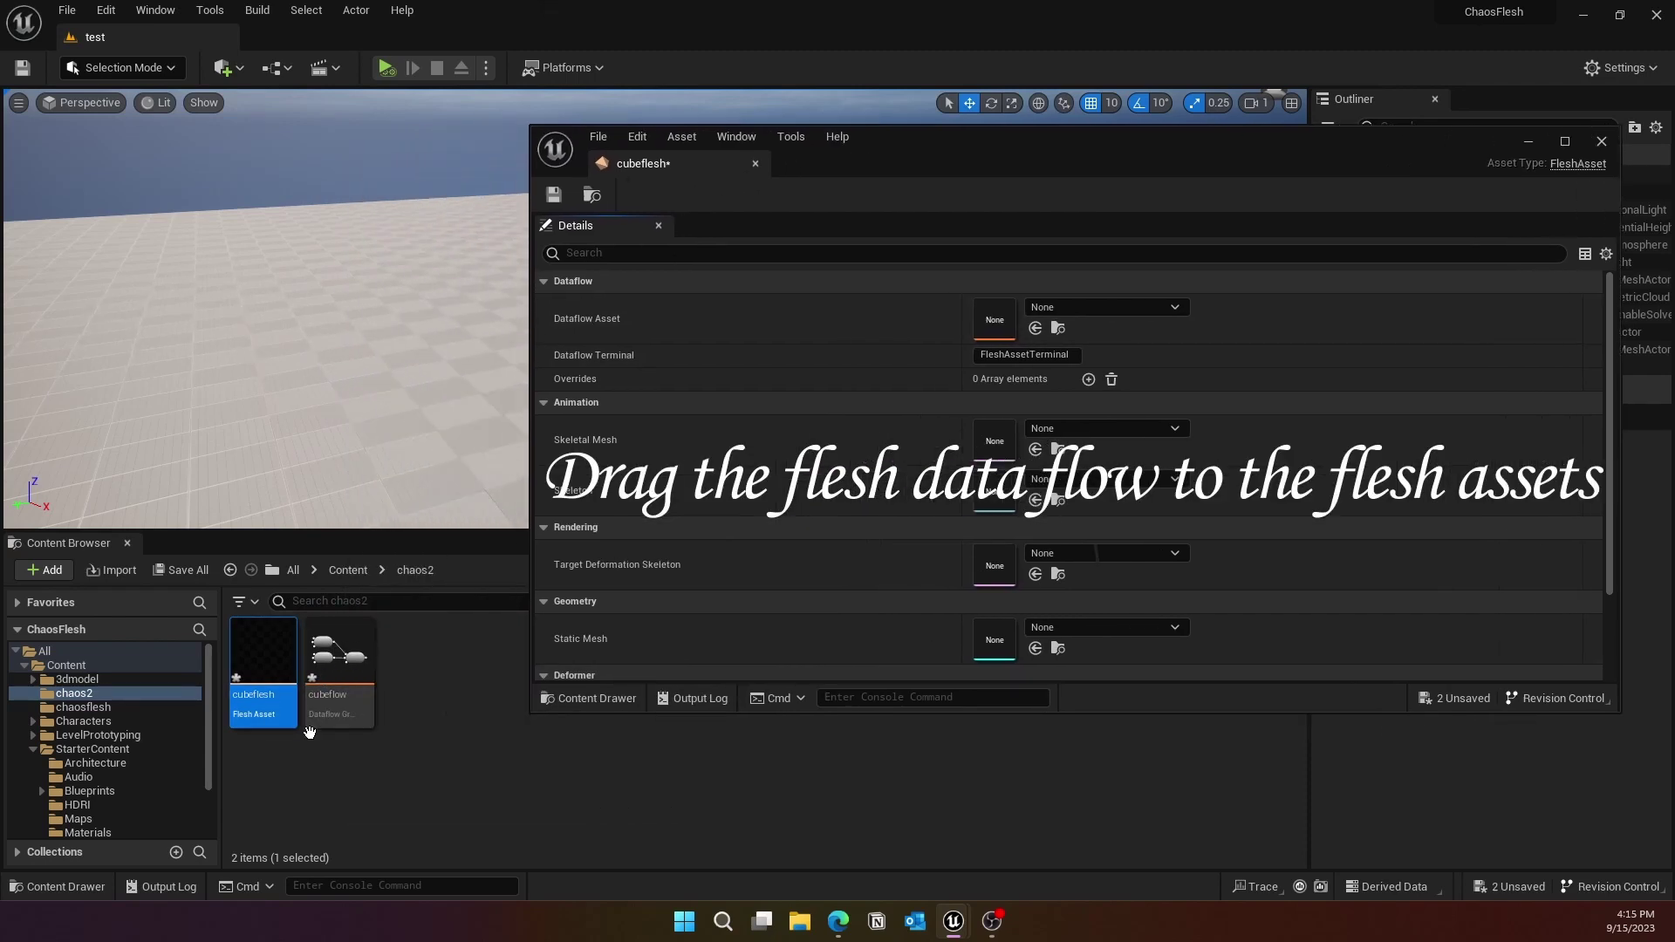
click(346, 676)
drag(346, 676, 1003, 321)
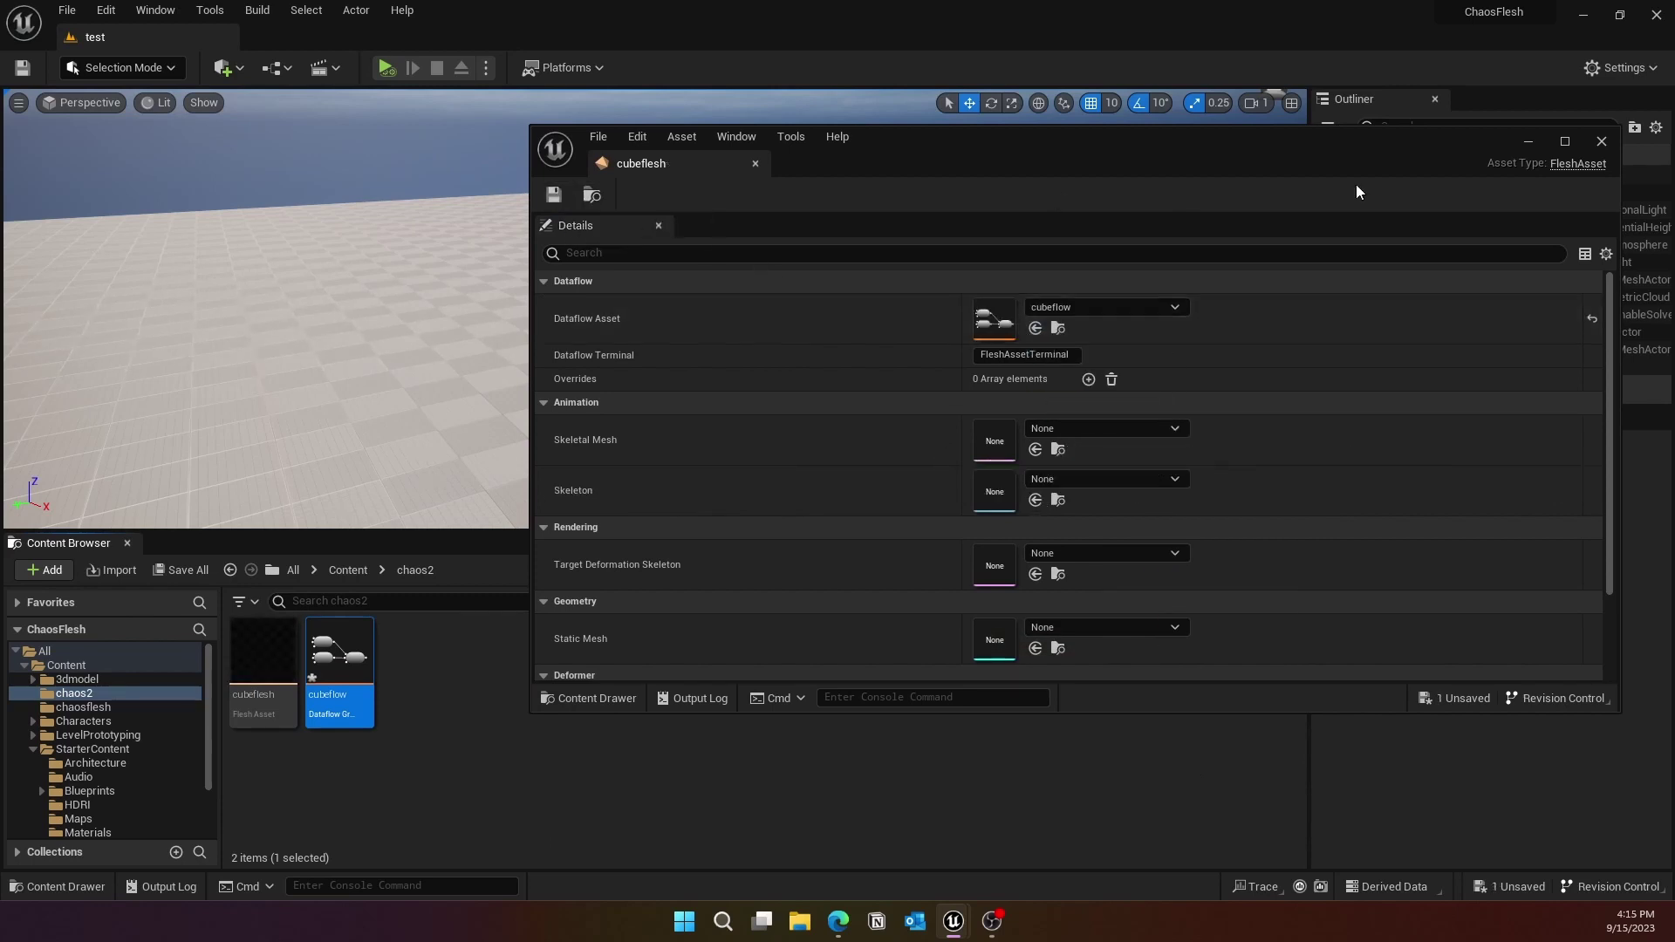
click(1602, 141)
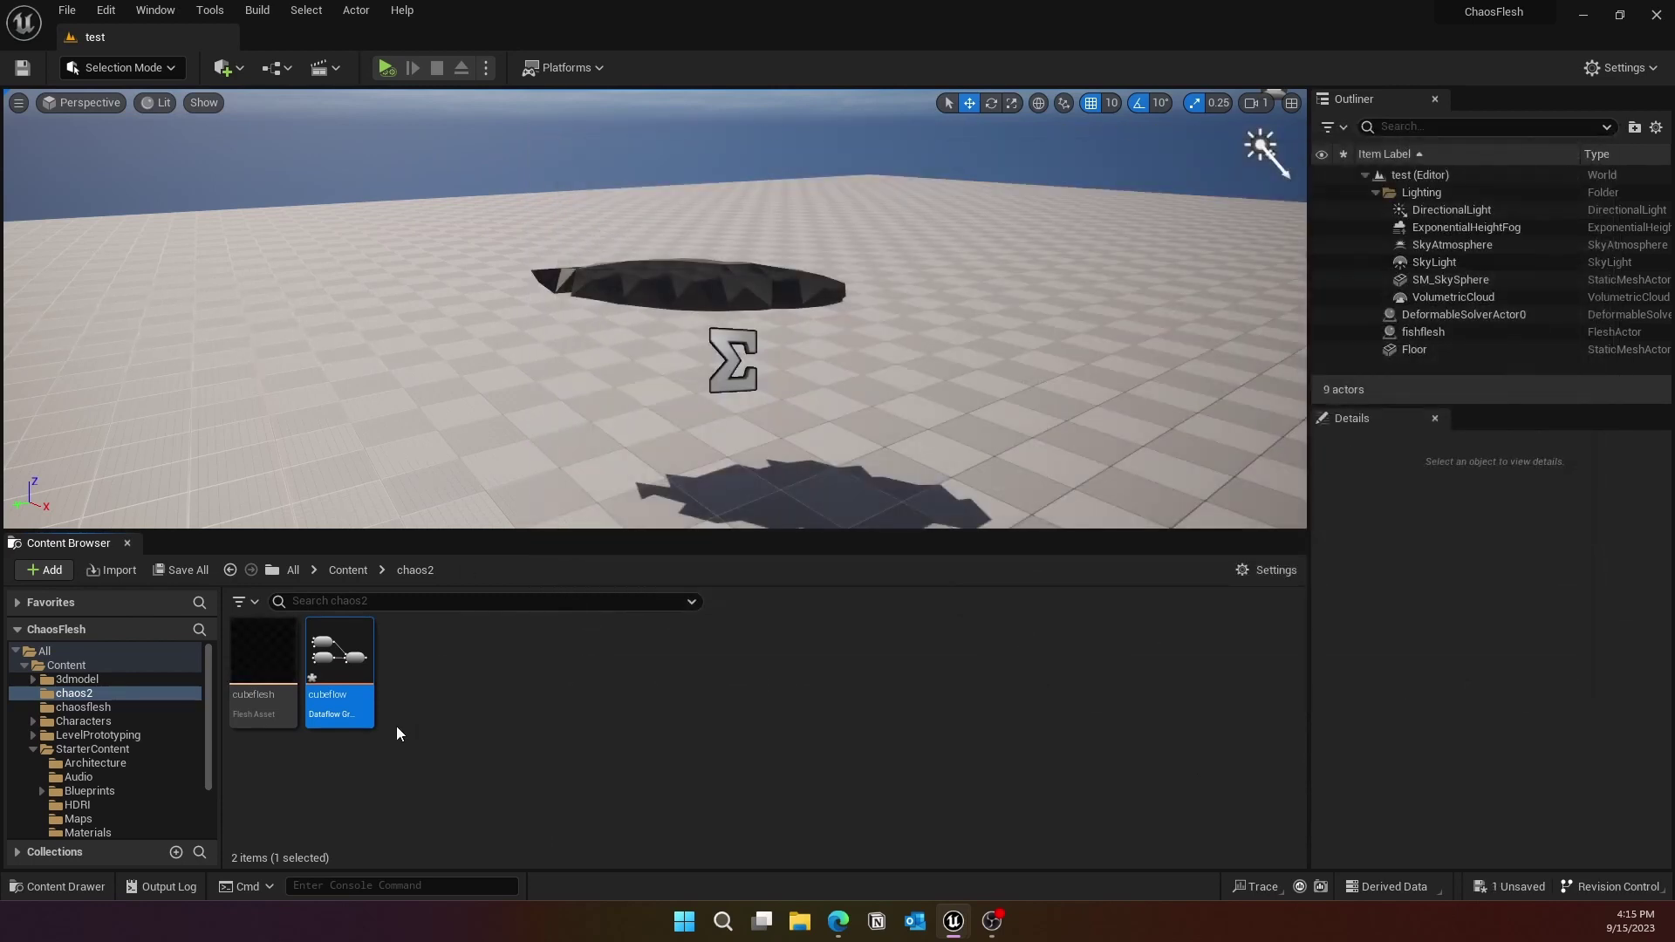
Step: Reopen cubeflesh, dock its Dataflow editor beside the test level, and check which editor panels are enabled
double_click(263, 663)
drag(614, 173, 412, 39)
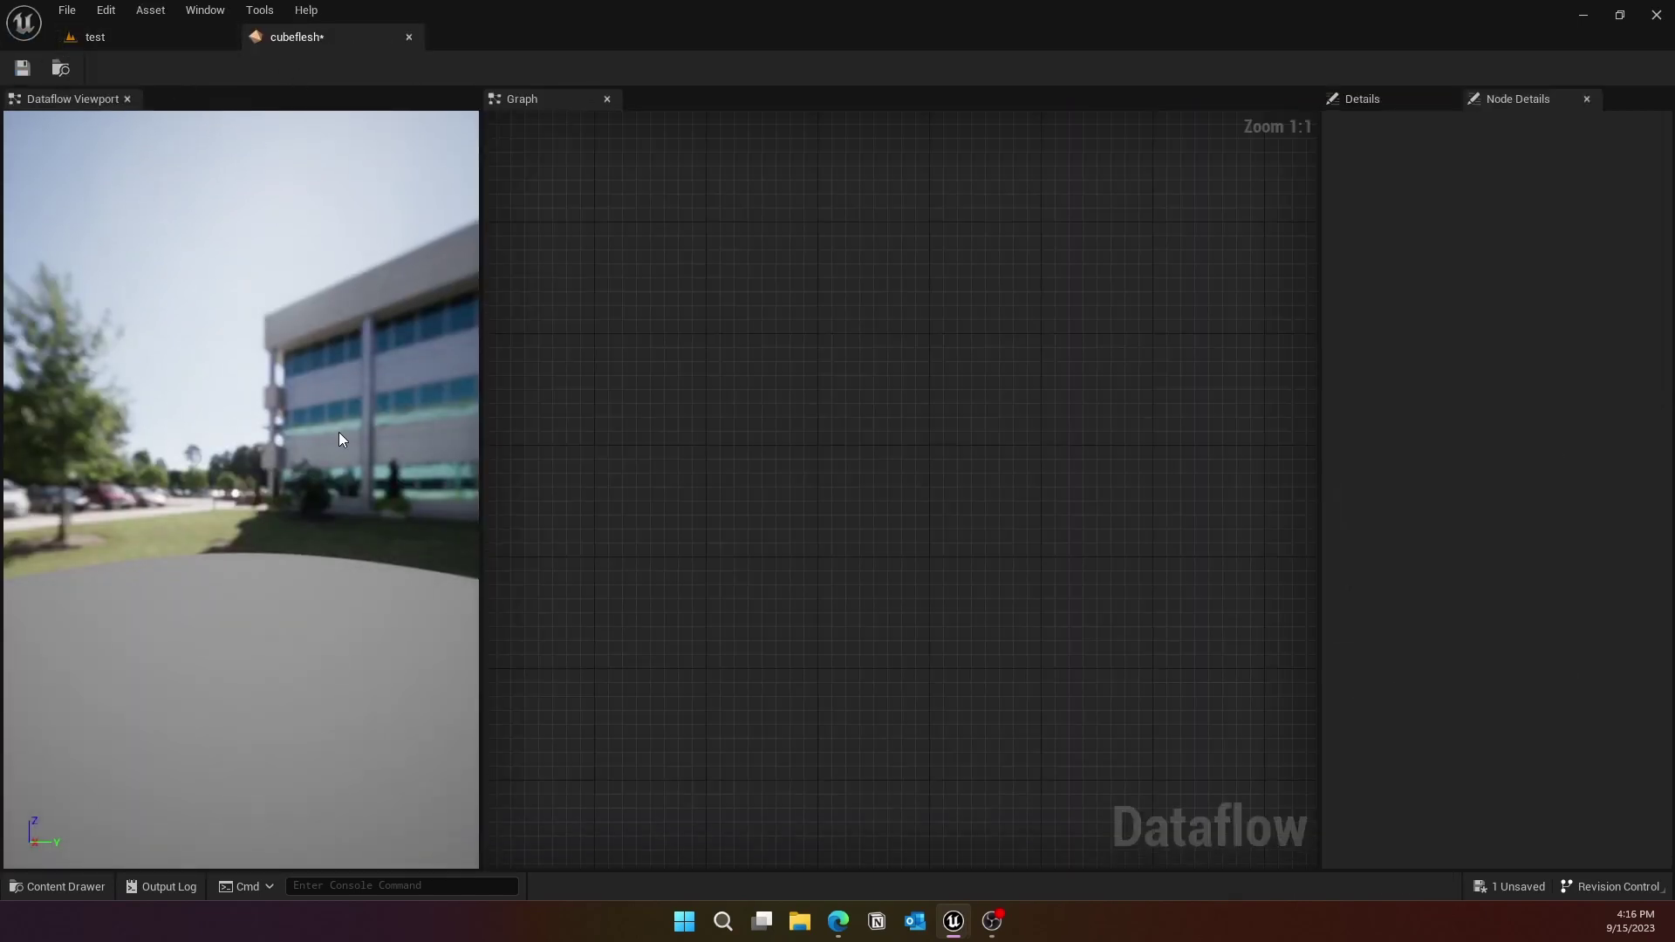
click(205, 10)
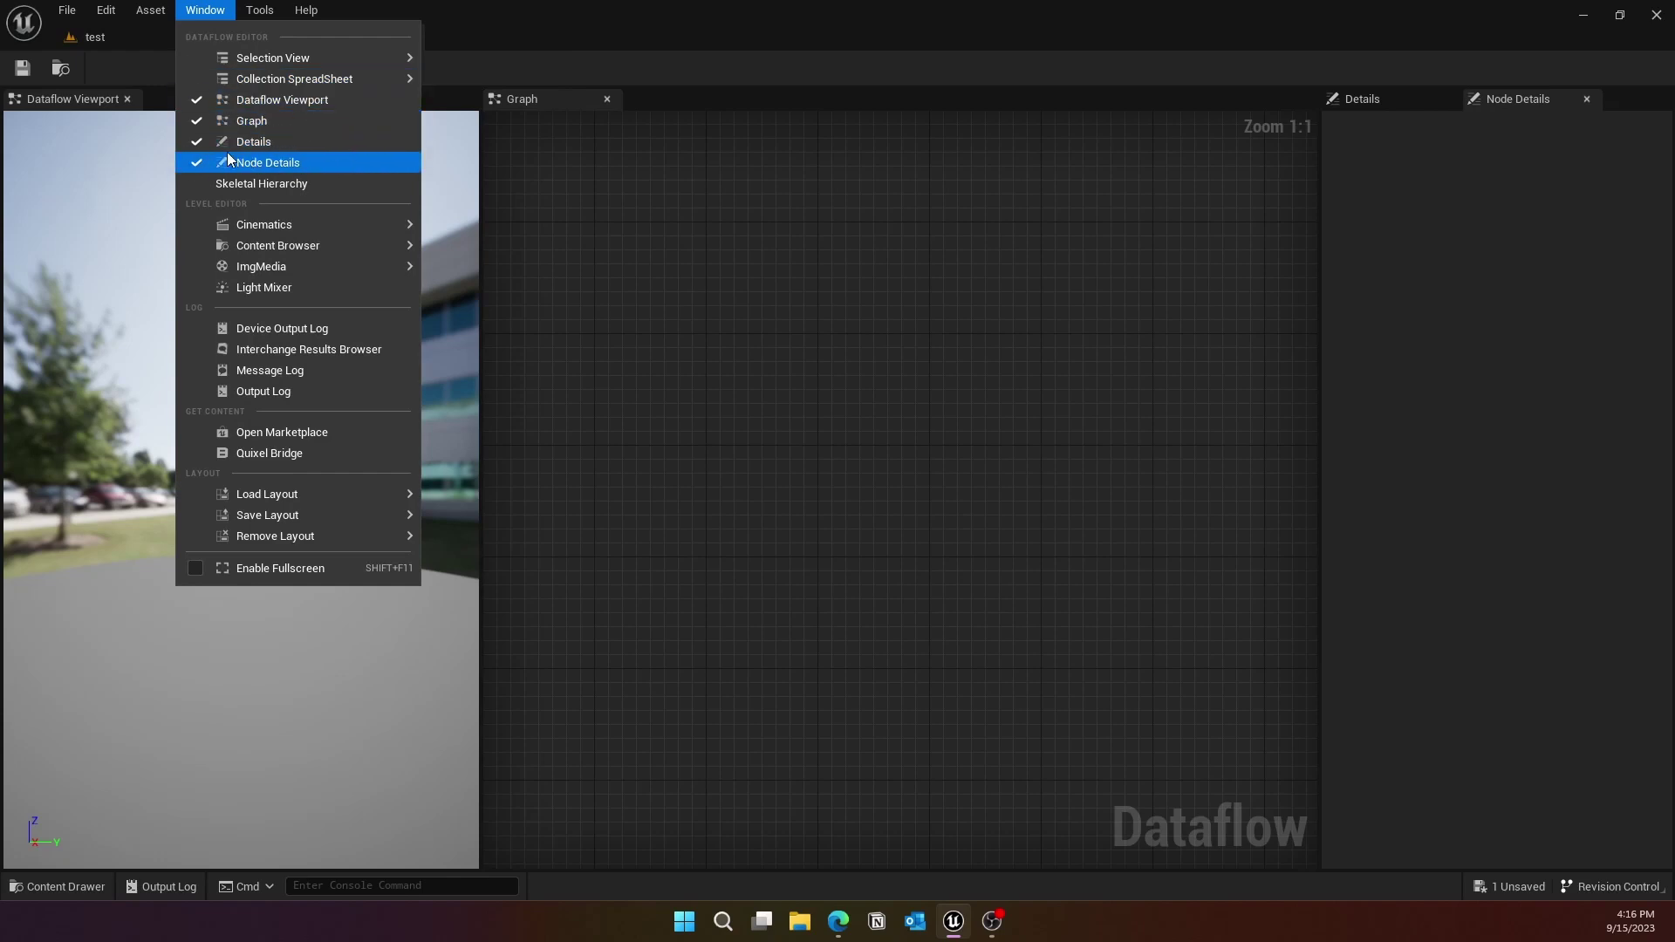
click(1217, 259)
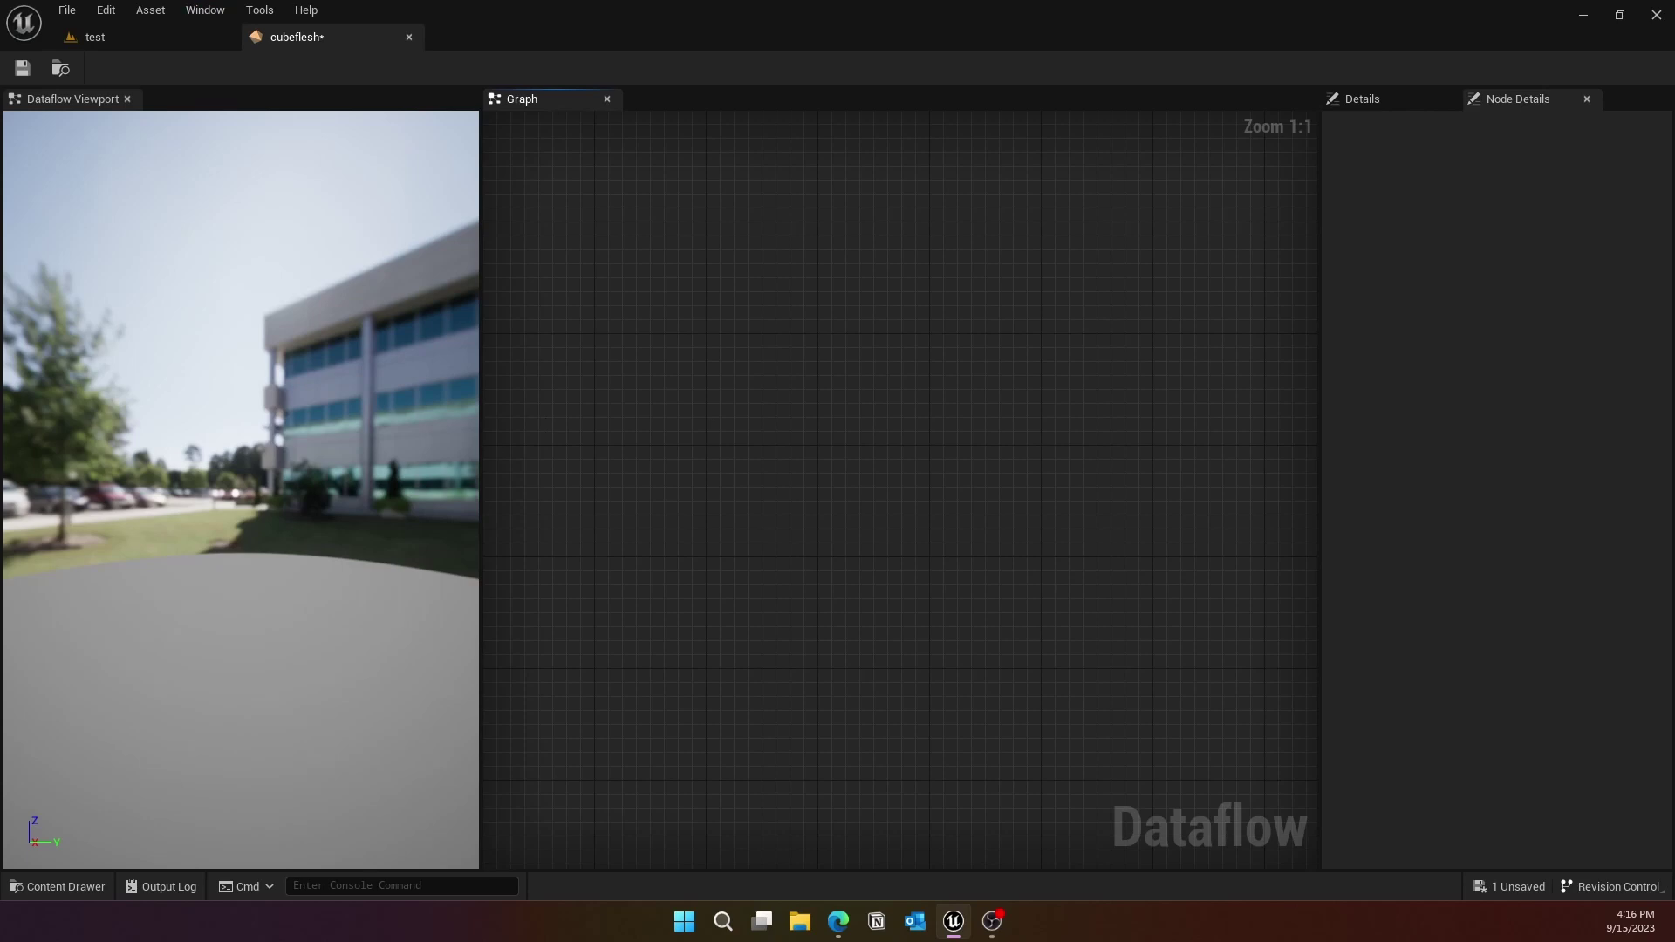
Step: Add a StaticMesh node to the cubeflesh Dataflow graph and place it toward the graph's left side
right_click(665, 335)
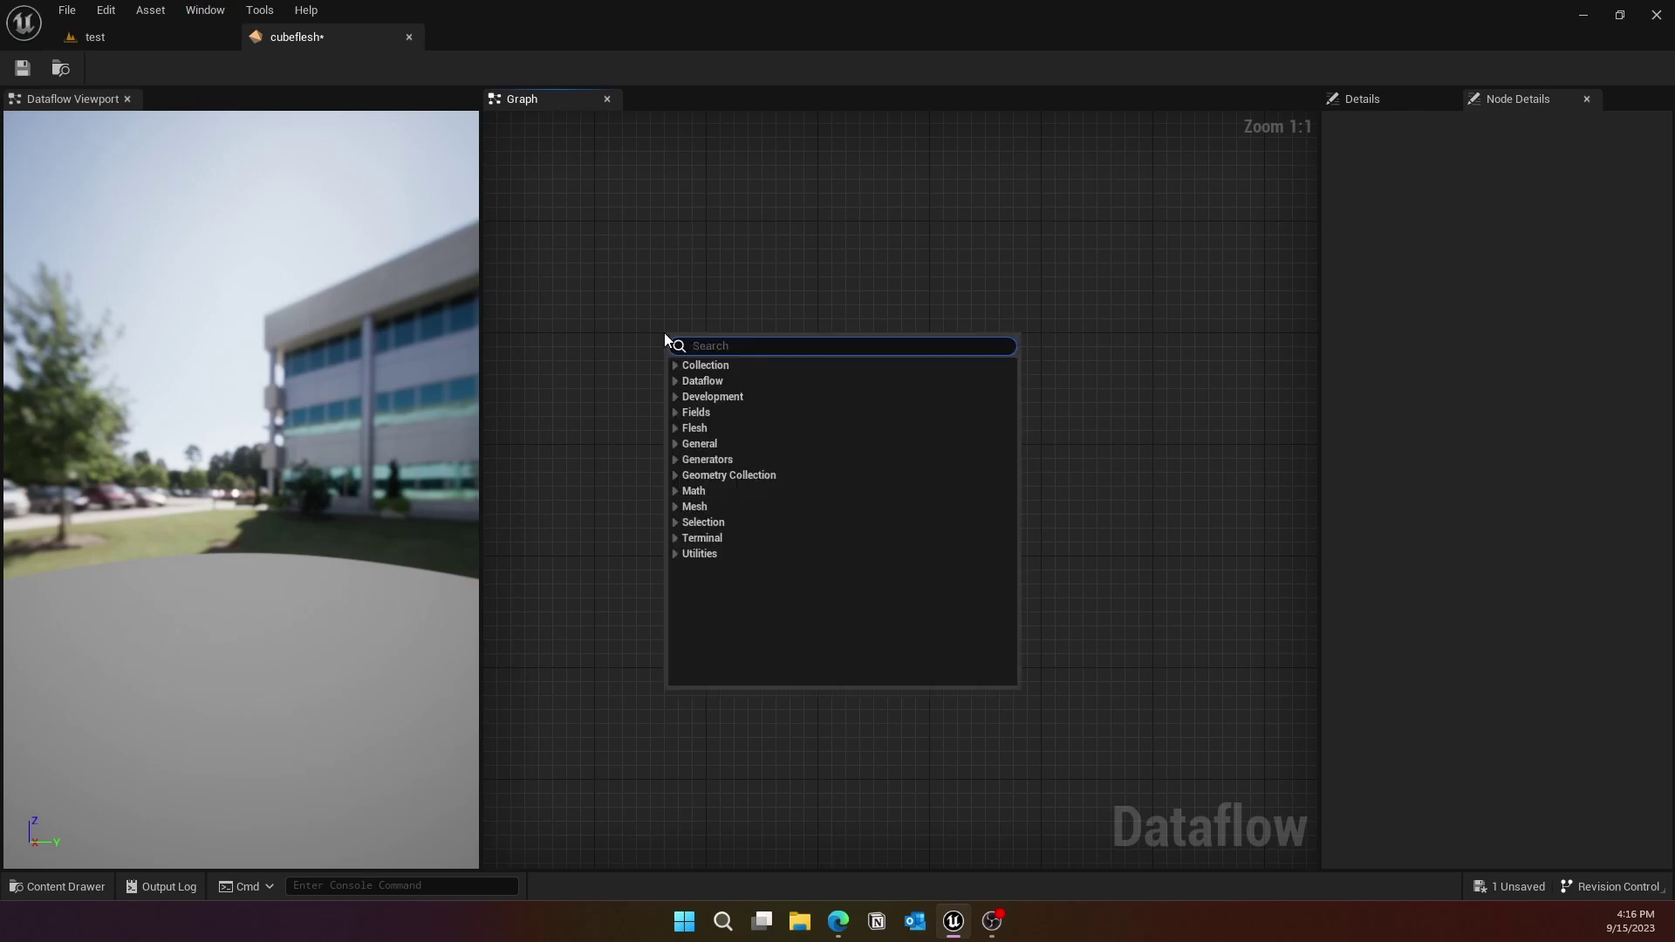
text(stat)
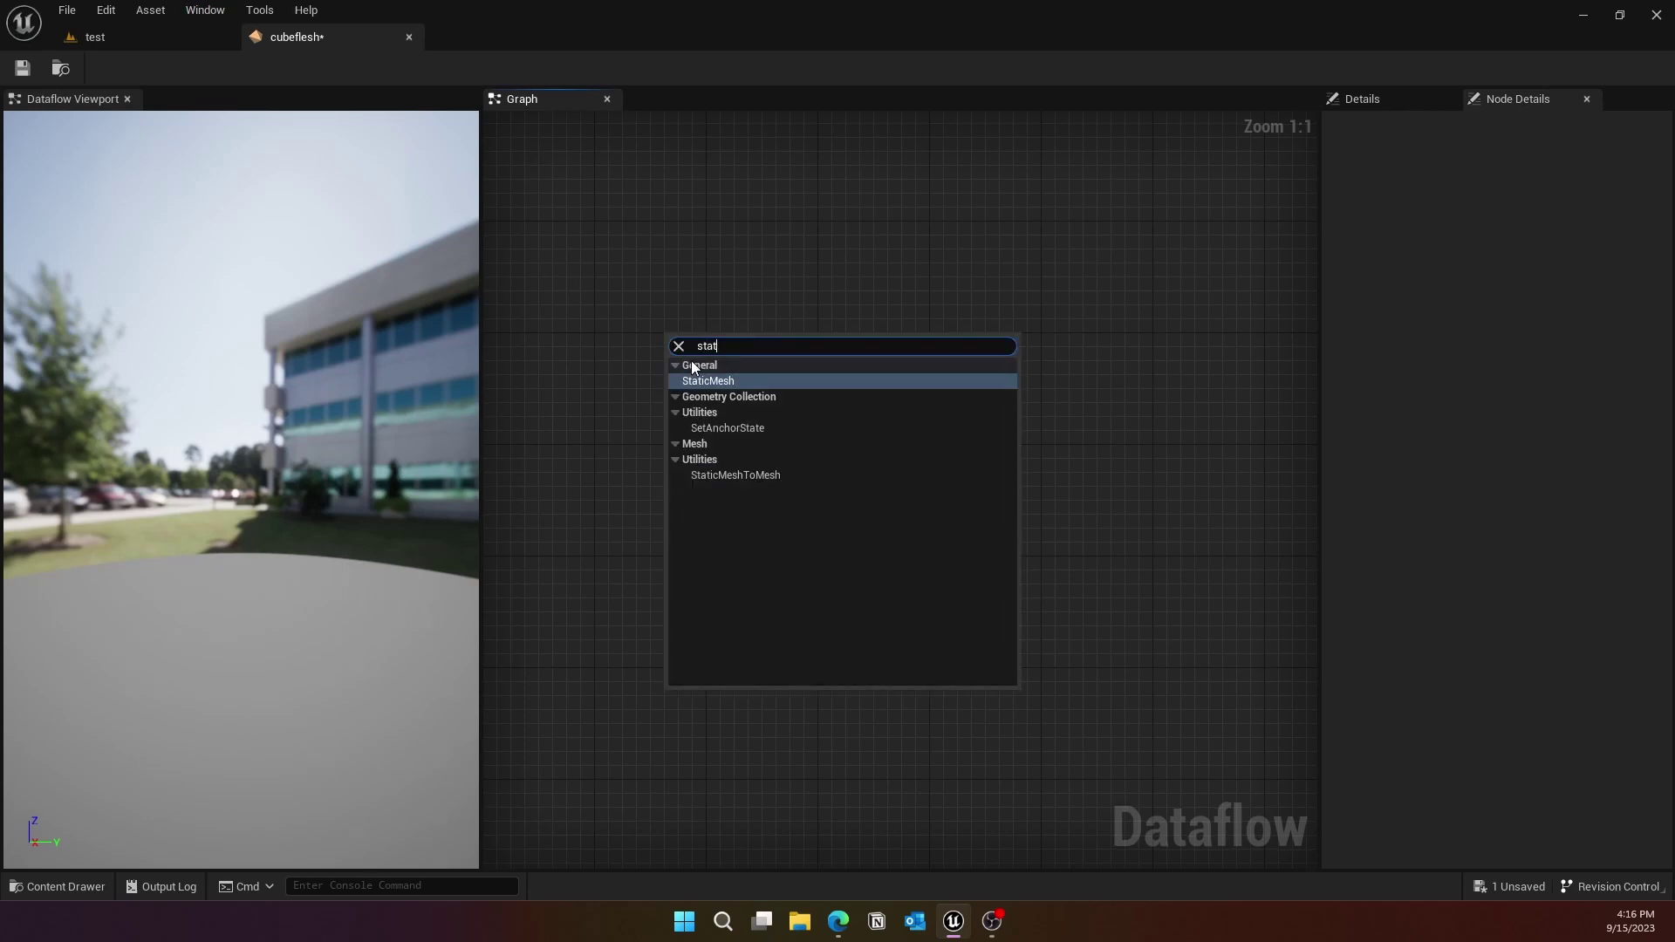
click(709, 380)
click(858, 336)
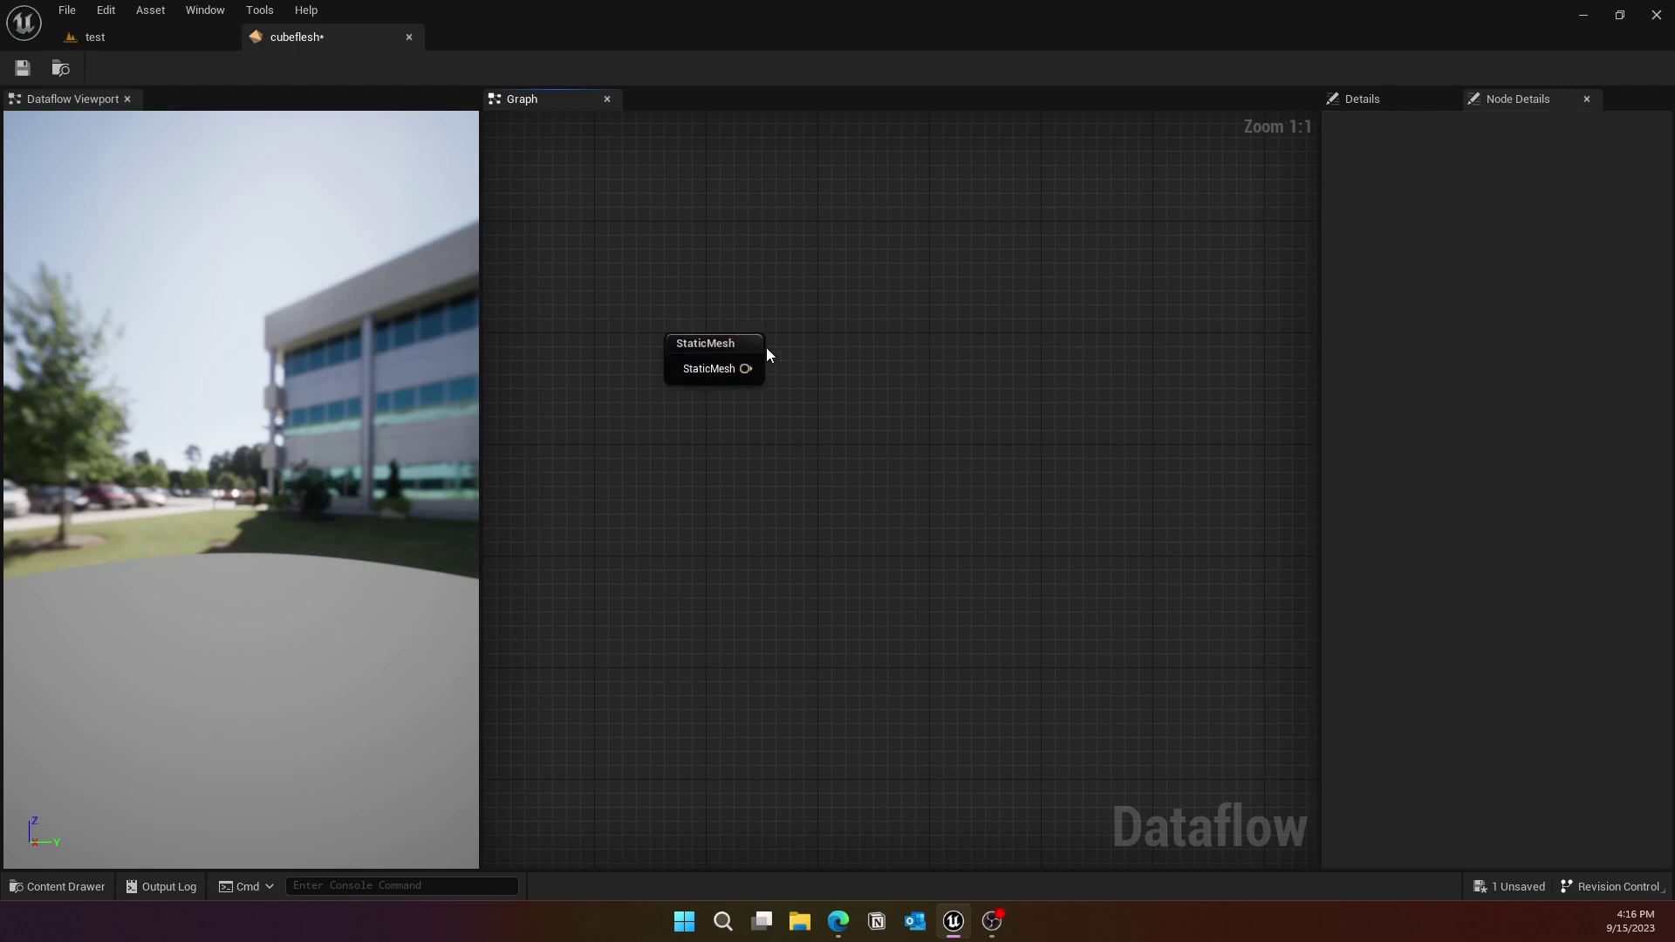
drag(752, 349, 682, 349)
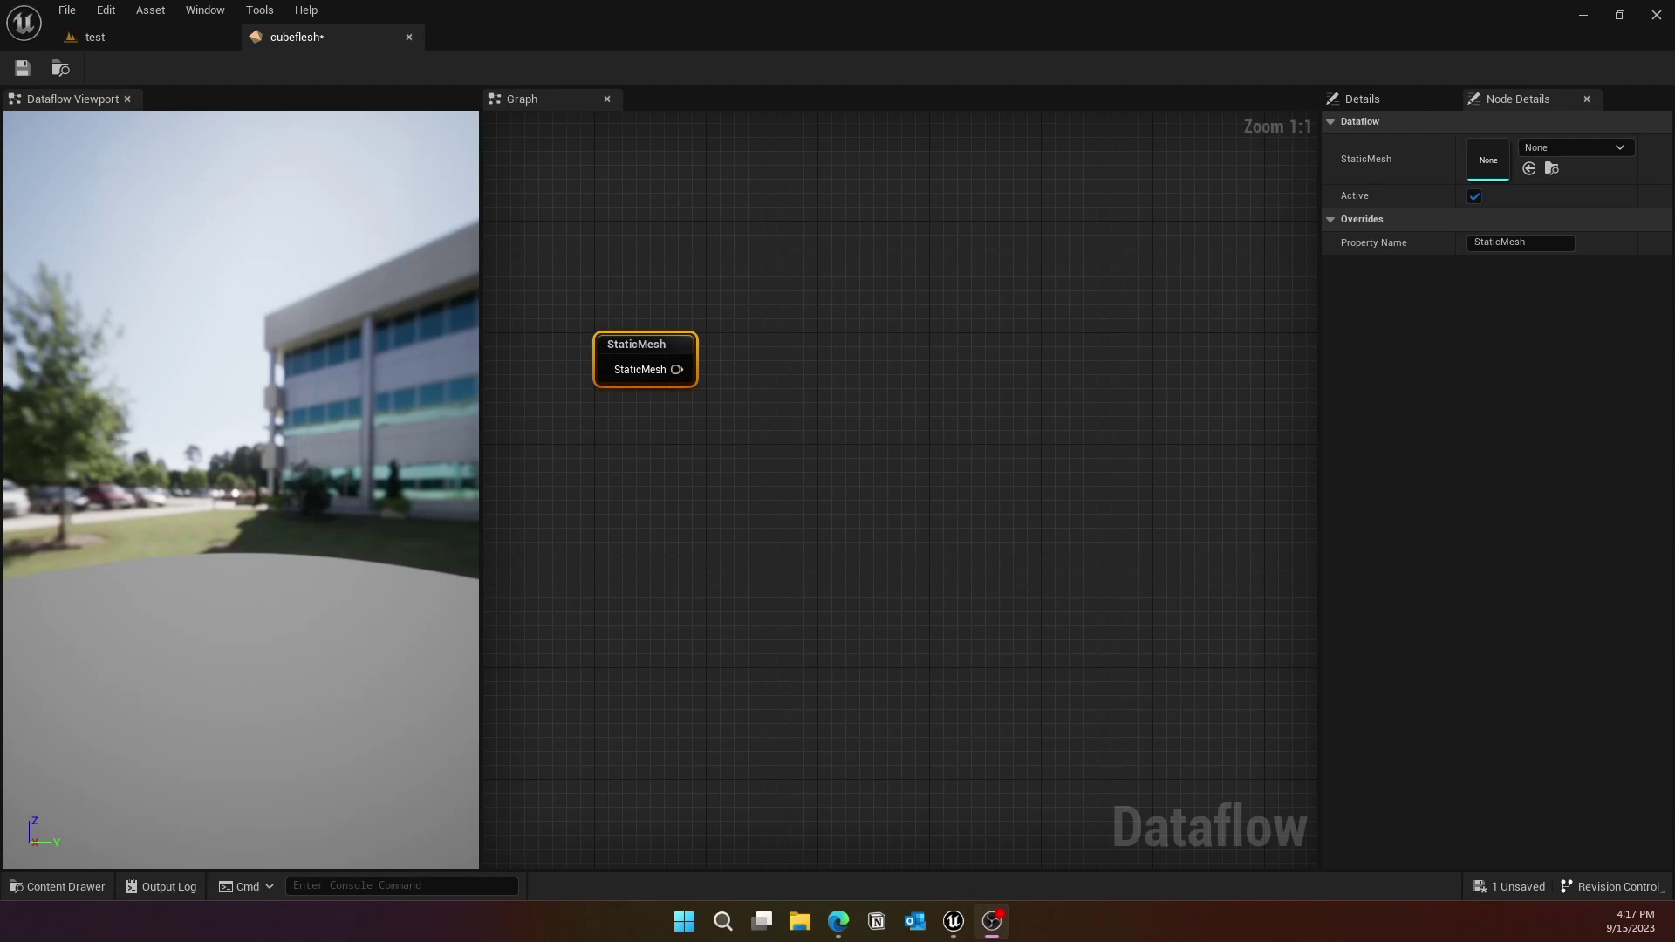
Step: Assign the Shape_Cube mesh to the StaticMesh node
key(alt+Tab)
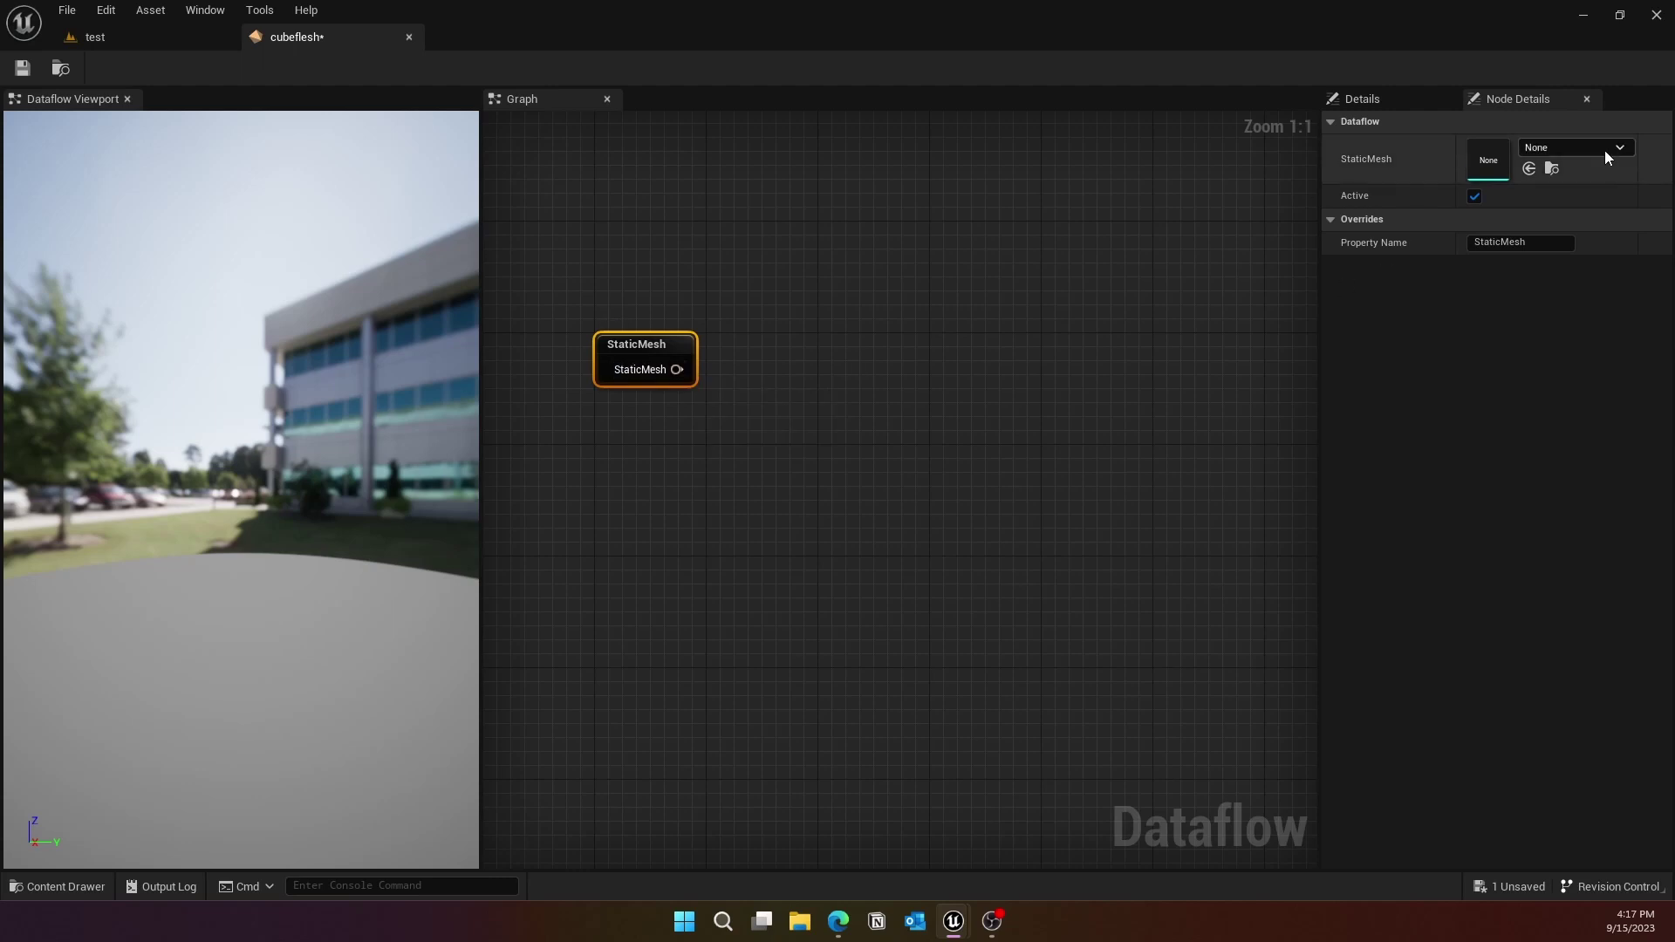
click(1570, 148)
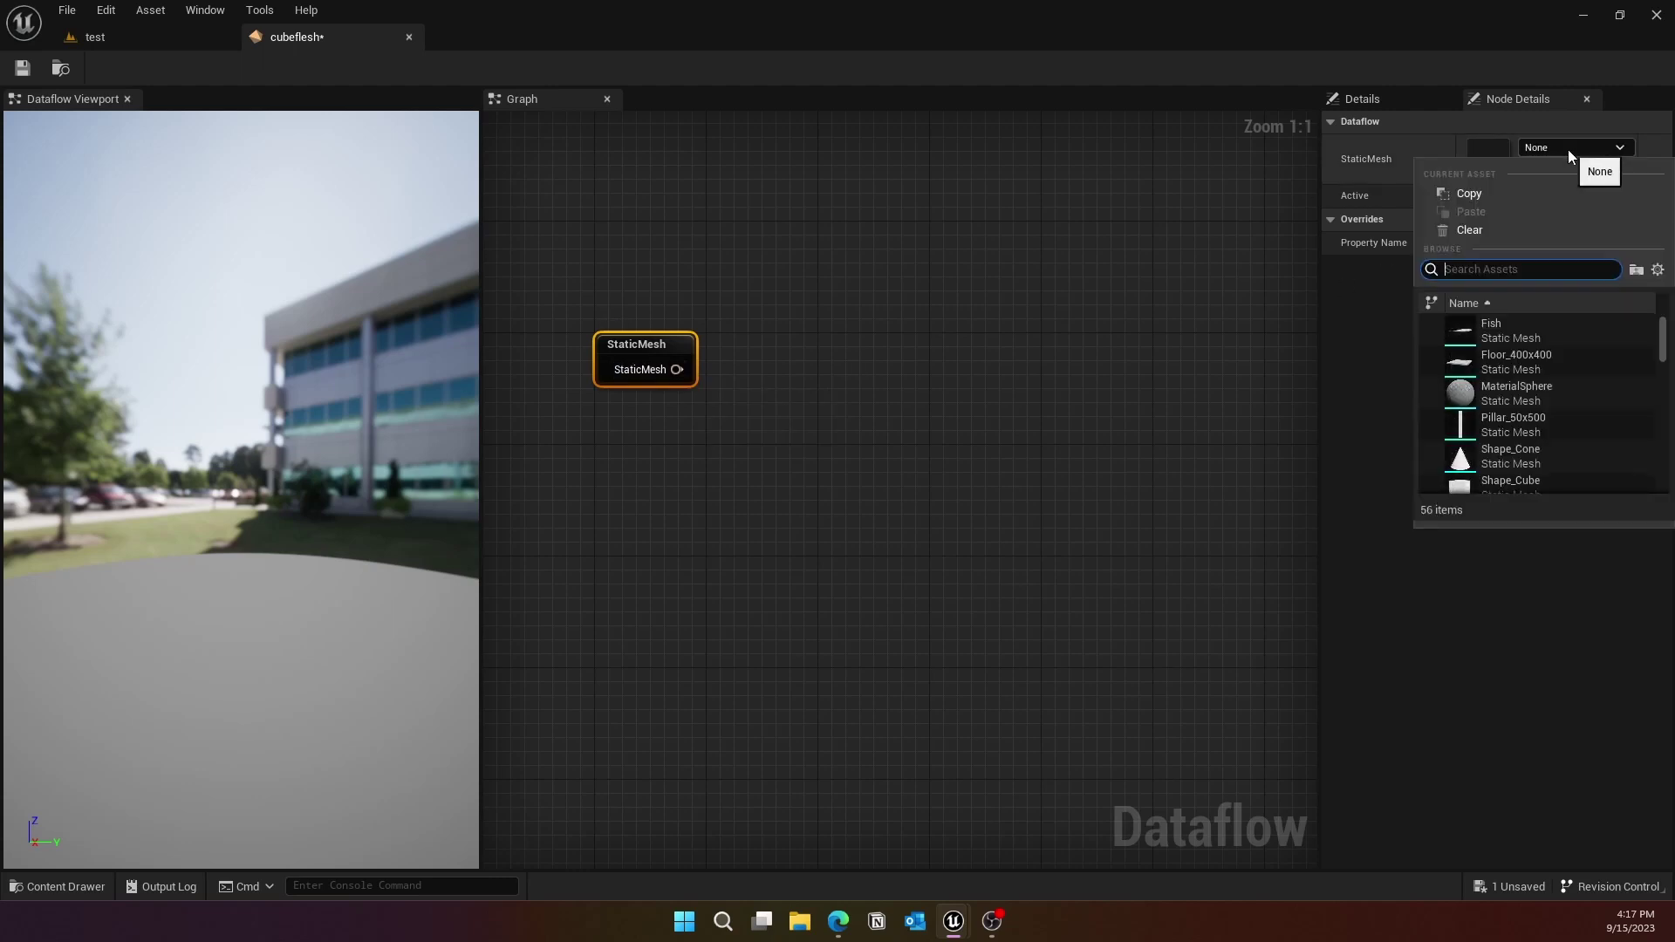
text(cube)
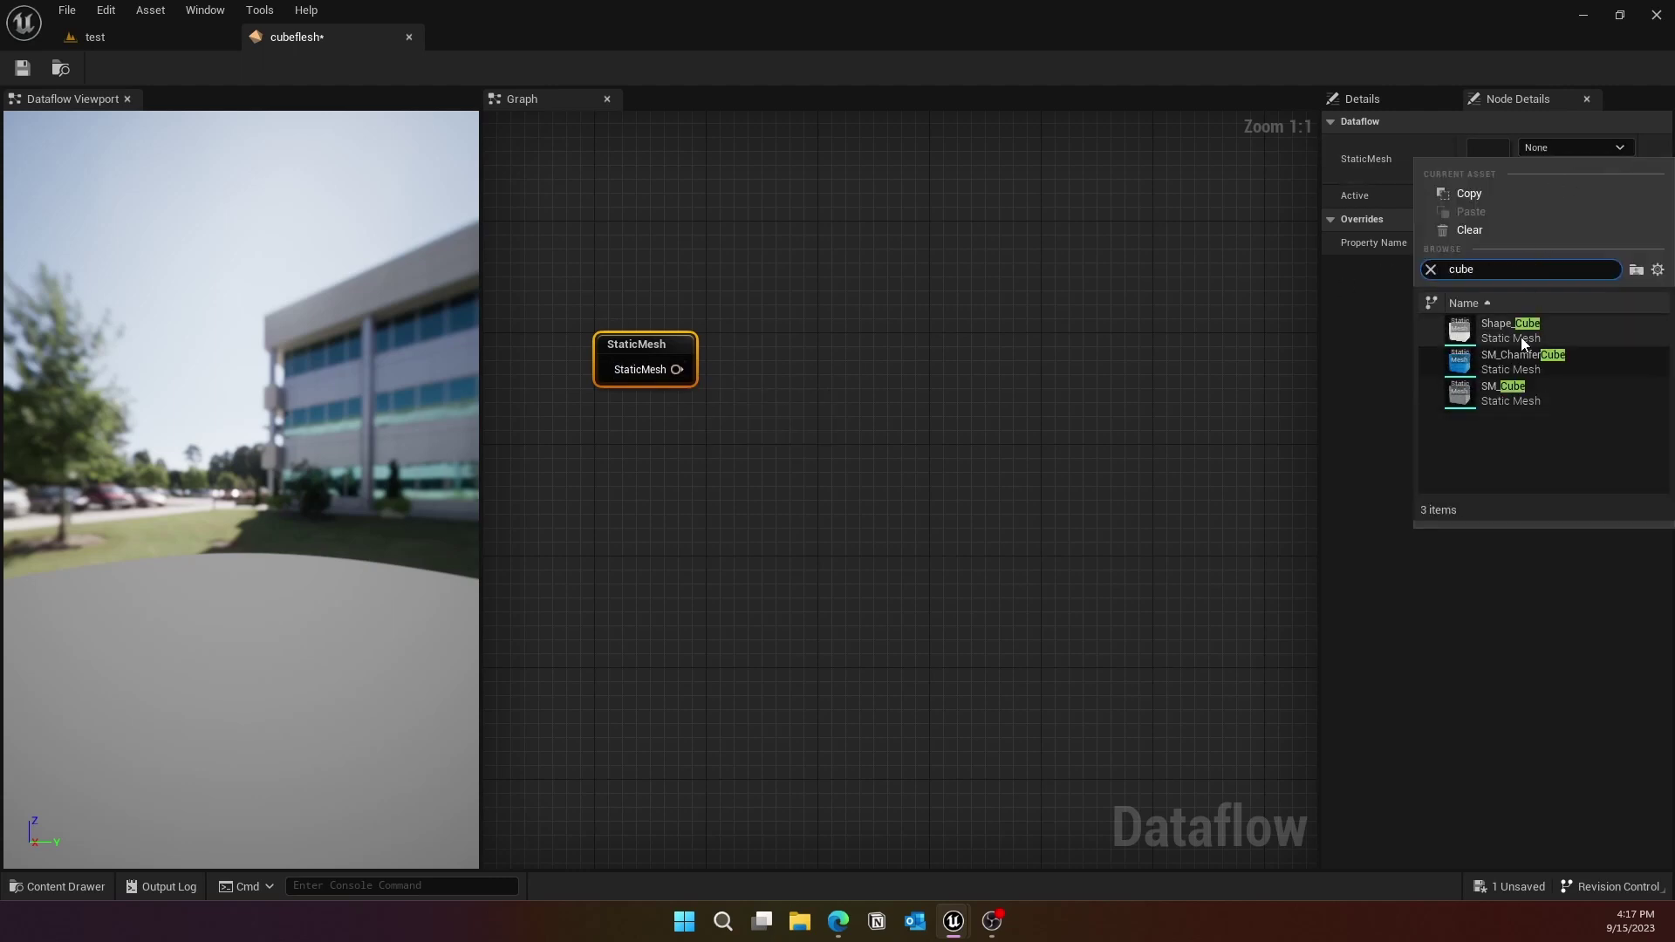
click(1490, 333)
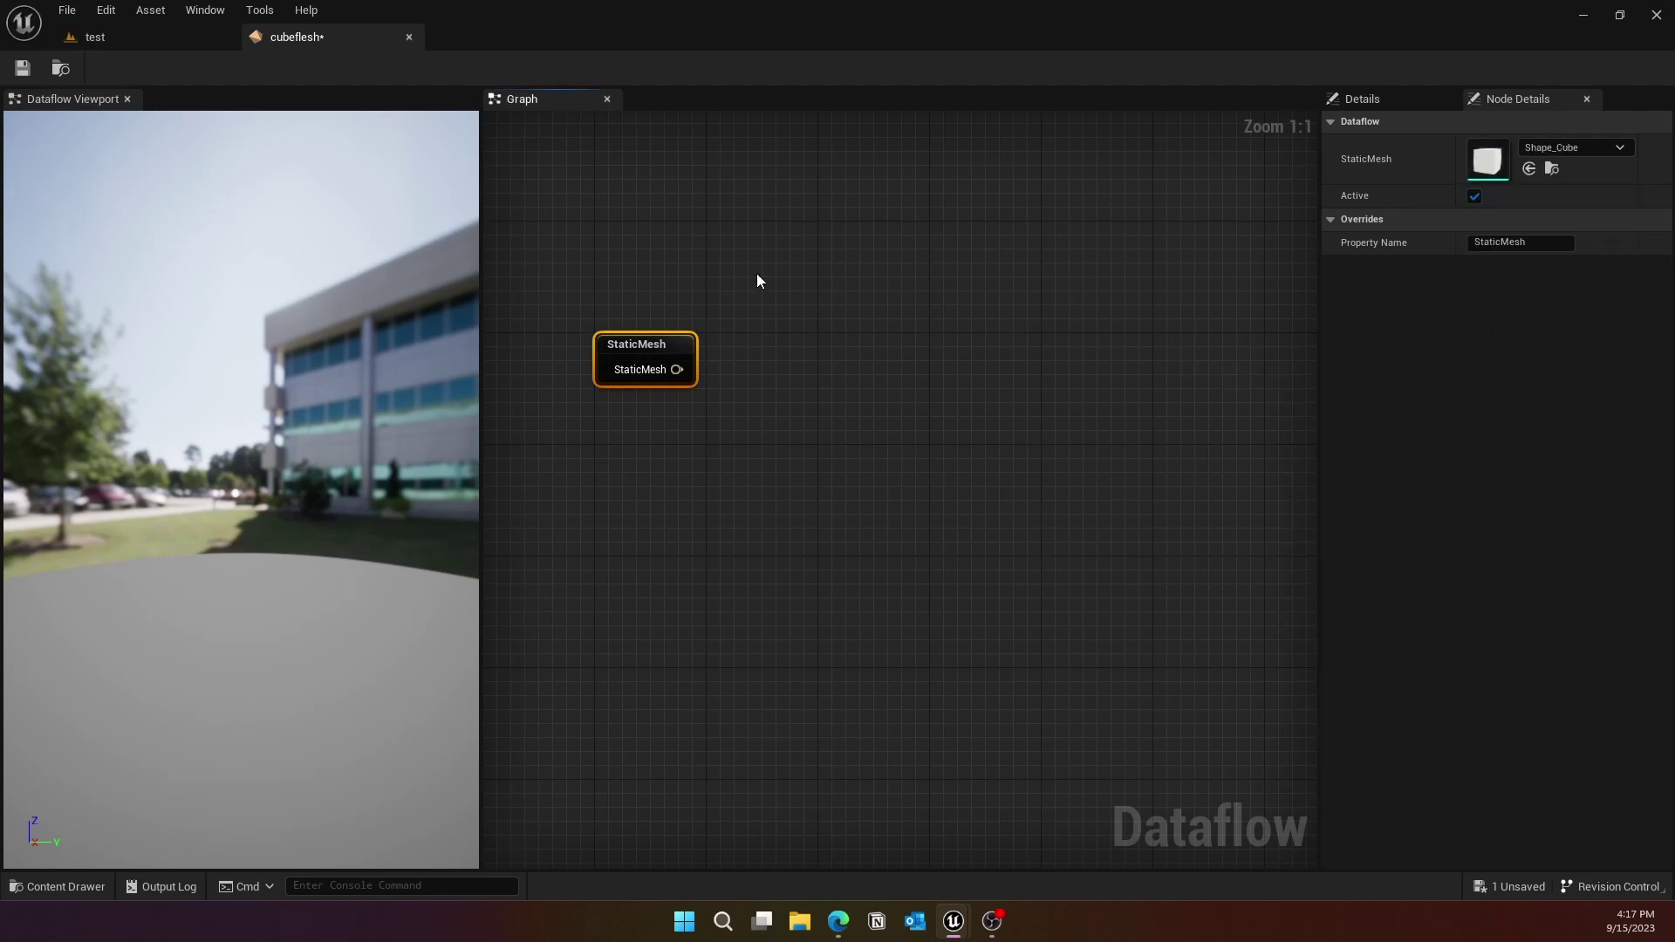
click(733, 305)
Step: Add a GenerateTetrahedralCollection node beside the StaticMesh node and connect the StaticMesh output to its StaticMesh input
drag(682, 375, 840, 382)
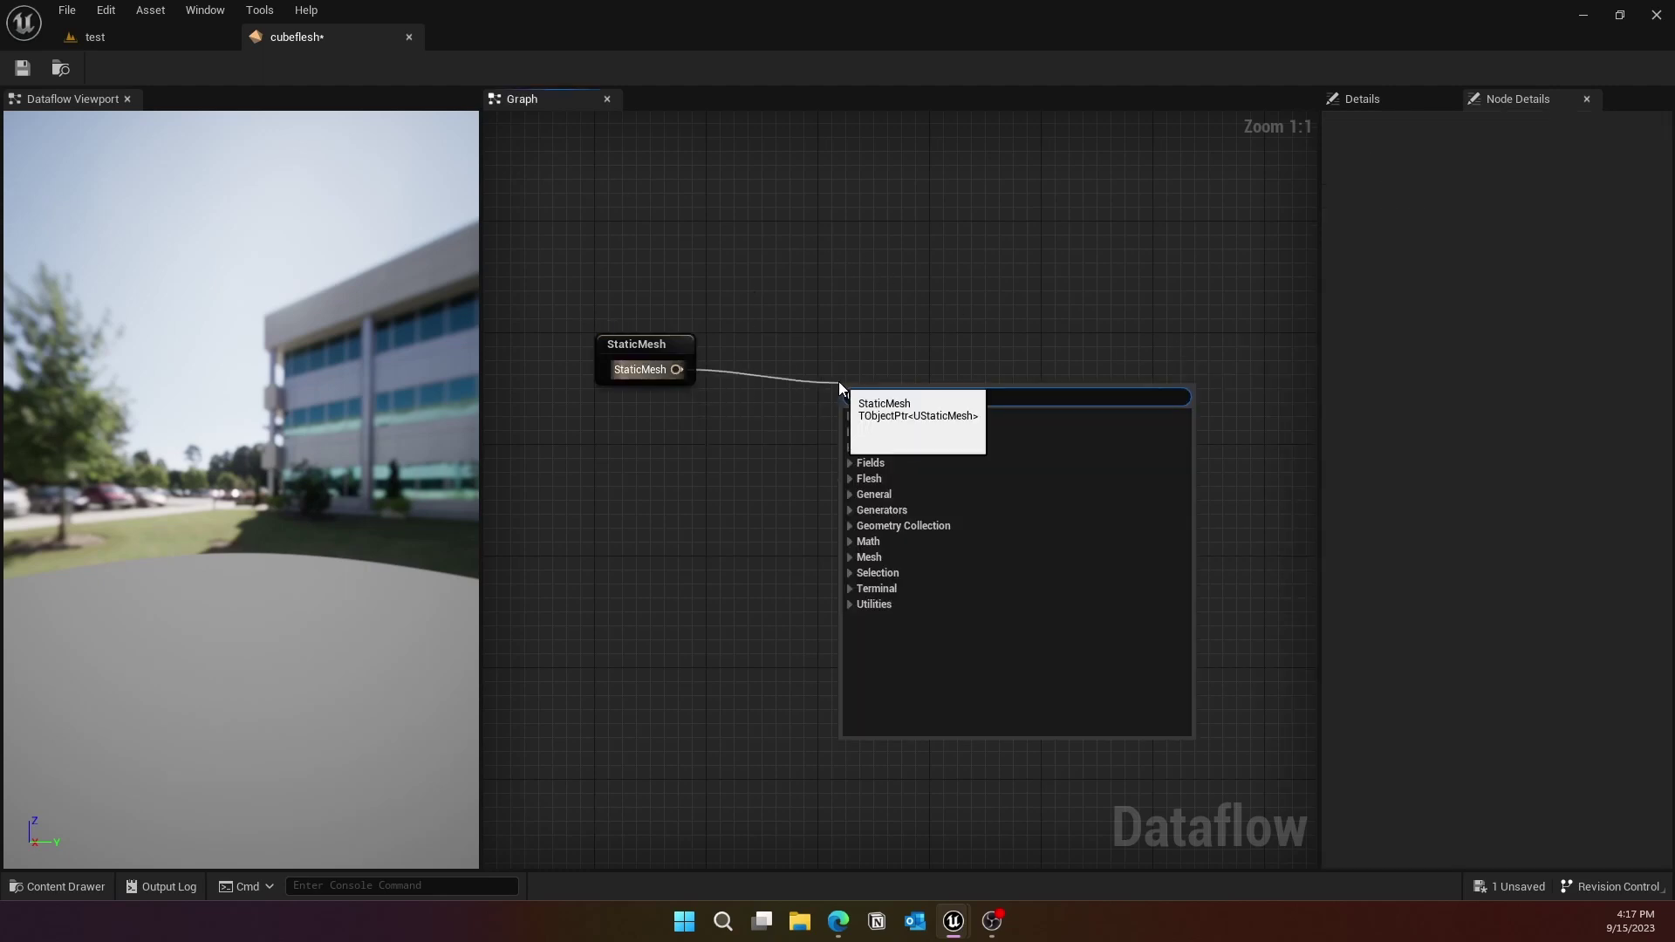
text(generate)
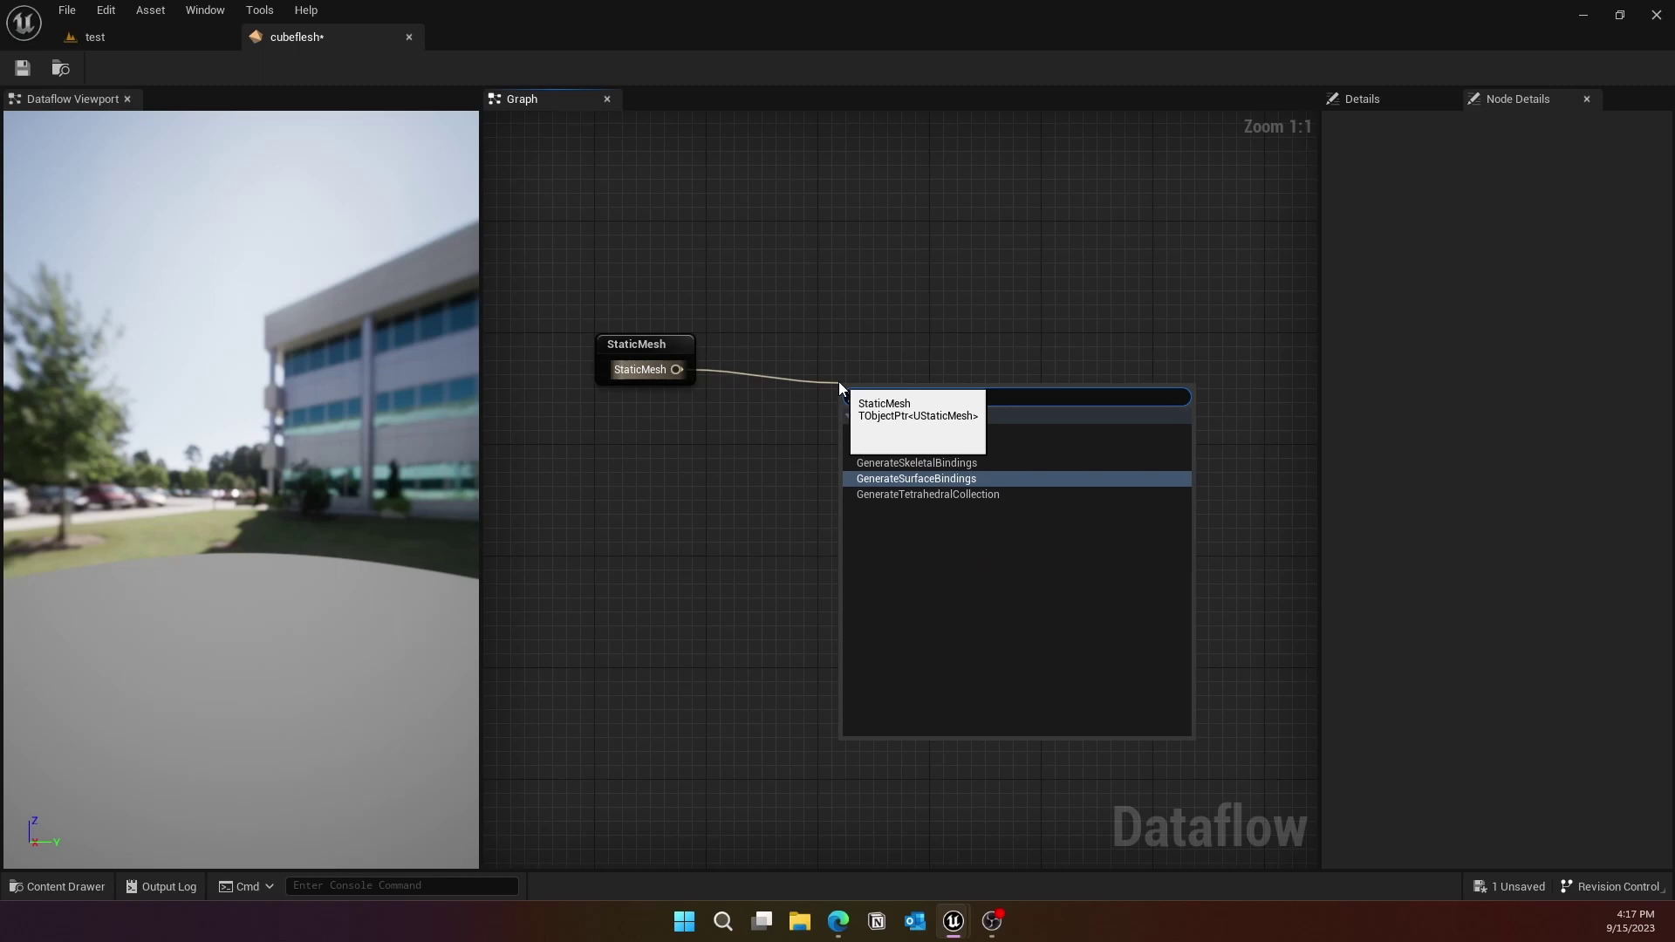
click(941, 492)
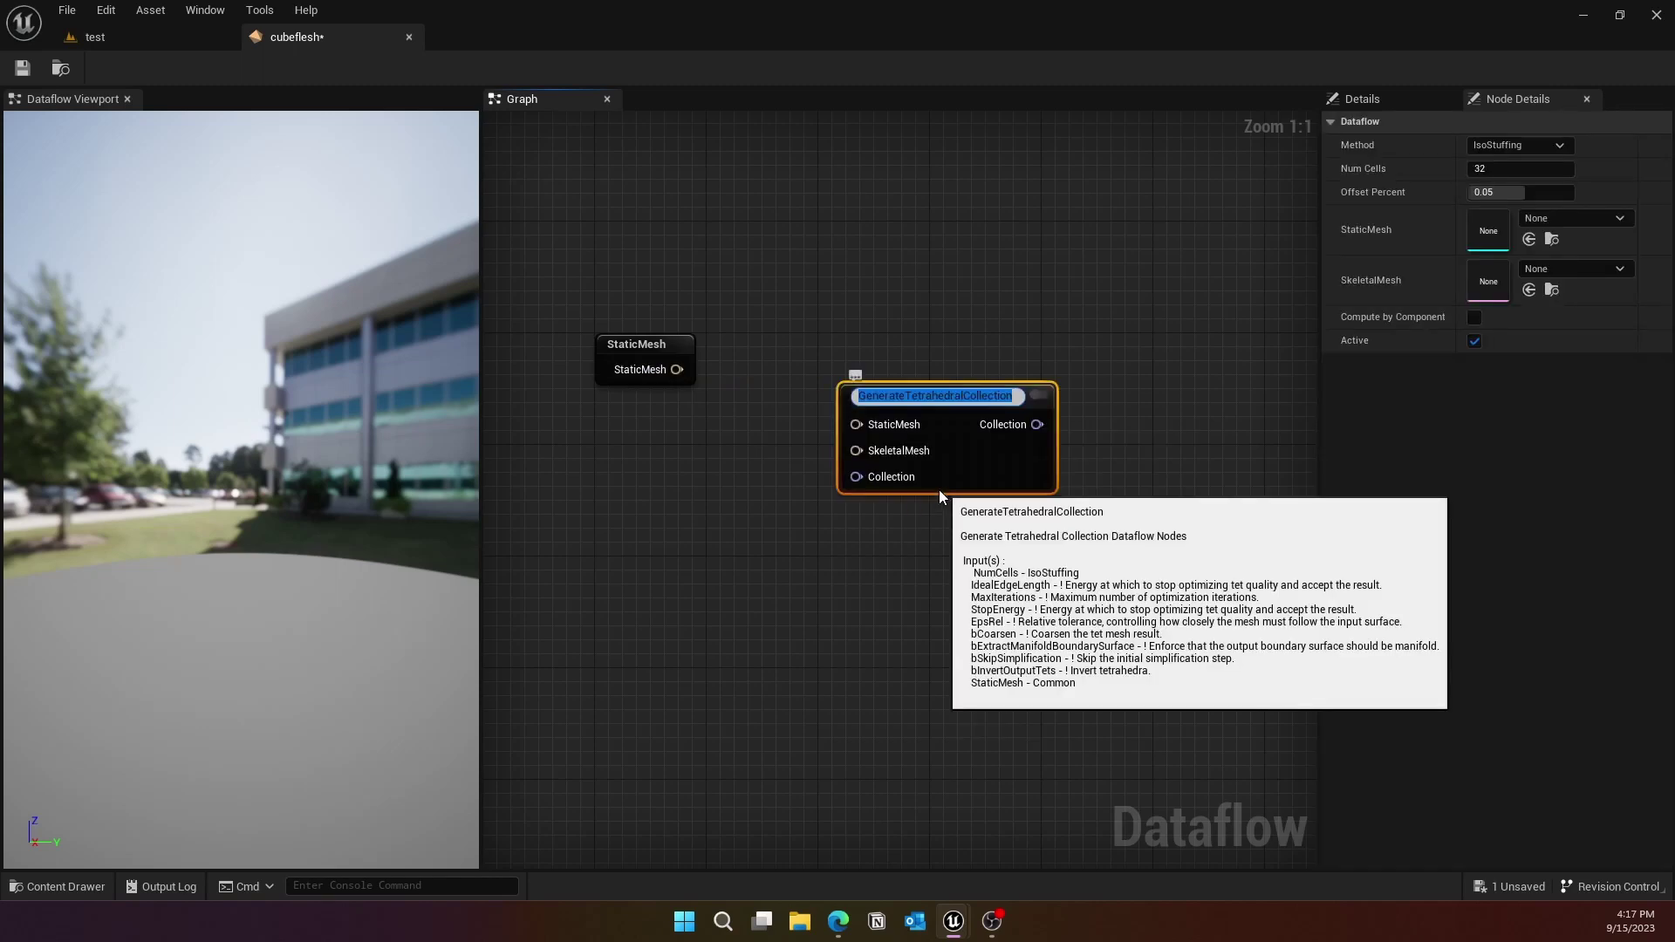
drag(677, 369, 1056, 384)
Step: Add a SetFleshDefaultProperties node and feed it the Collection output of GenerateTetrahedralCollection
text(se)
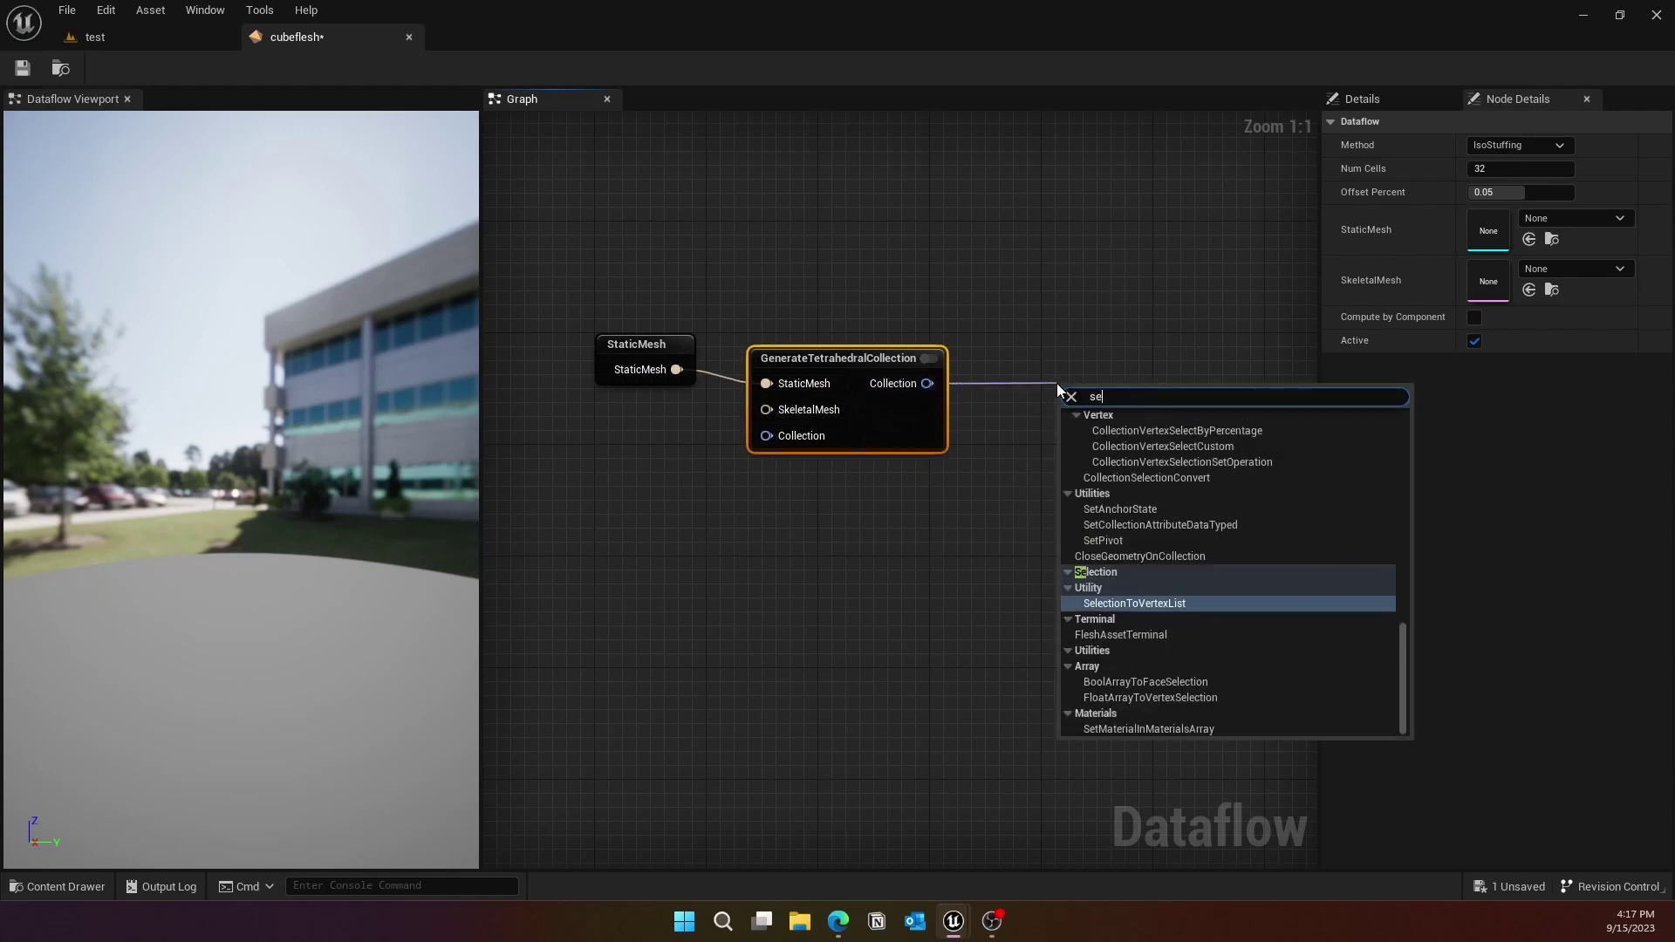
text(tfles)
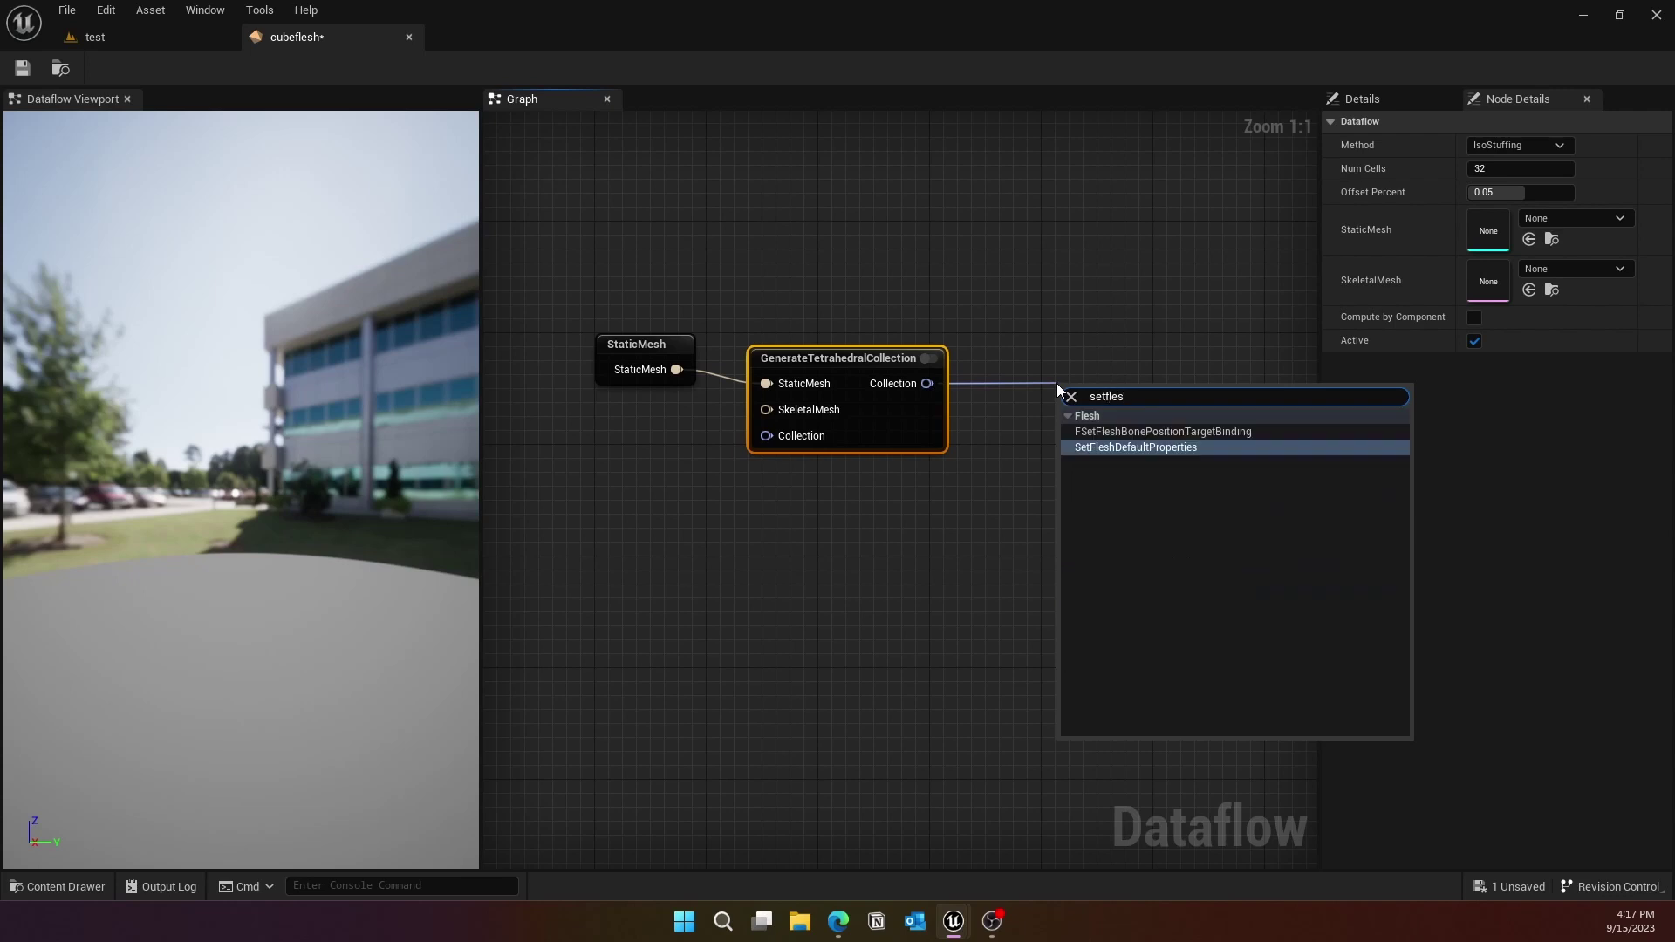
click(1106, 447)
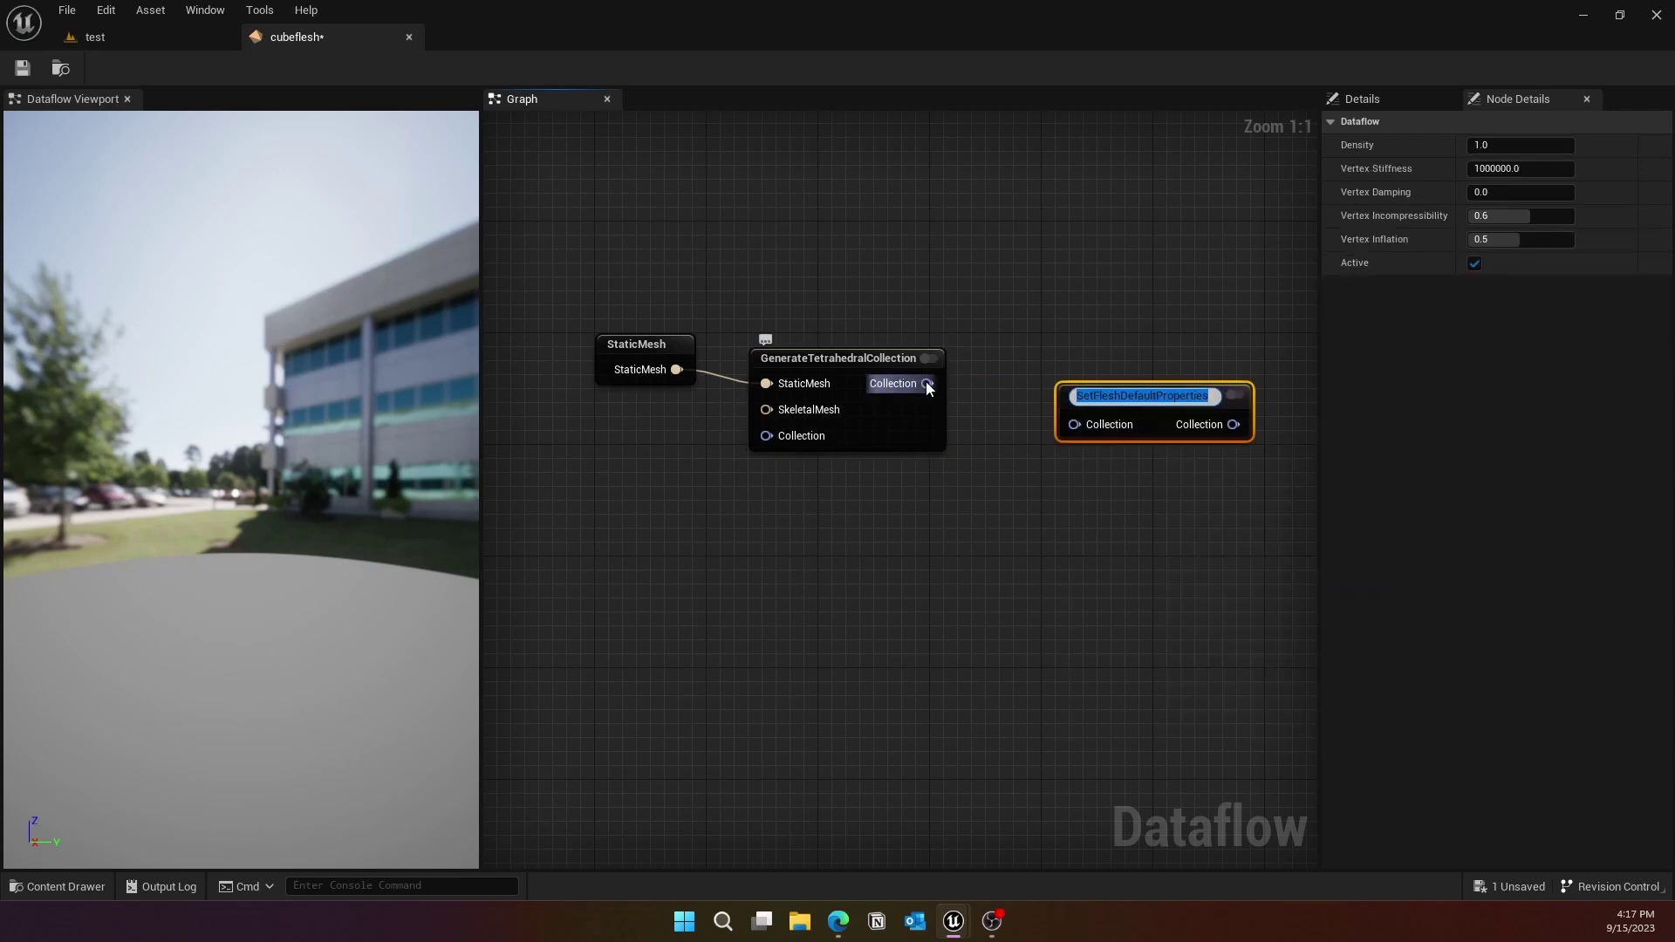
drag(926, 384, 1074, 424)
Step: Add a FleshAssetTerminal node connected to the SetFleshDefaultProperties Collection output, and widen the graph area to fit the chain
right_drag(1124, 522, 1085, 542)
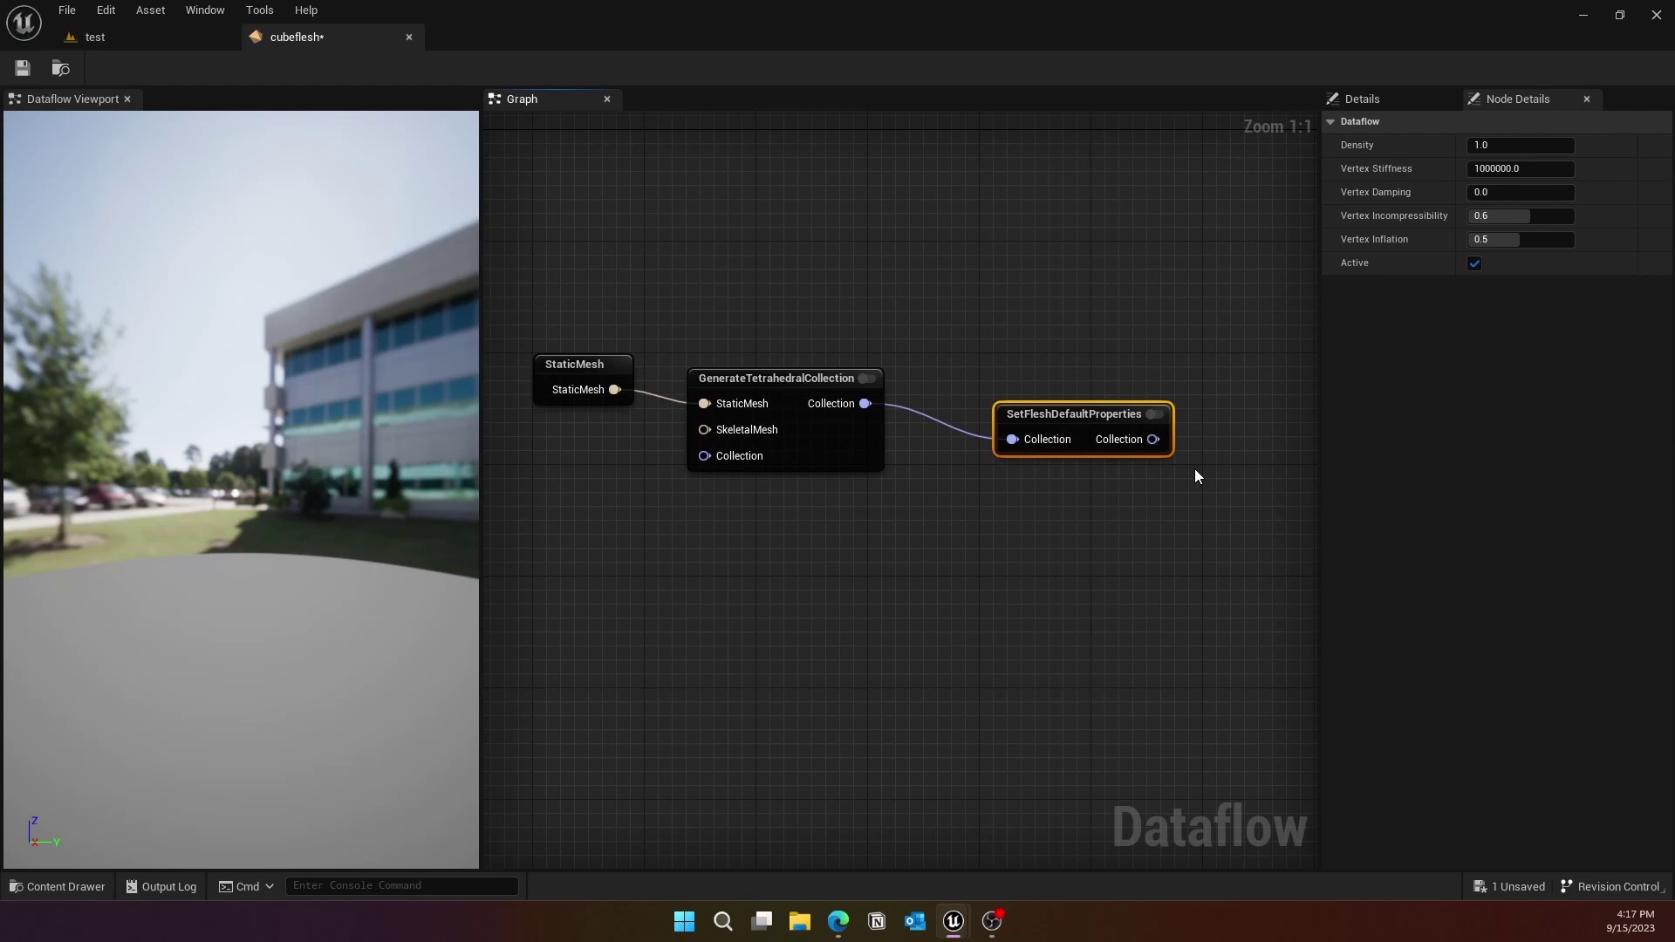
drag(1153, 439, 1248, 382)
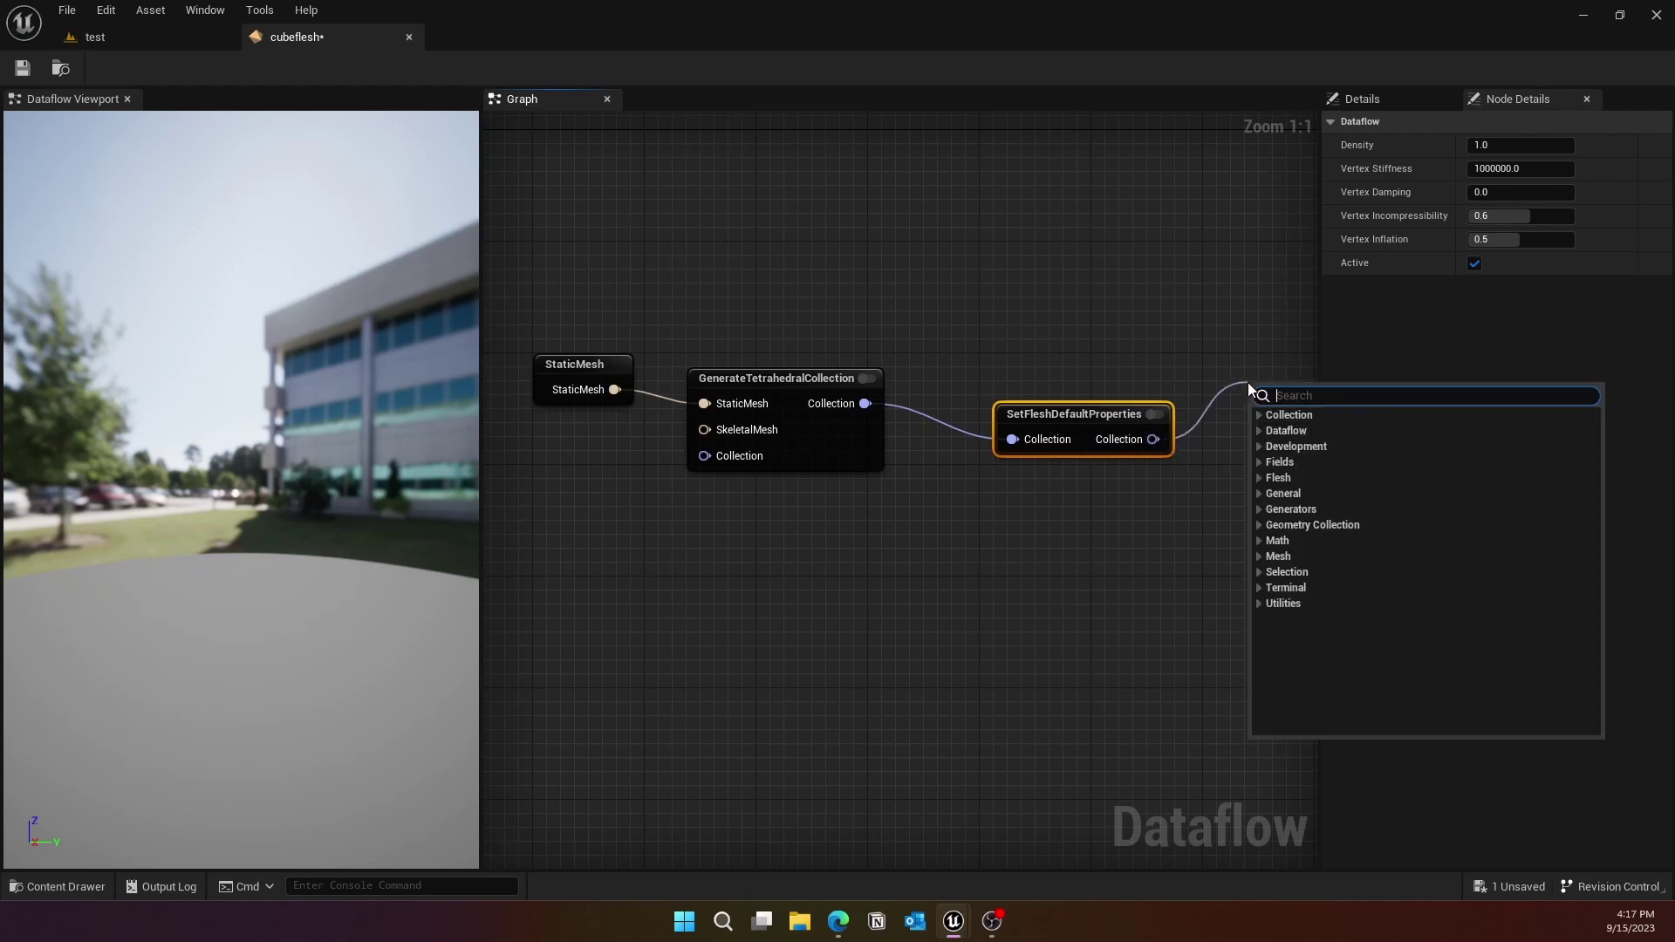
text(flesh)
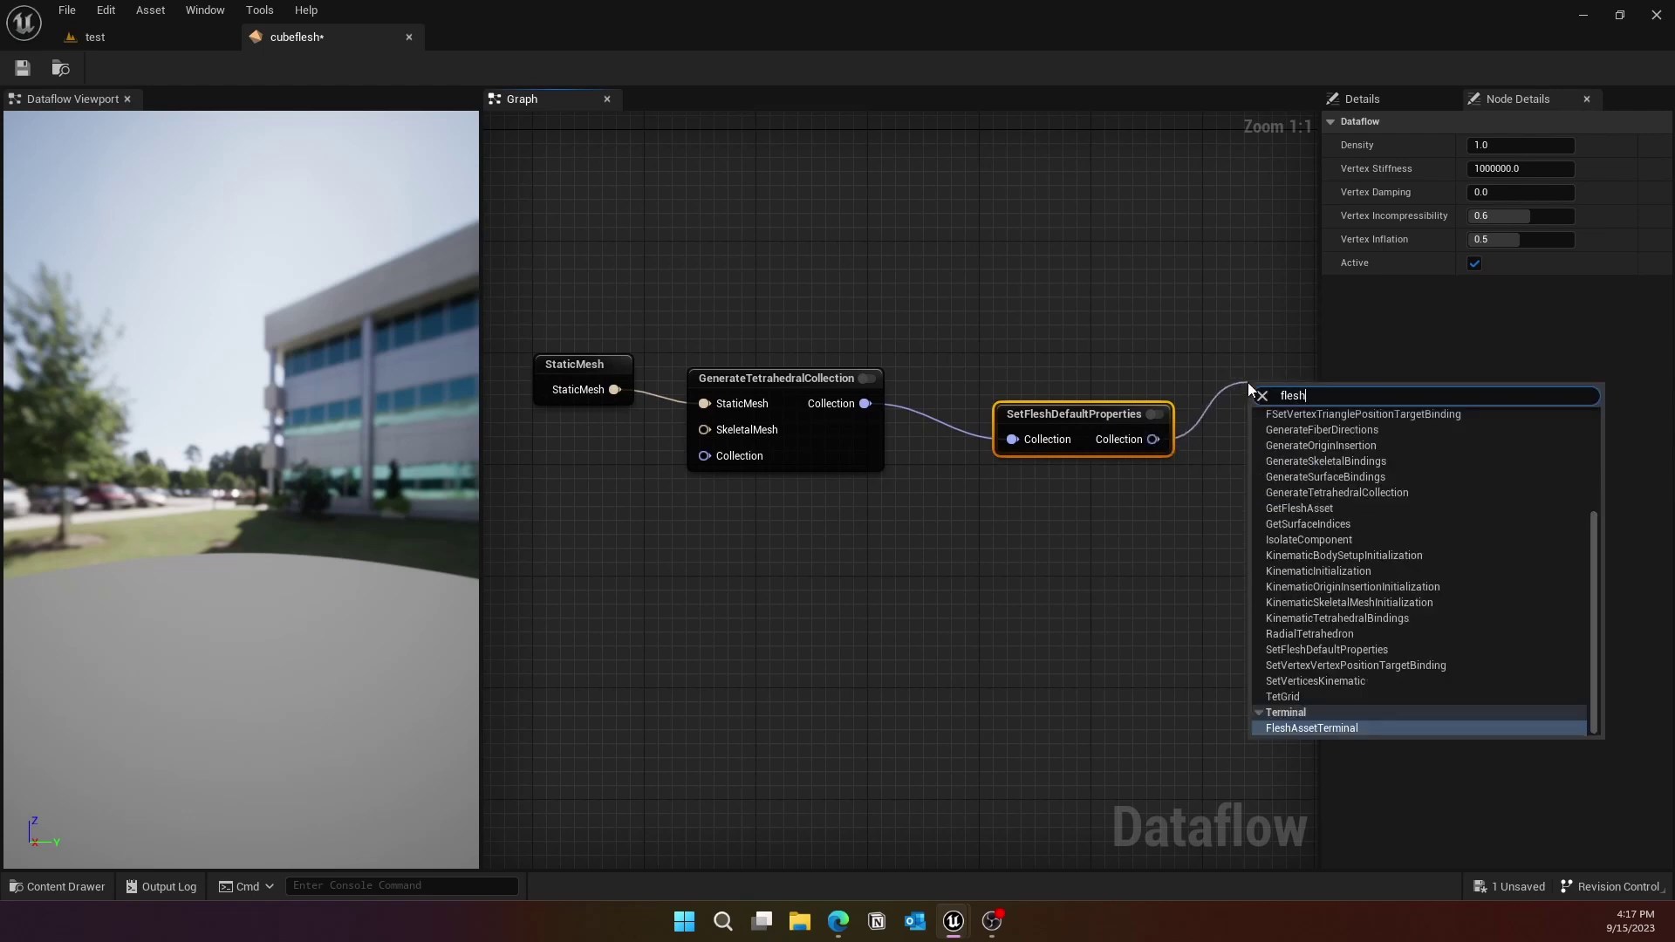
click(1315, 728)
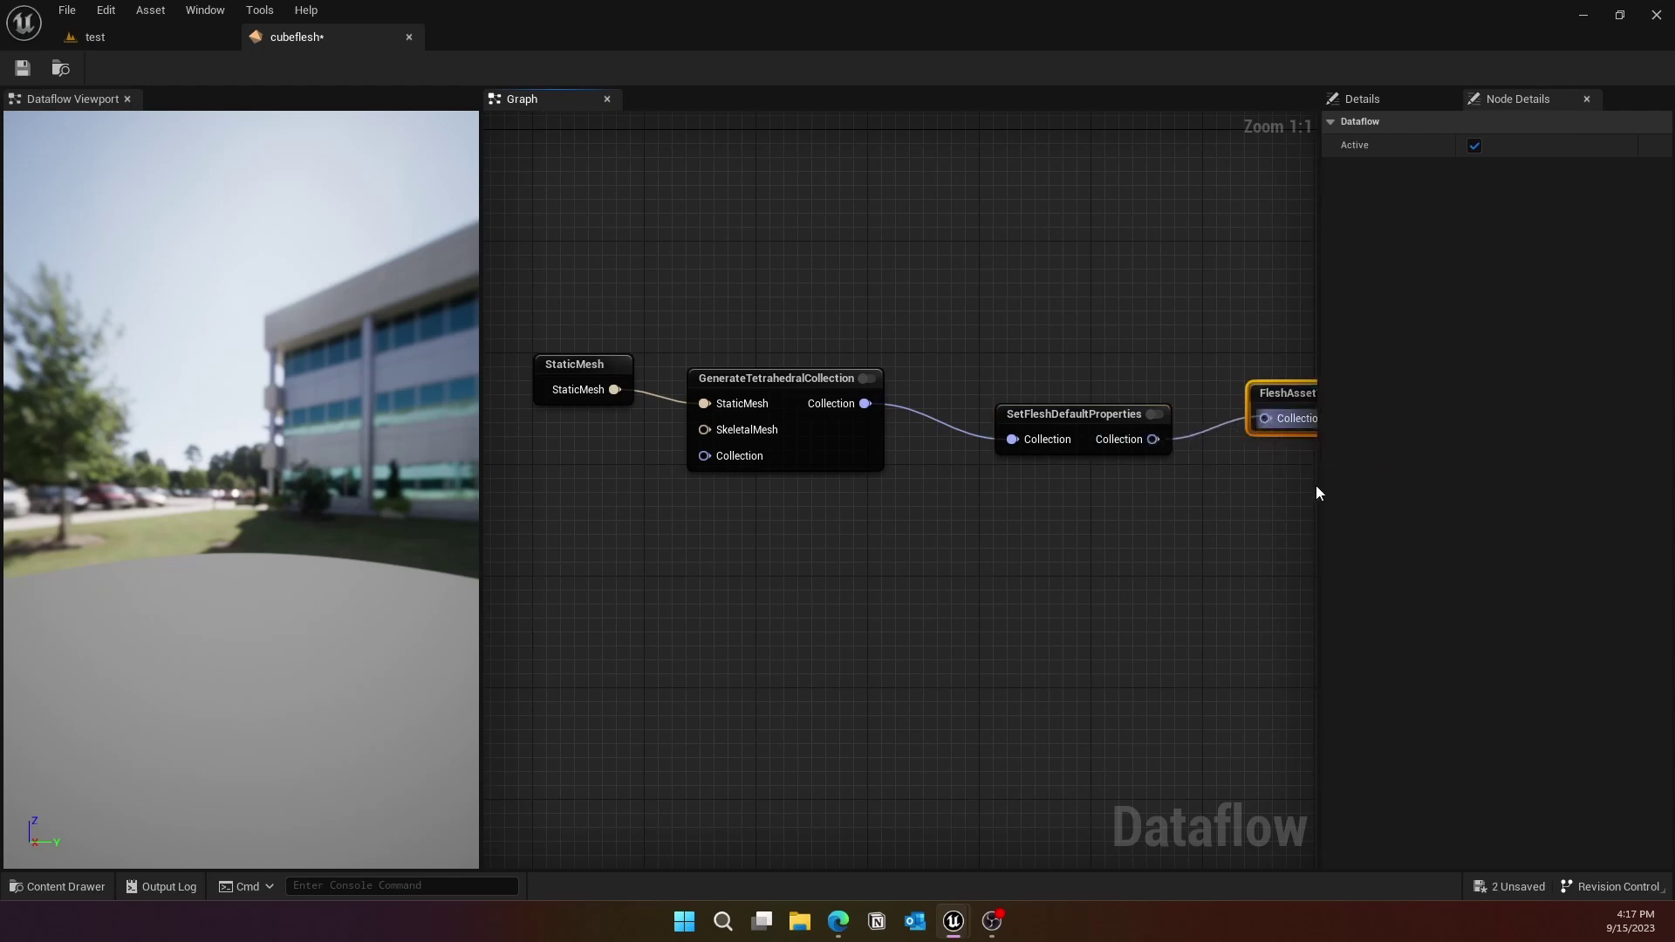
drag(1319, 485, 1470, 492)
right_drag(977, 562, 939, 568)
Step: Set the StaticMesh property of the GenerateTetrahedralCollection node to Shape_Cube
click(882, 289)
click(756, 385)
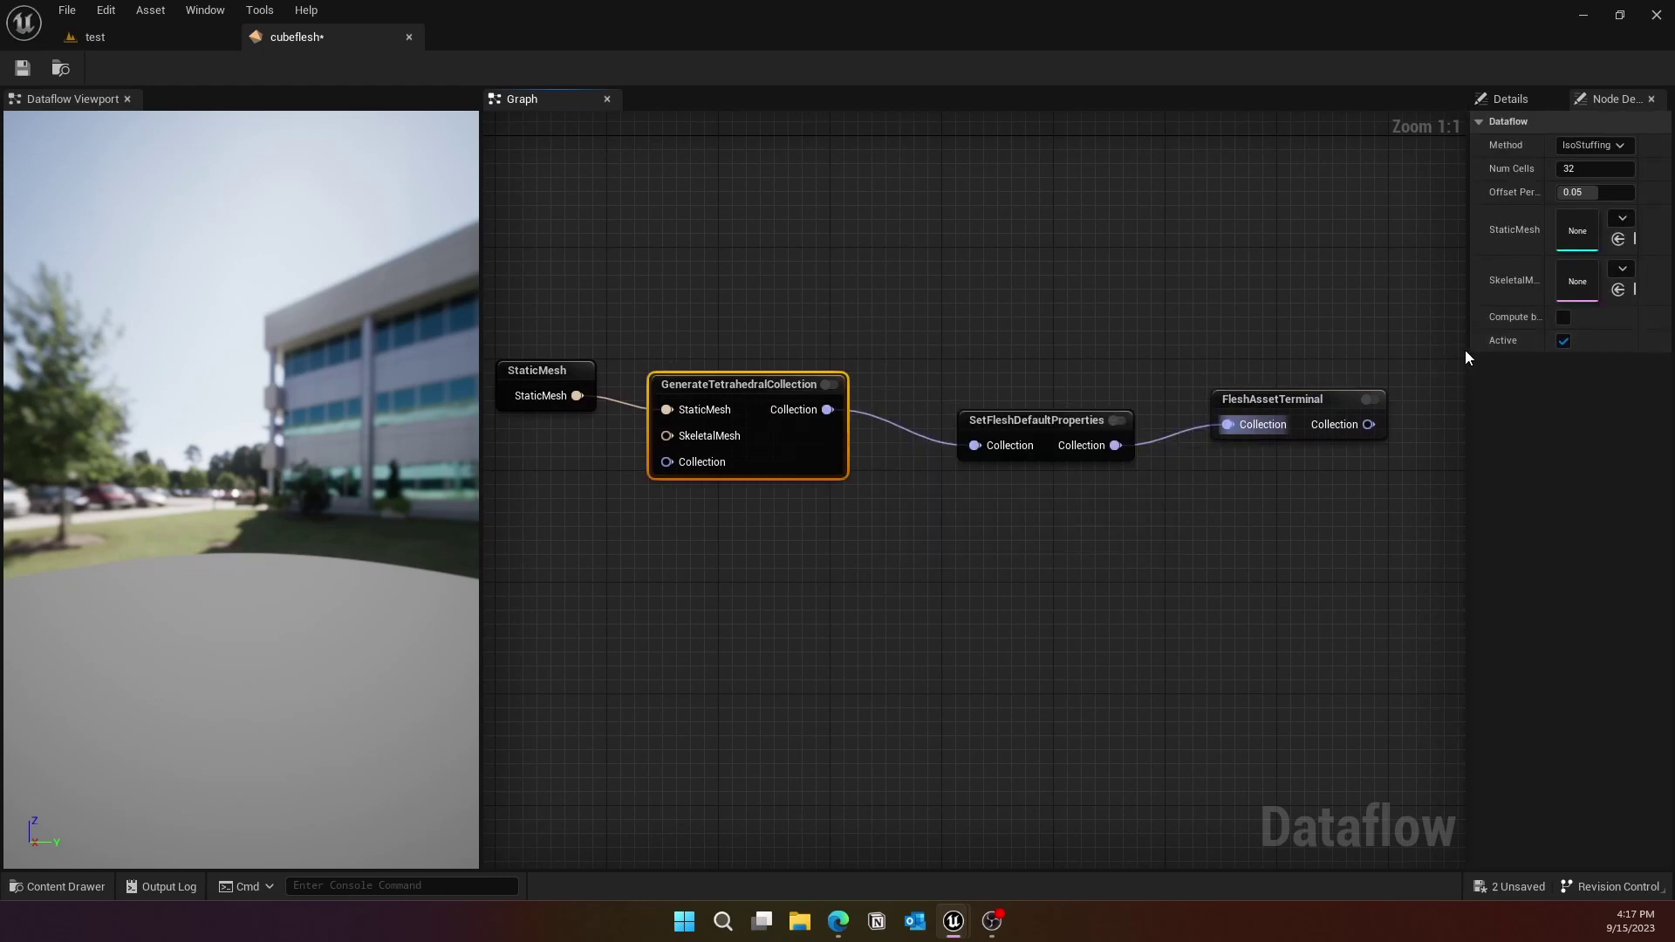
drag(1468, 351, 1374, 359)
click(1593, 220)
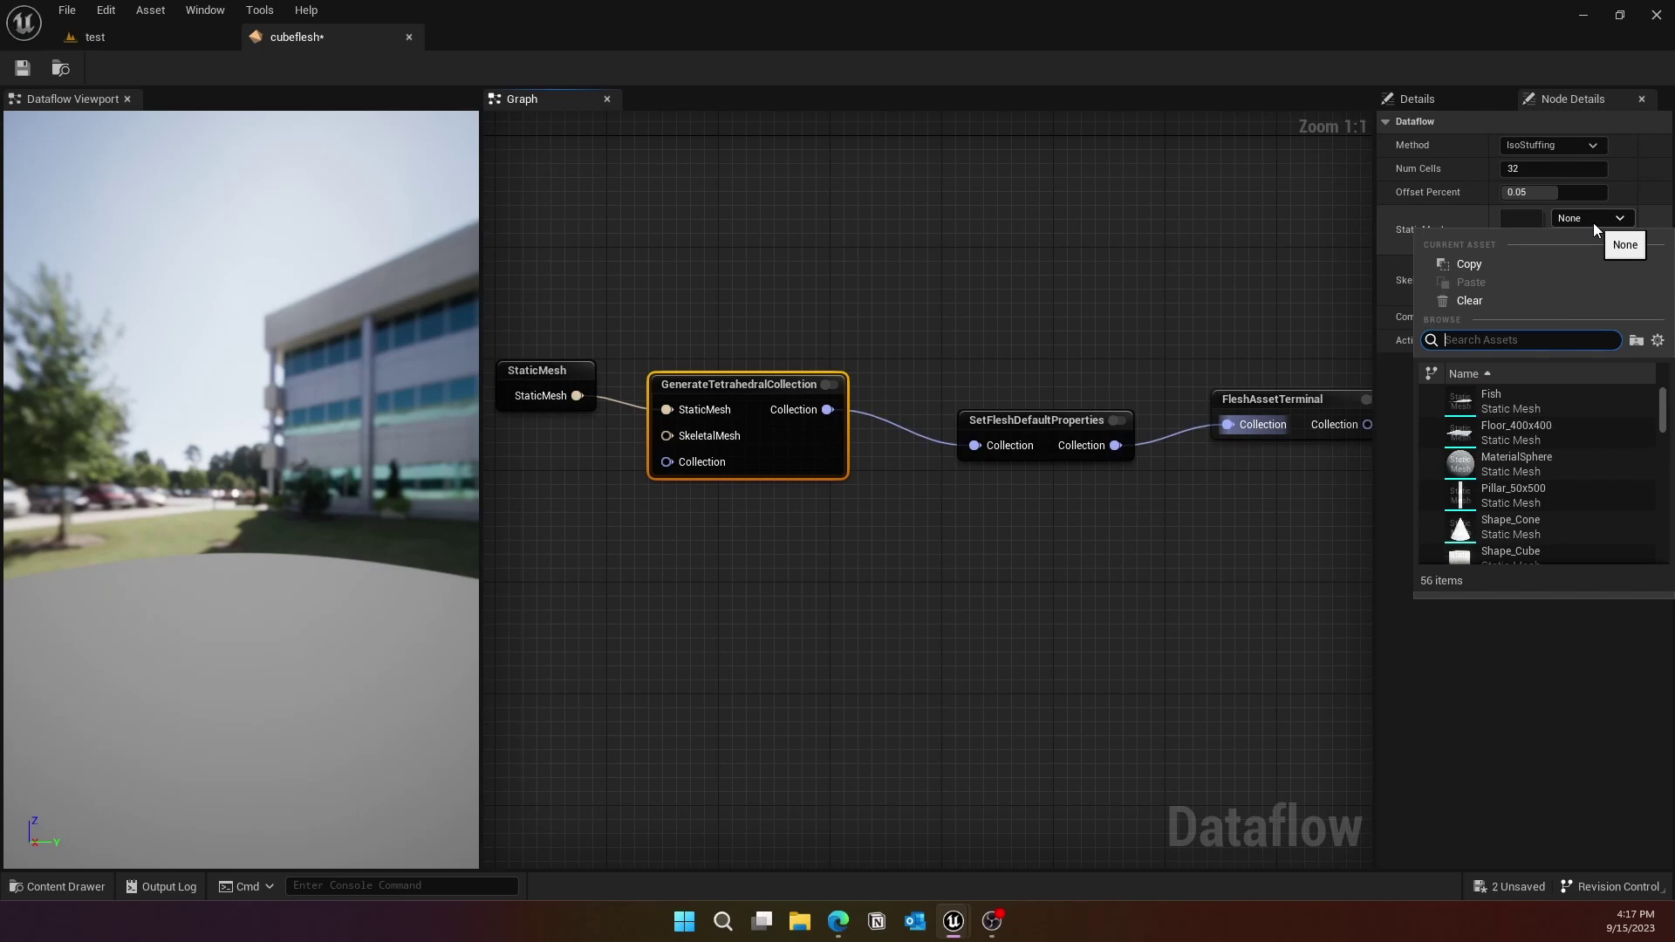
text(cube)
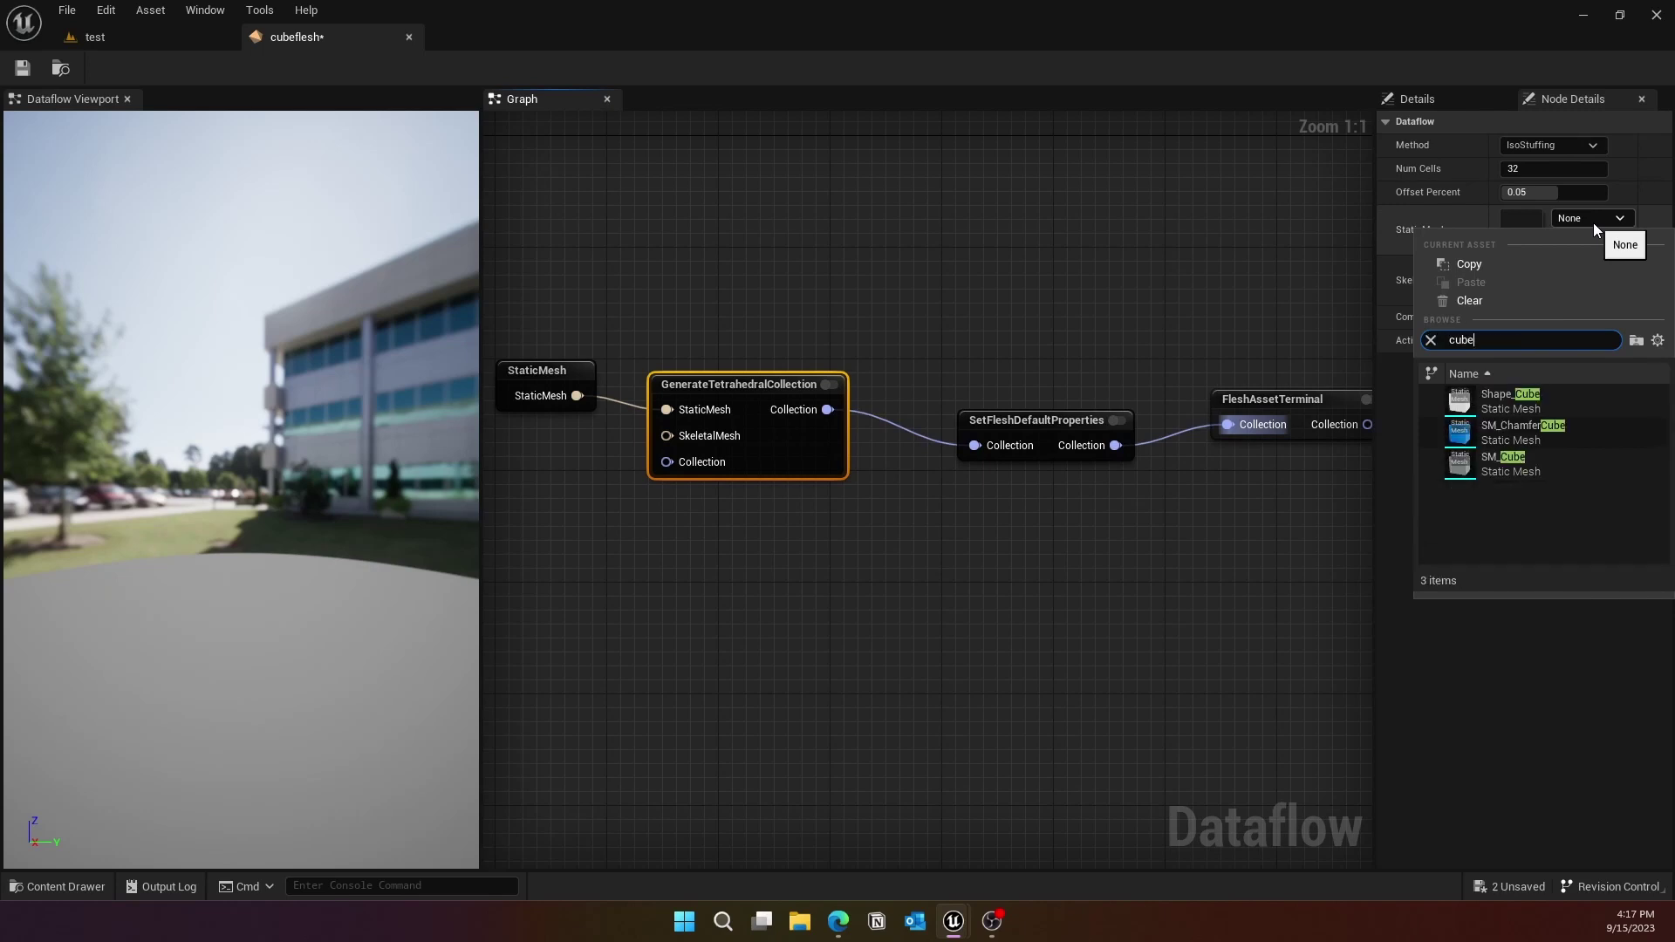
click(1504, 398)
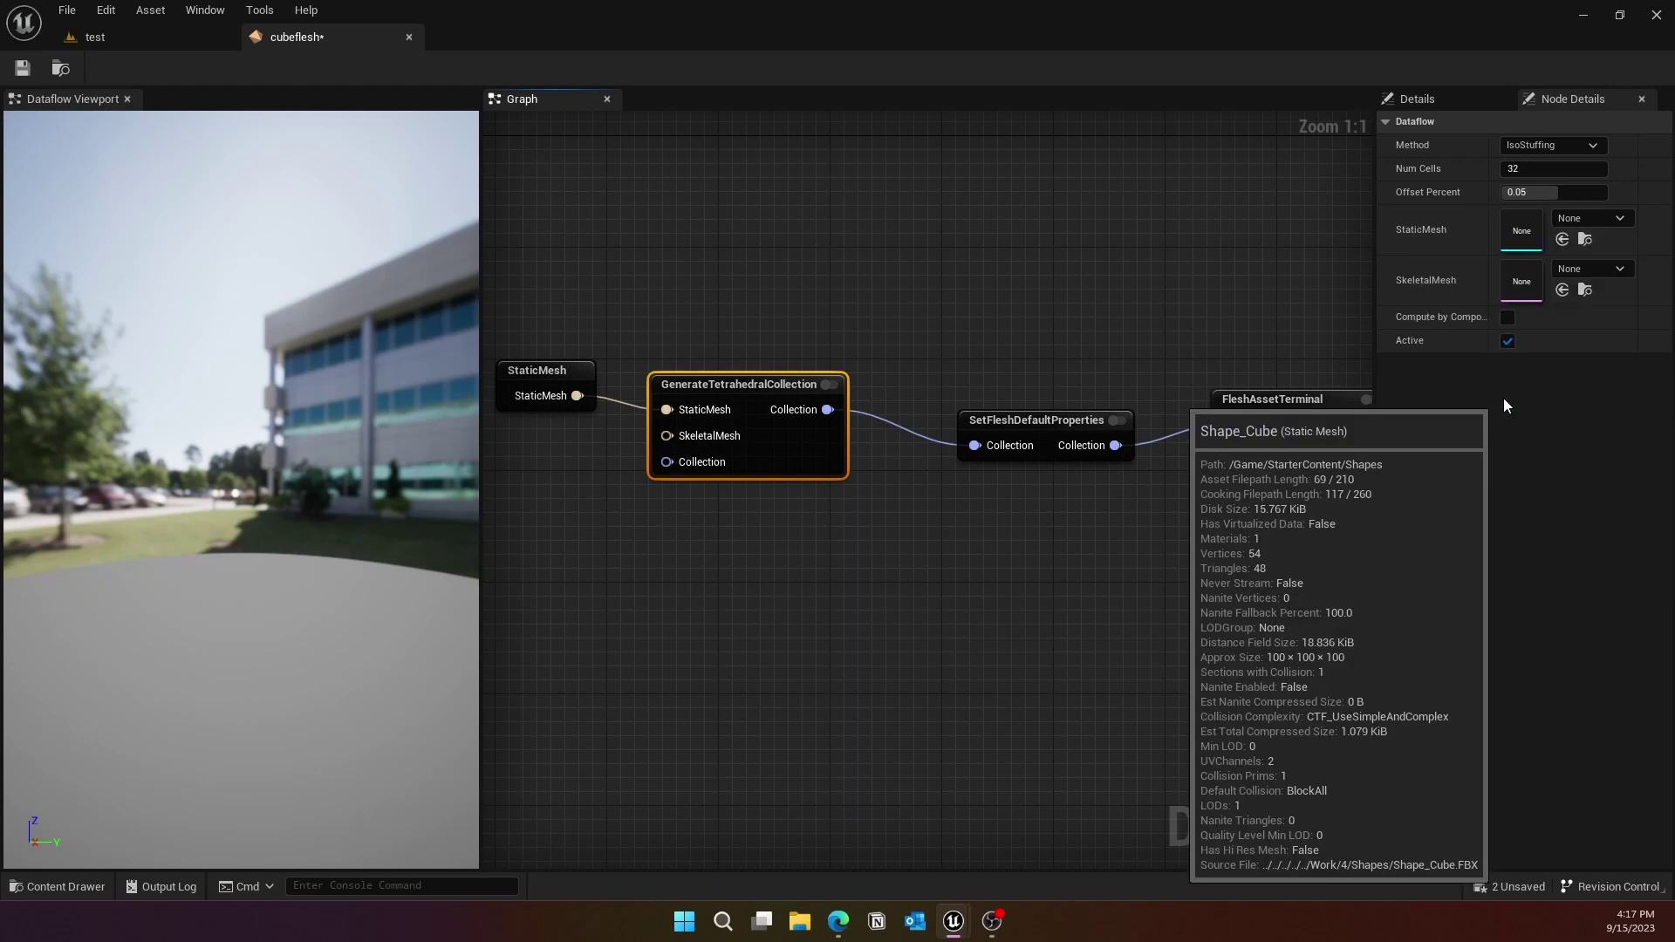
Step: Switch on the FleshAssetTerminal node's toggle to generate the cube in the Dataflow viewport, and save the flesh asset
right_drag(1038, 290, 982, 314)
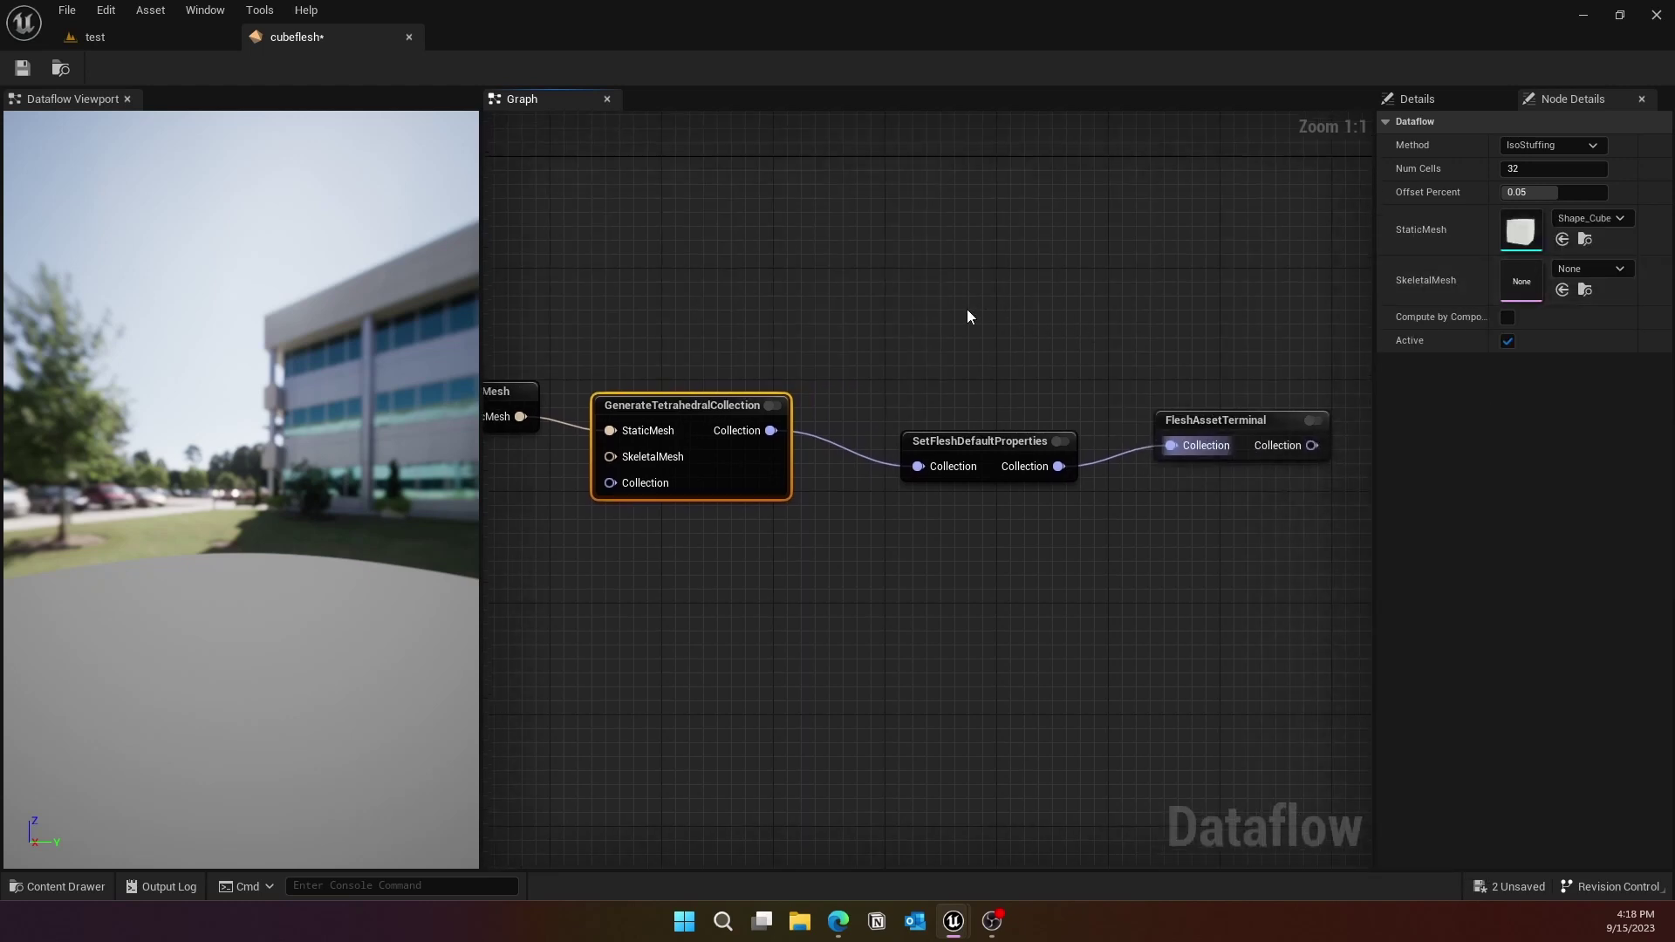
click(939, 303)
right_drag(799, 304, 979, 358)
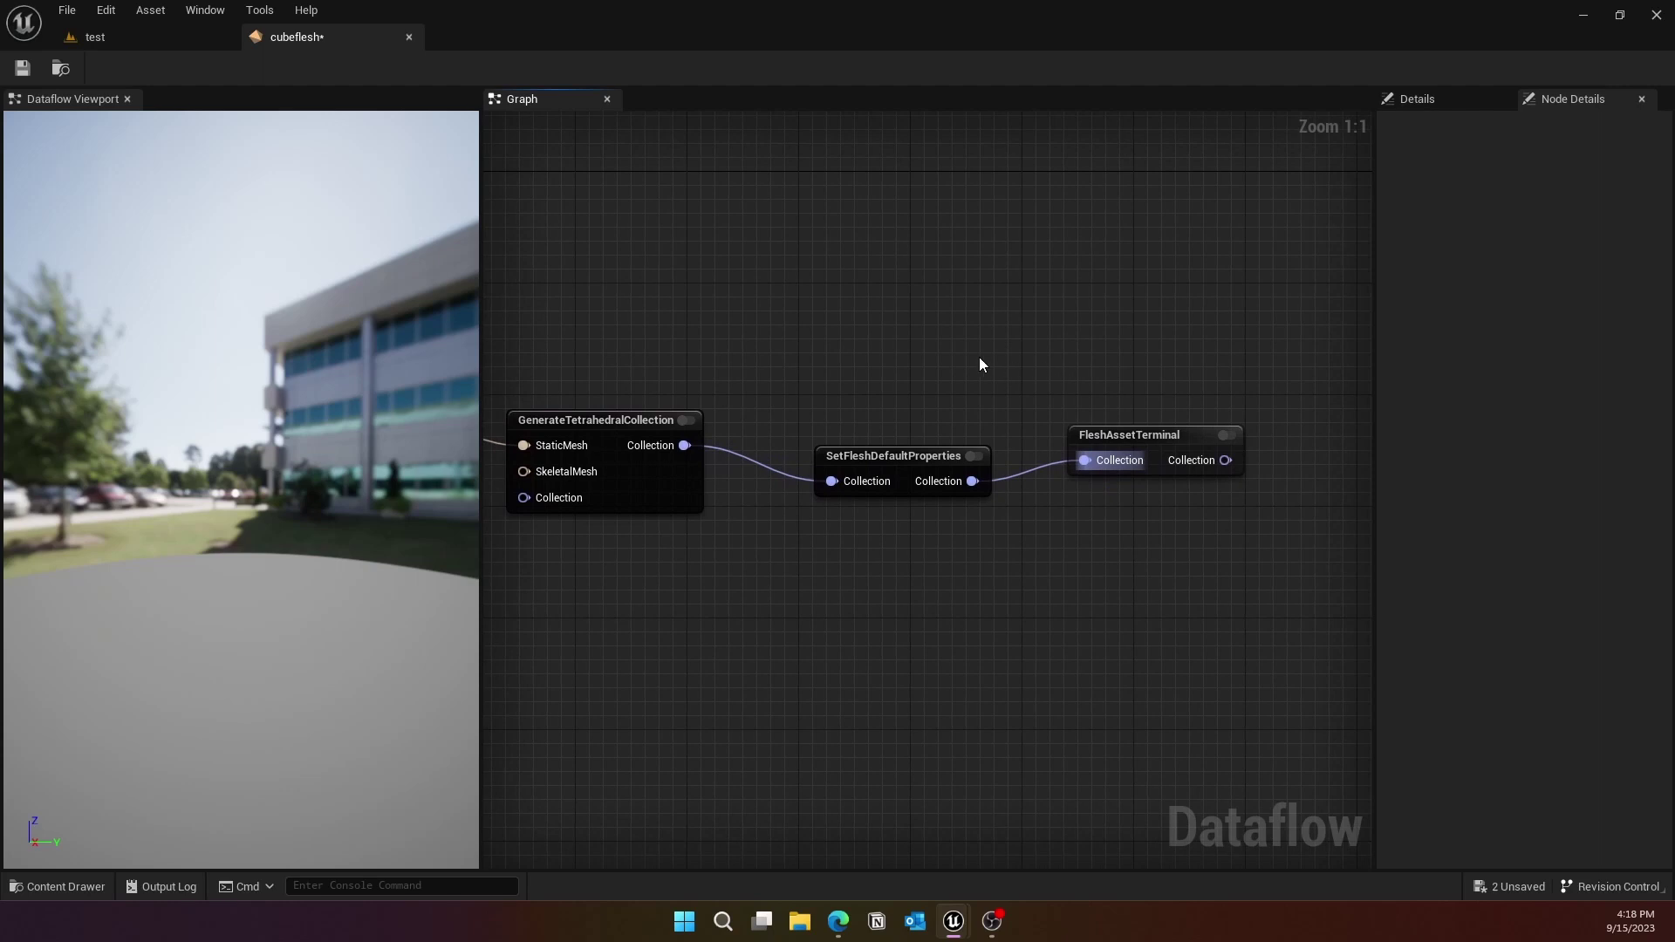
click(1225, 437)
scroll(170, 302, down, 6)
right_drag(217, 313, 247, 263)
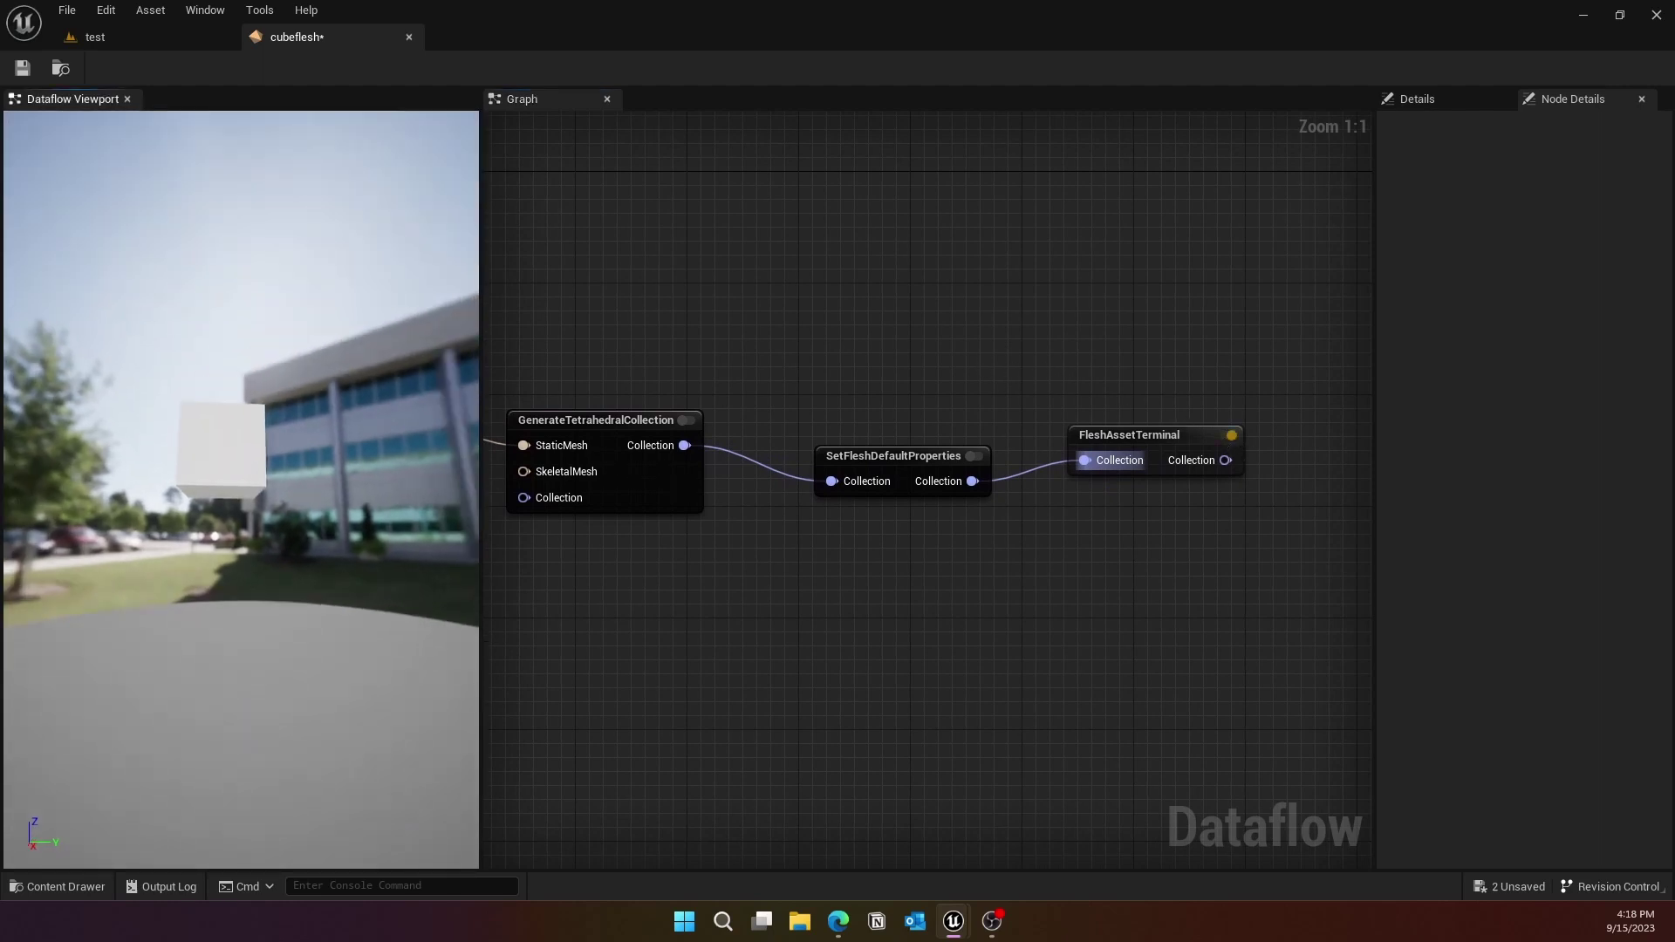
mouse_move(241, 449)
right_down()
mouse_move(225, 532)
mouse_move(262, 400)
mouse_move(269, 456)
right_up()
key(s)
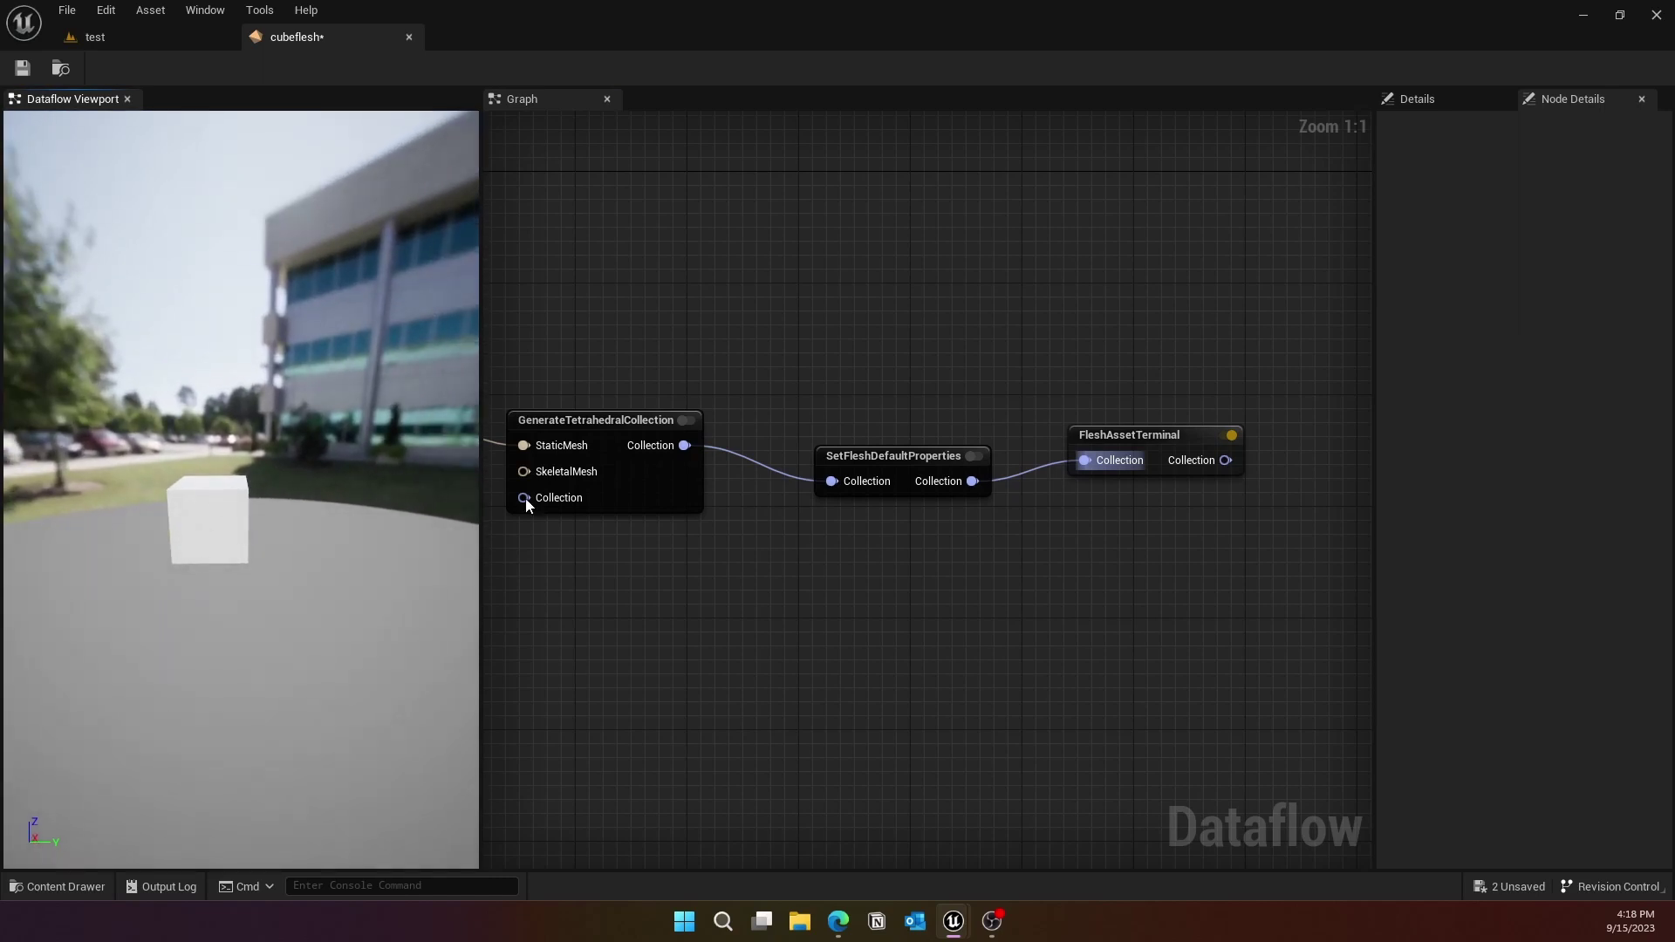
click(23, 68)
Step: Set Num Cells of the GenerateTetrahedralCollection node to 11 and save the flesh asset
right_drag(887, 340, 931, 337)
click(662, 424)
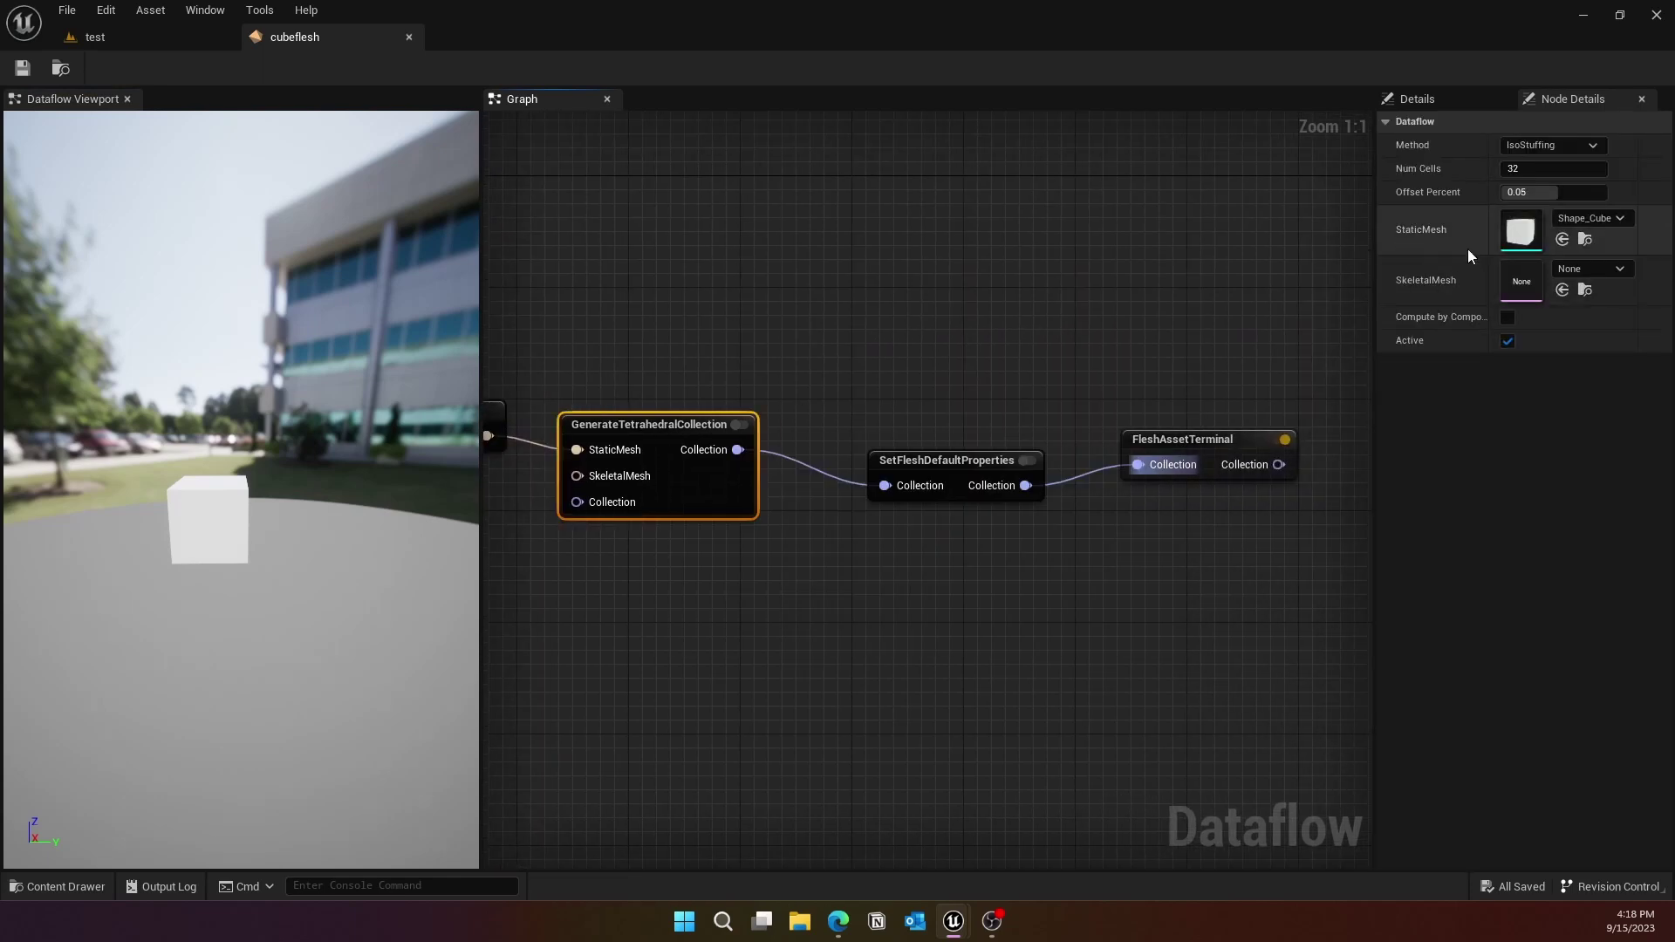
click(1546, 169)
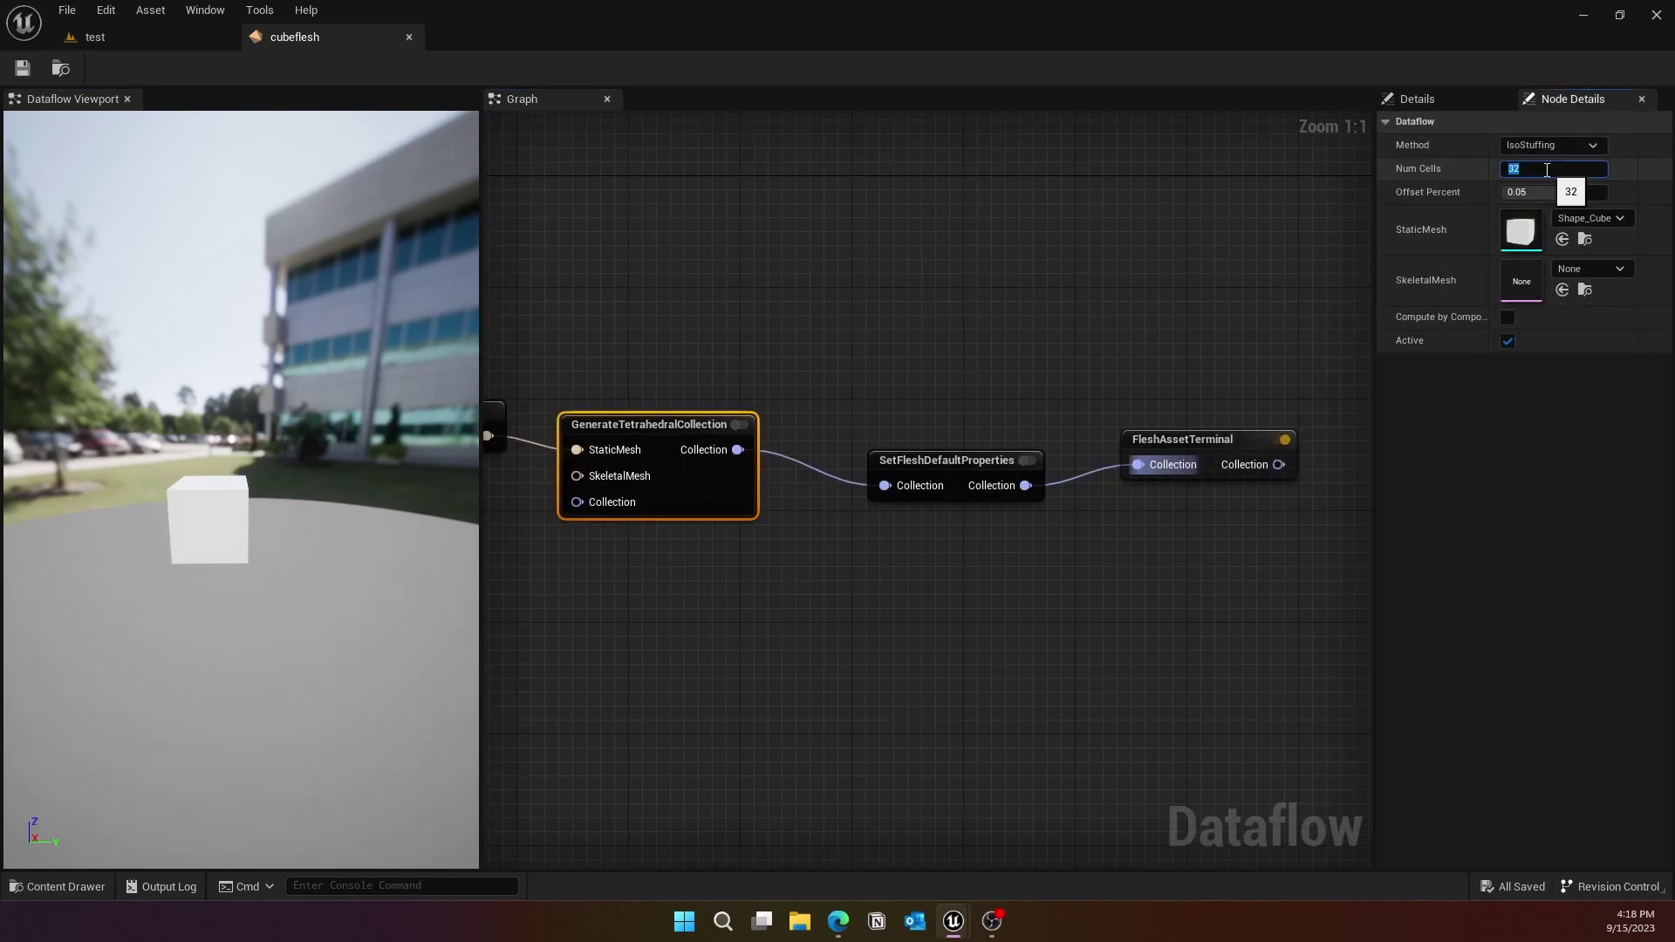
text(11)
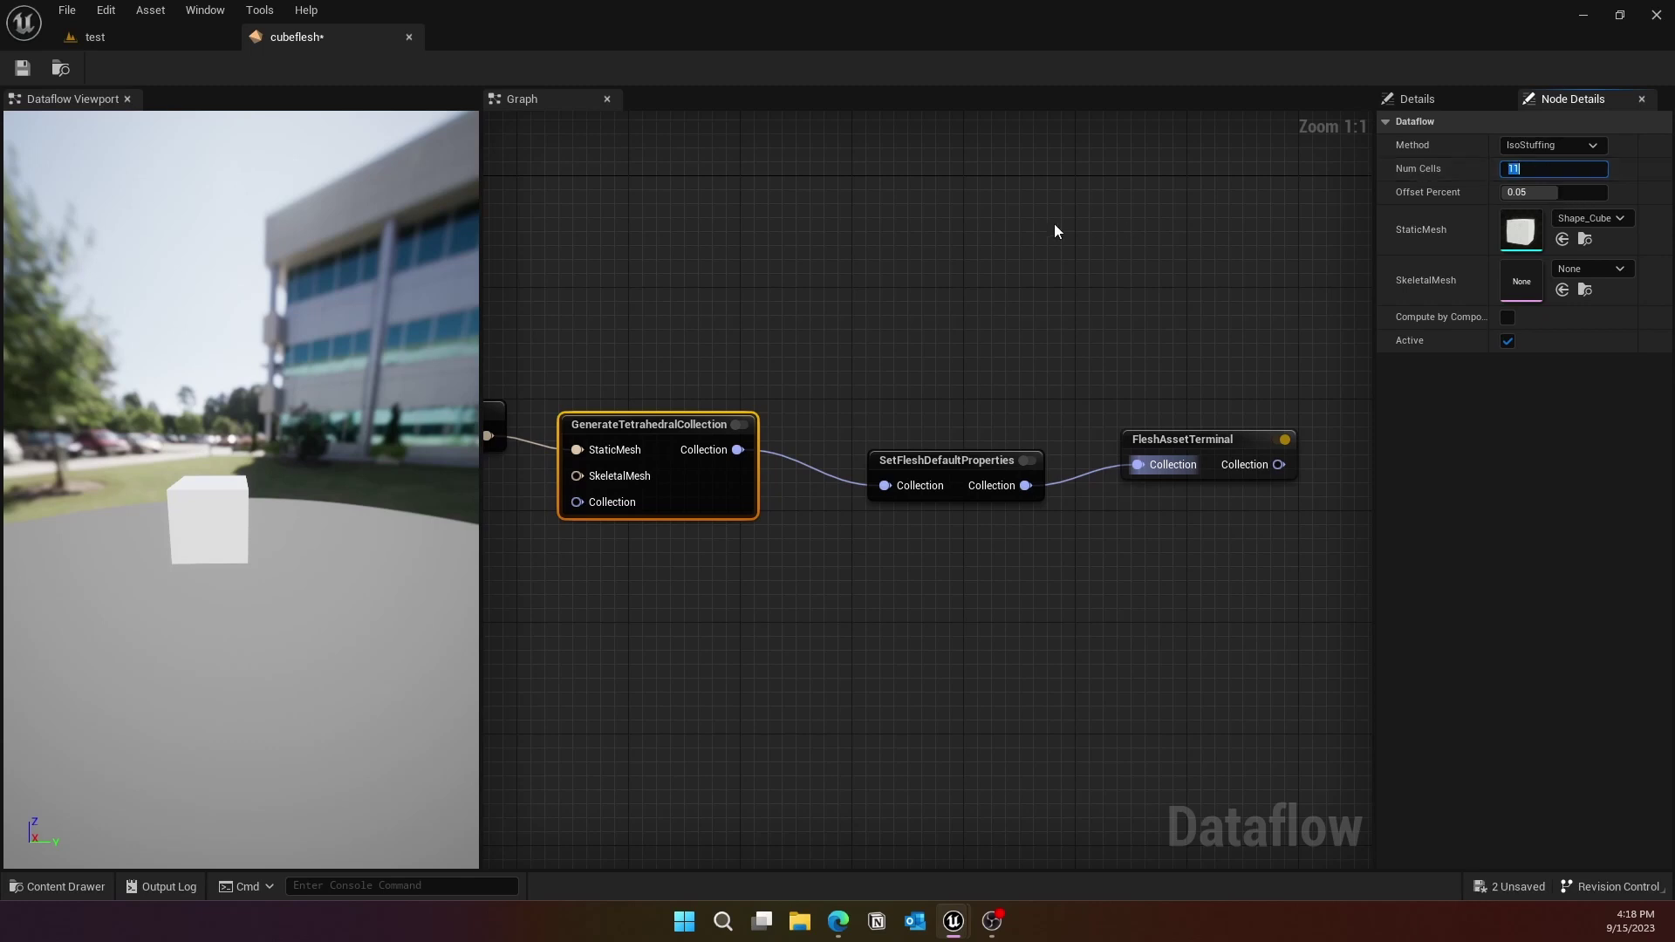
click(998, 236)
click(1224, 445)
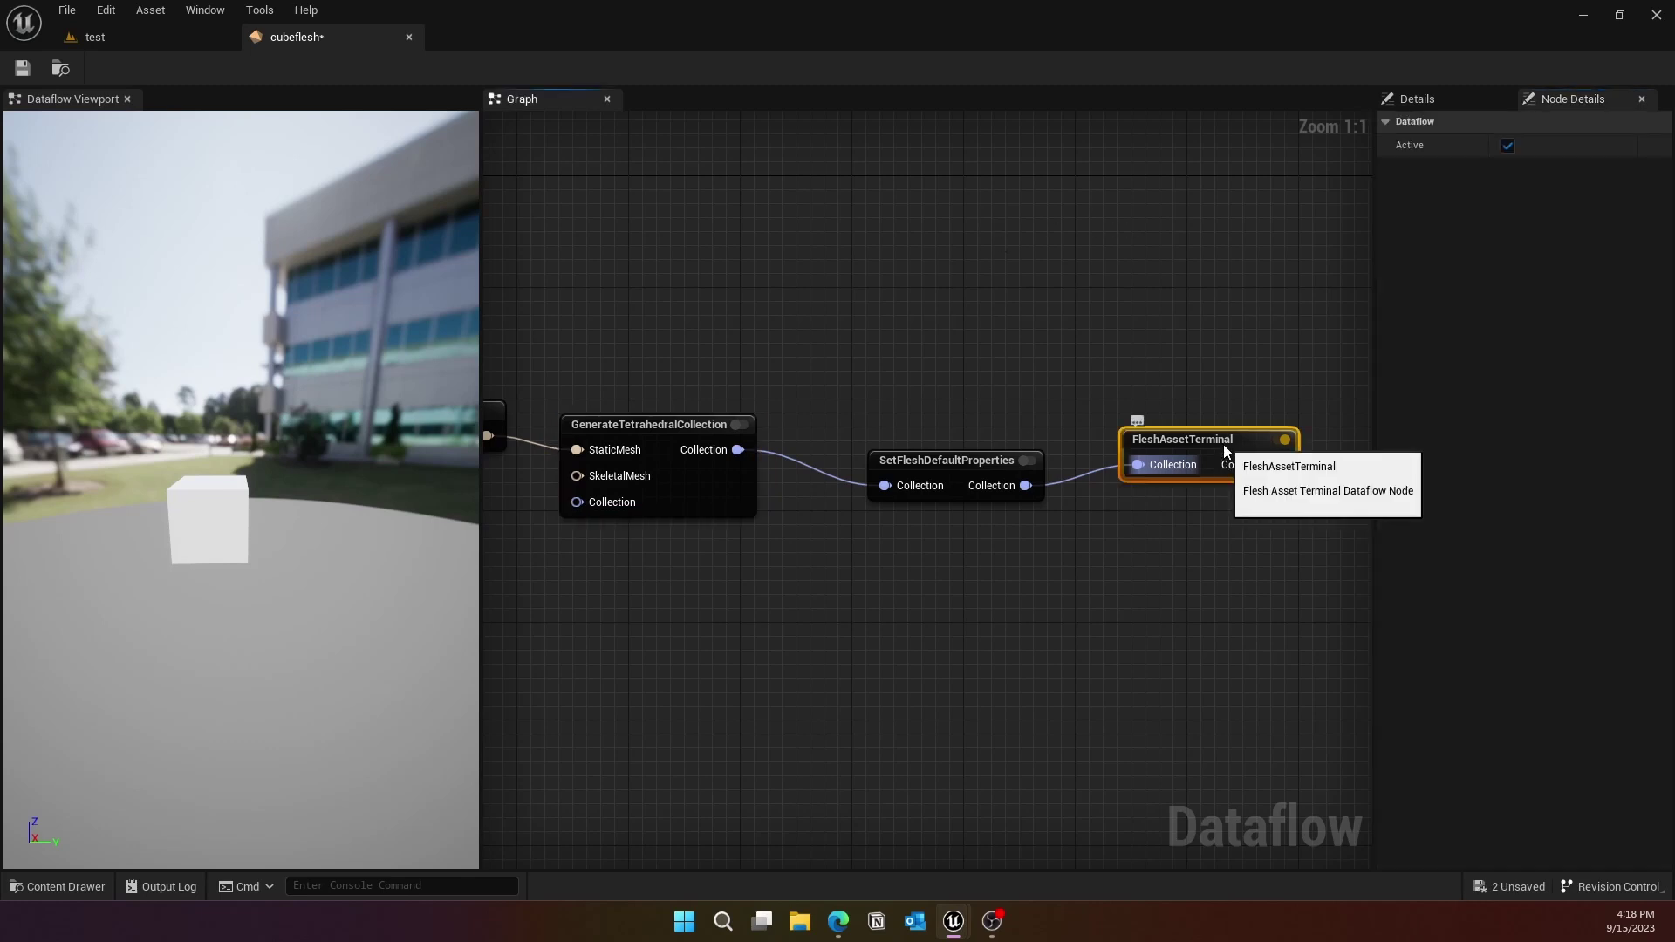
click(23, 69)
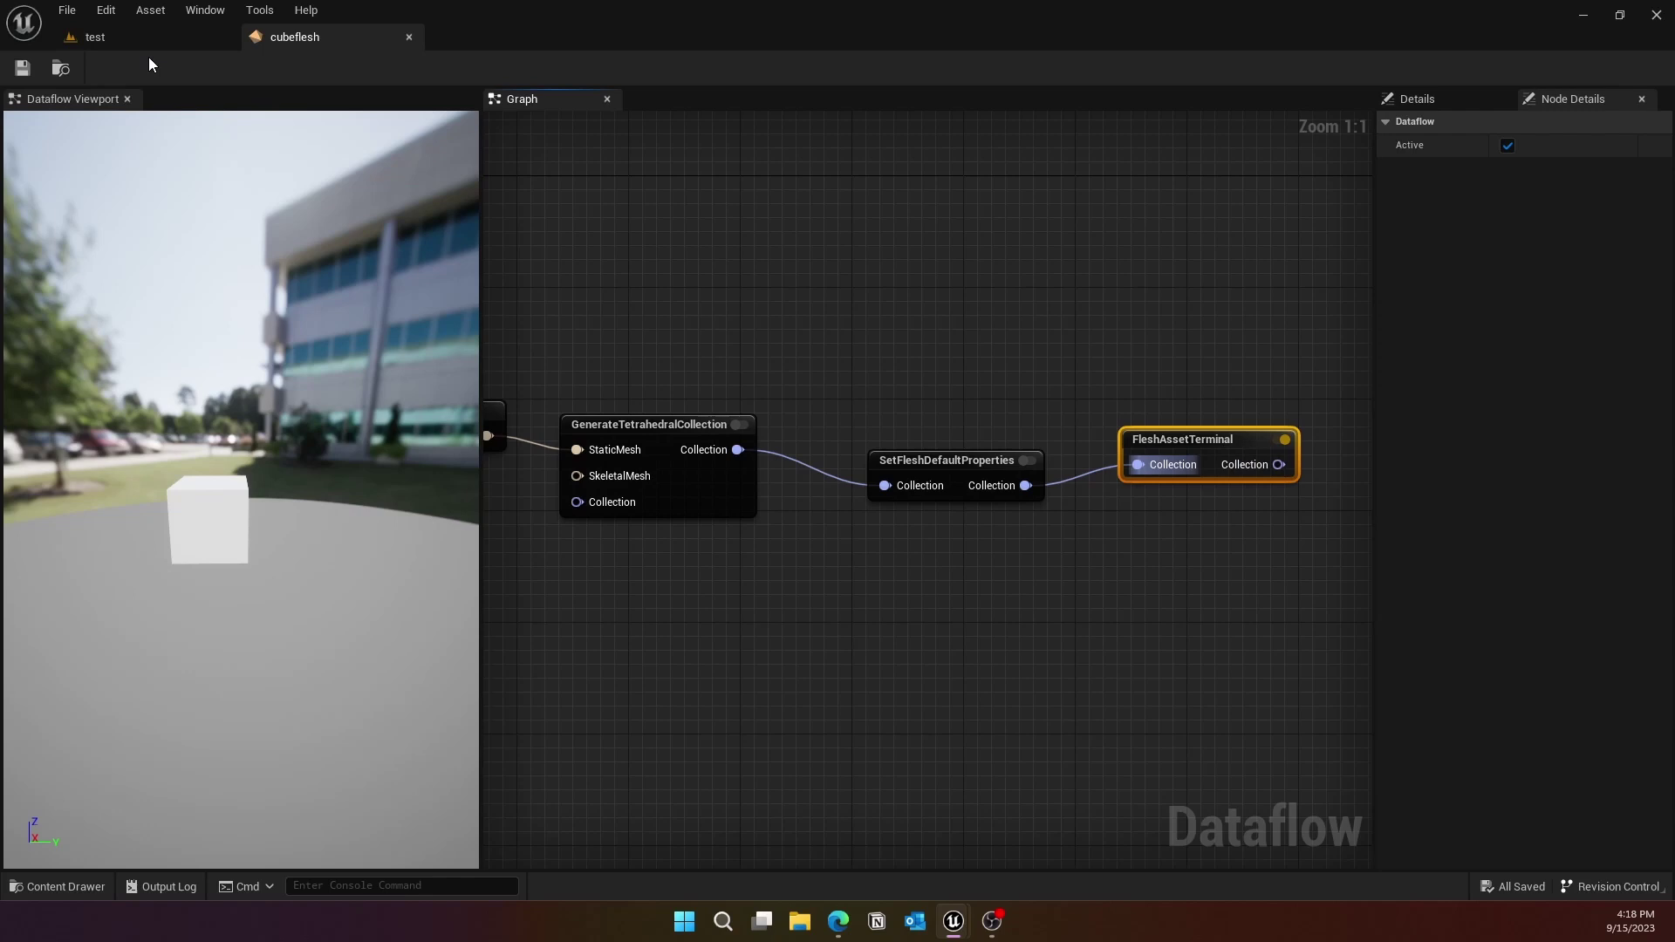
Step: Widen the graph area and review the full node chain and the GenerateTetrahedralCollection settings
right_drag(796, 290, 755, 299)
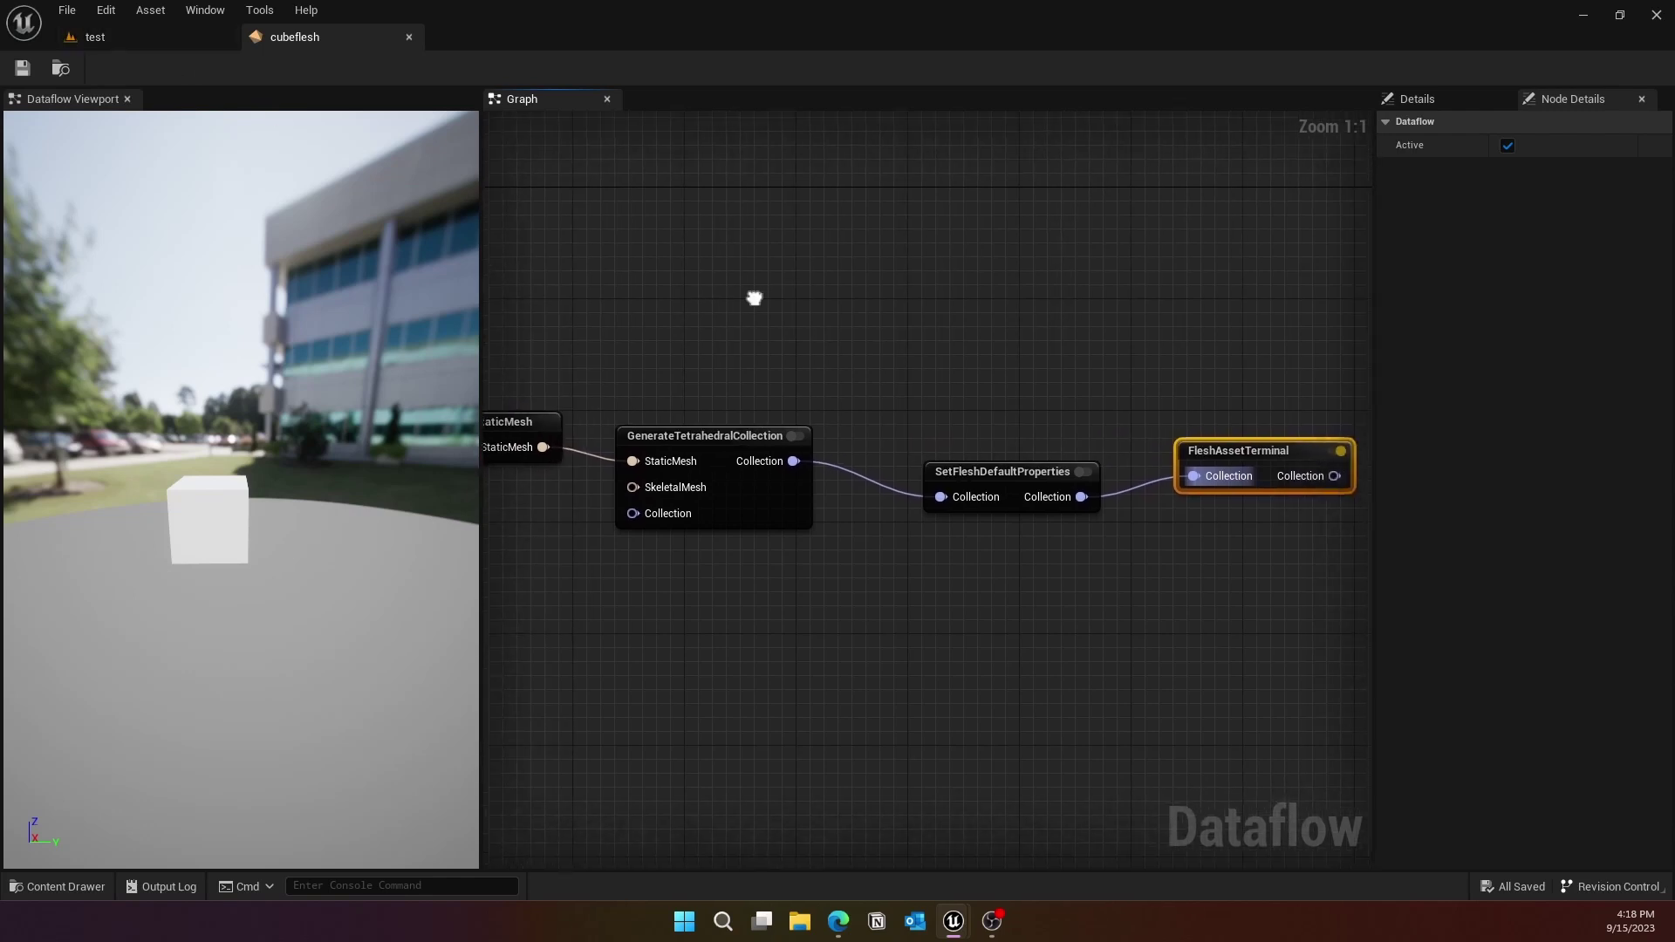
drag(1373, 371, 1456, 370)
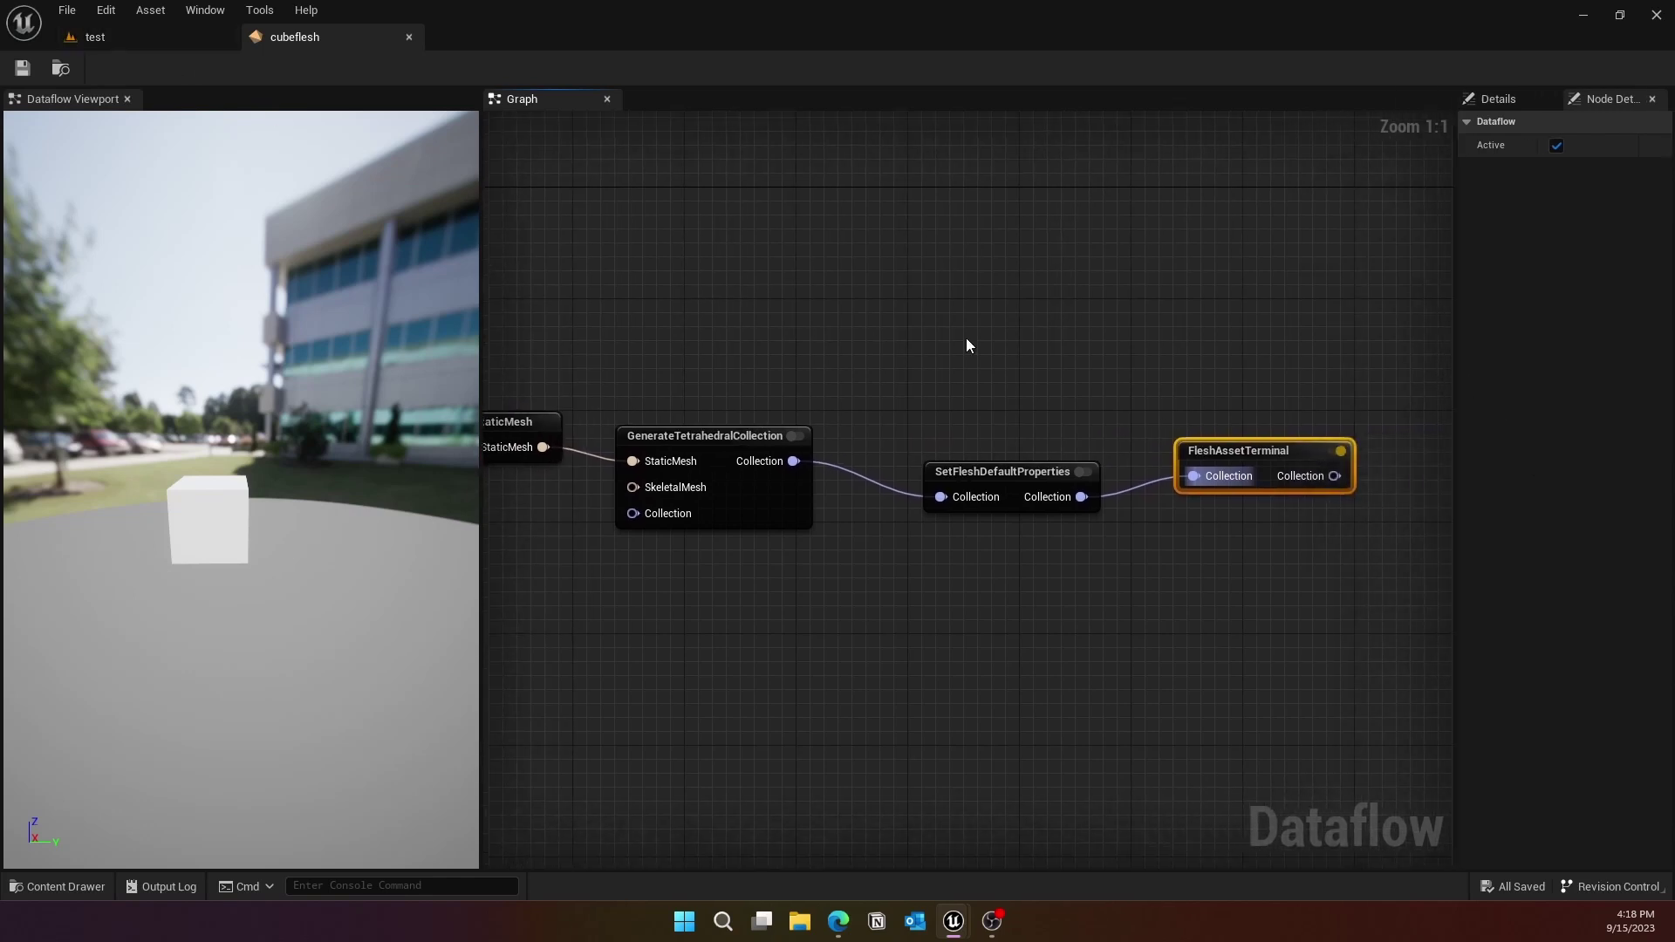
right_drag(818, 343, 887, 337)
click(790, 436)
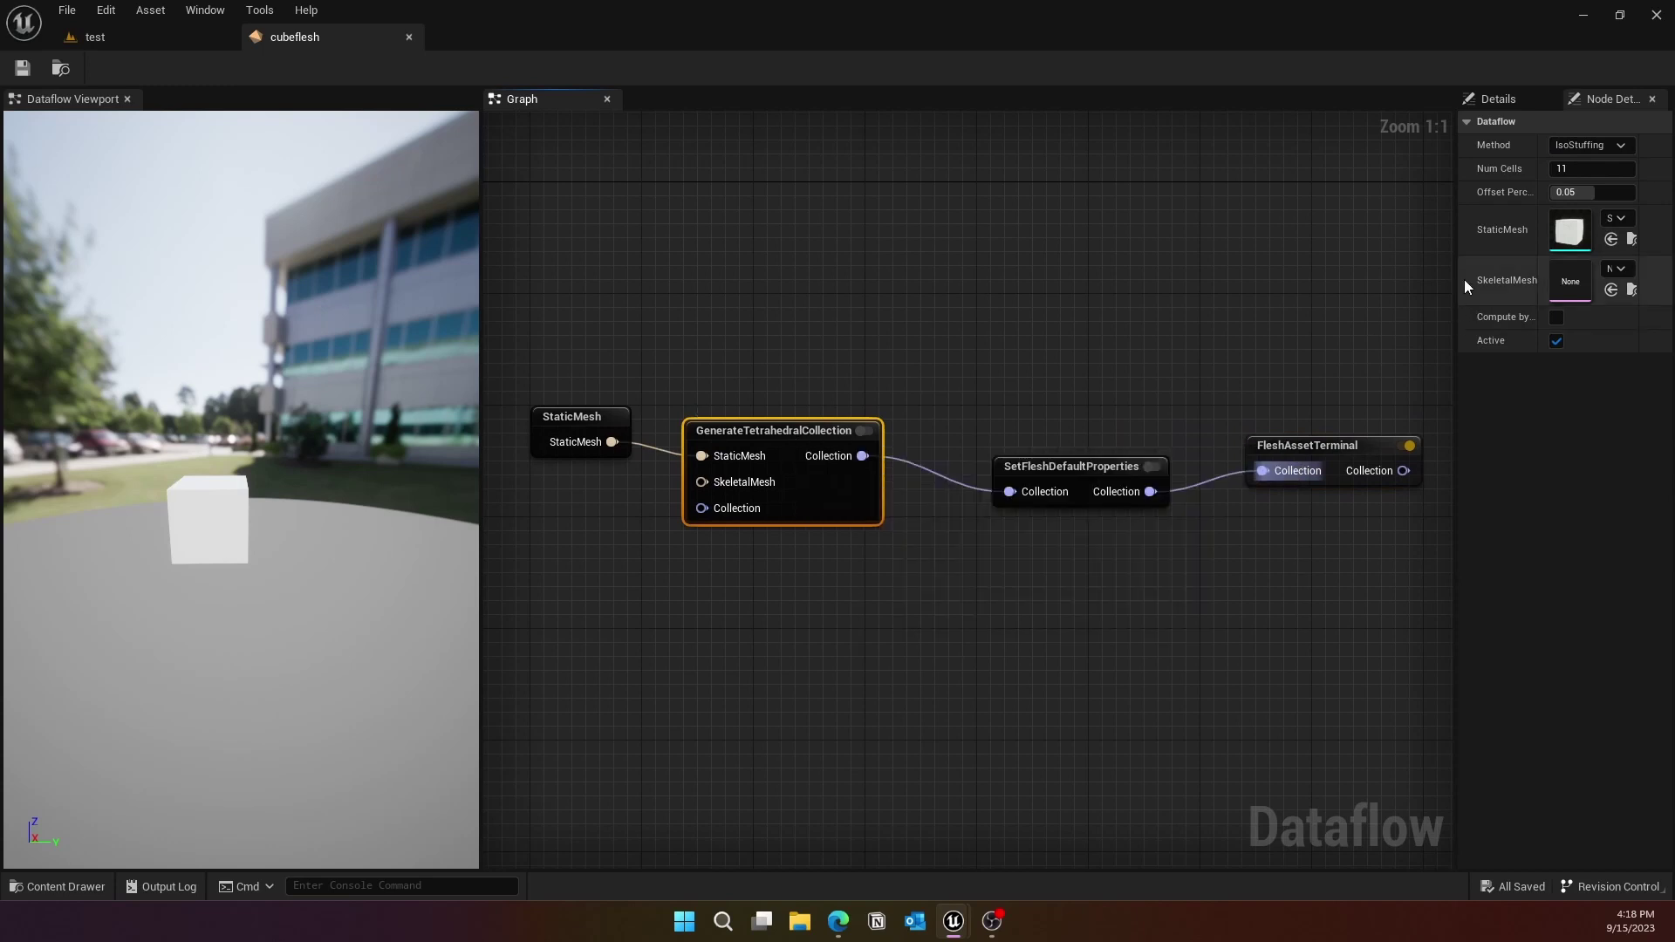
Step: Place the cubeflesh asset from the chaos2 folder on the floor of the test level, beside the fish
click(122, 39)
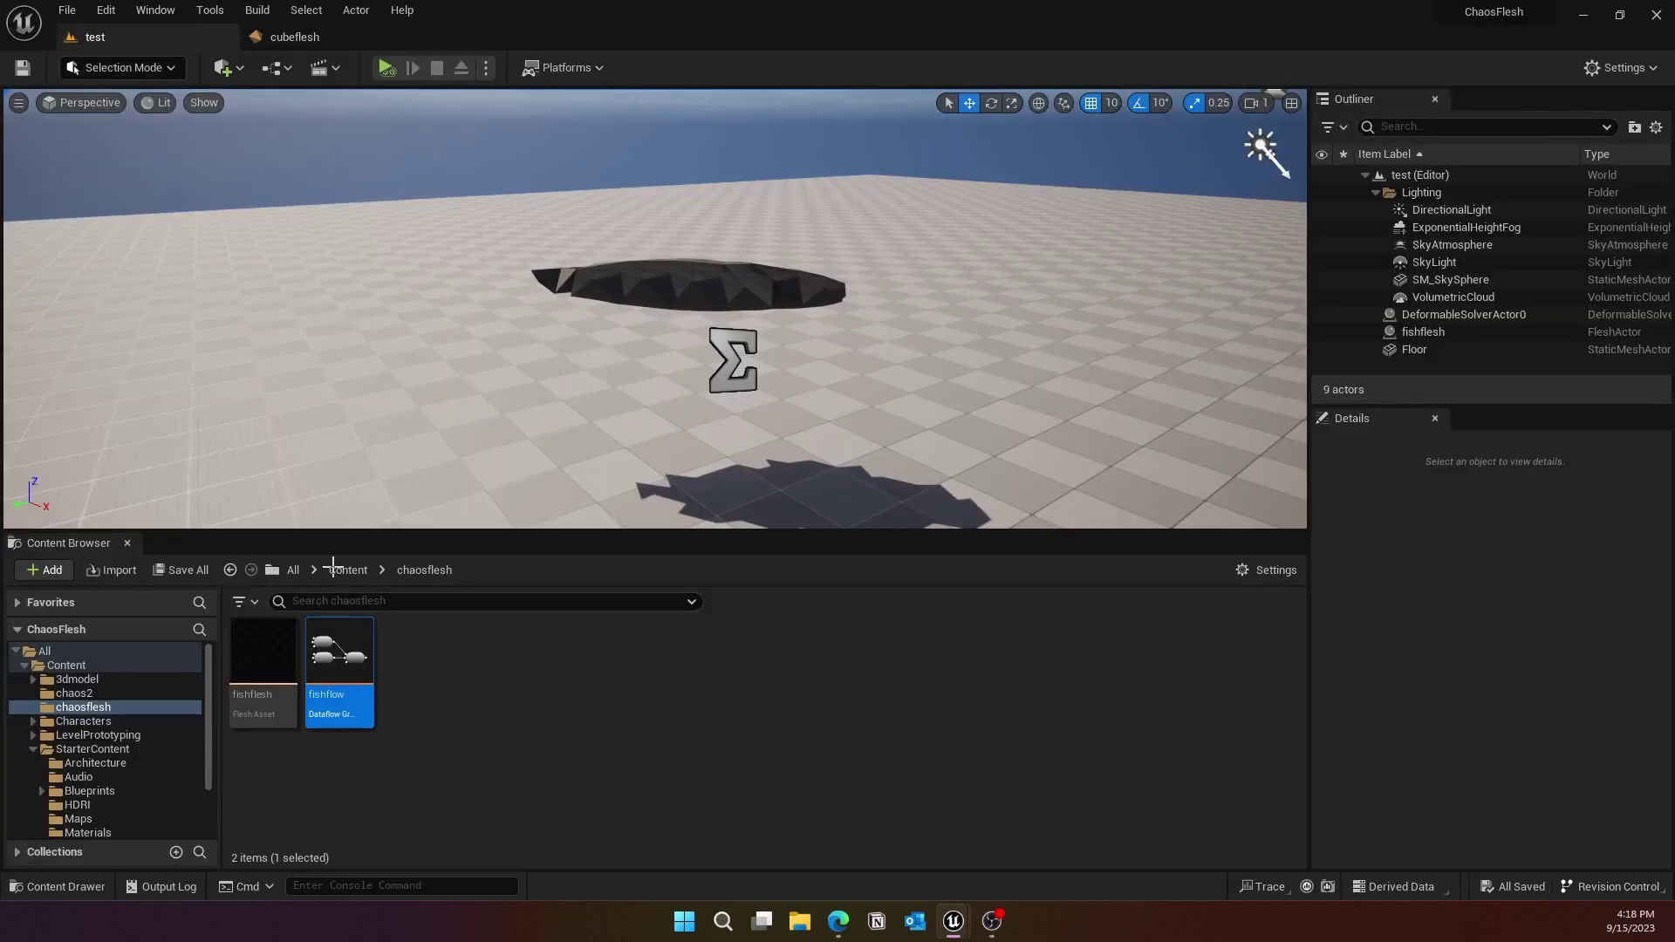
click(85, 695)
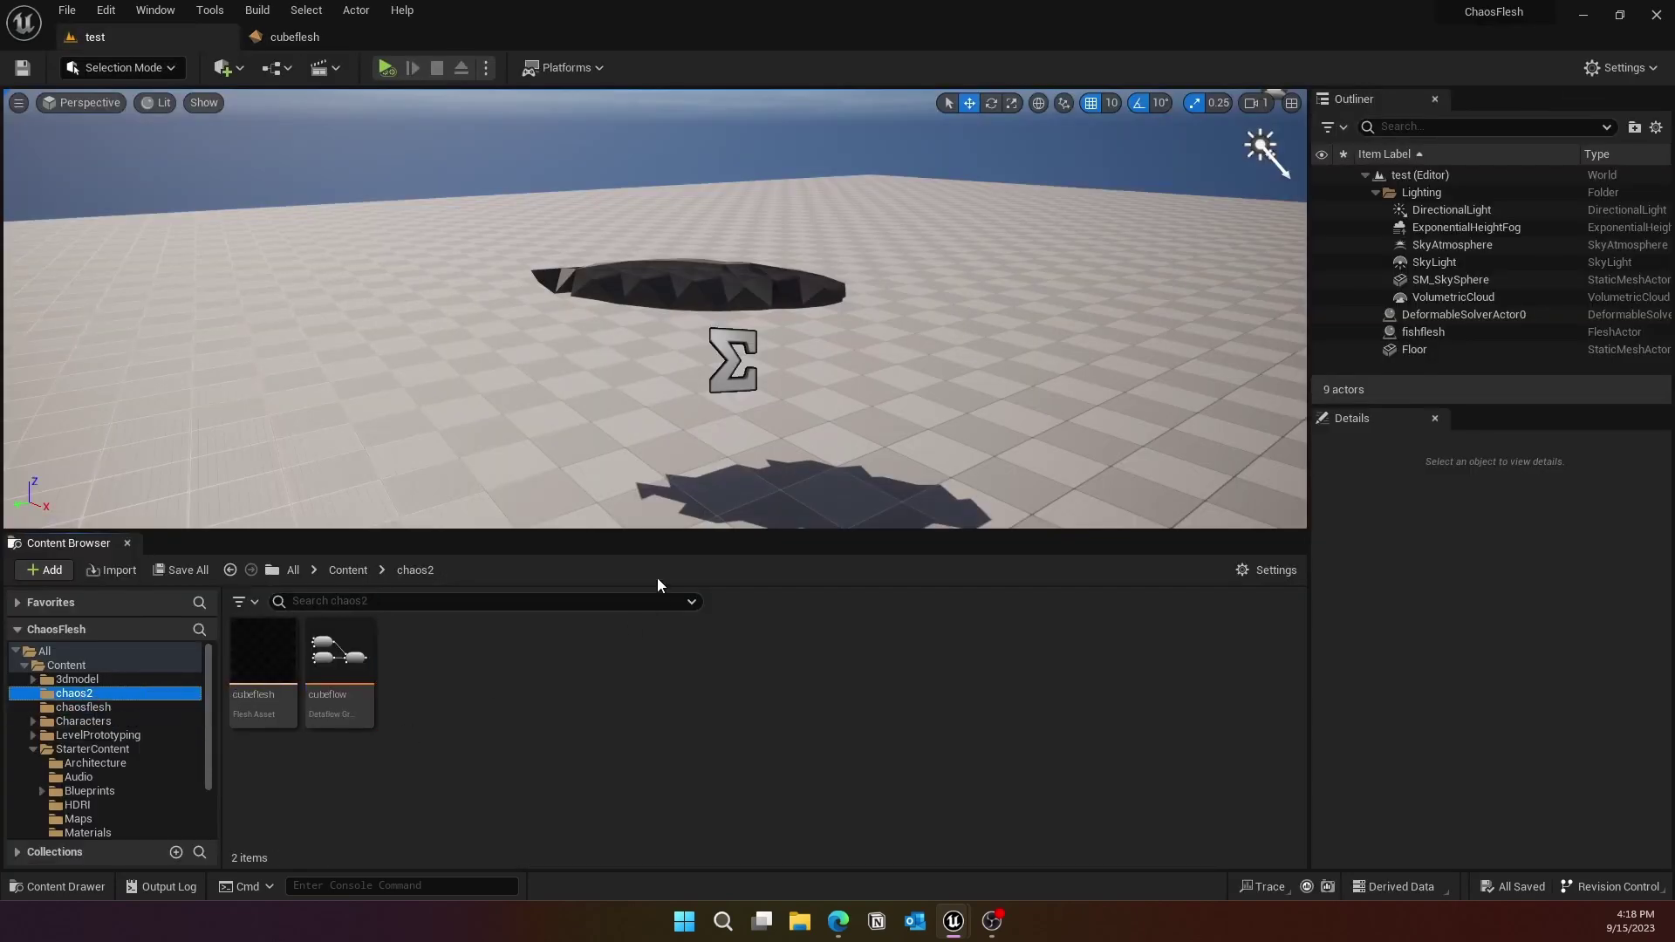
drag(970, 366, 750, 383)
right_drag(820, 374, 579, 460)
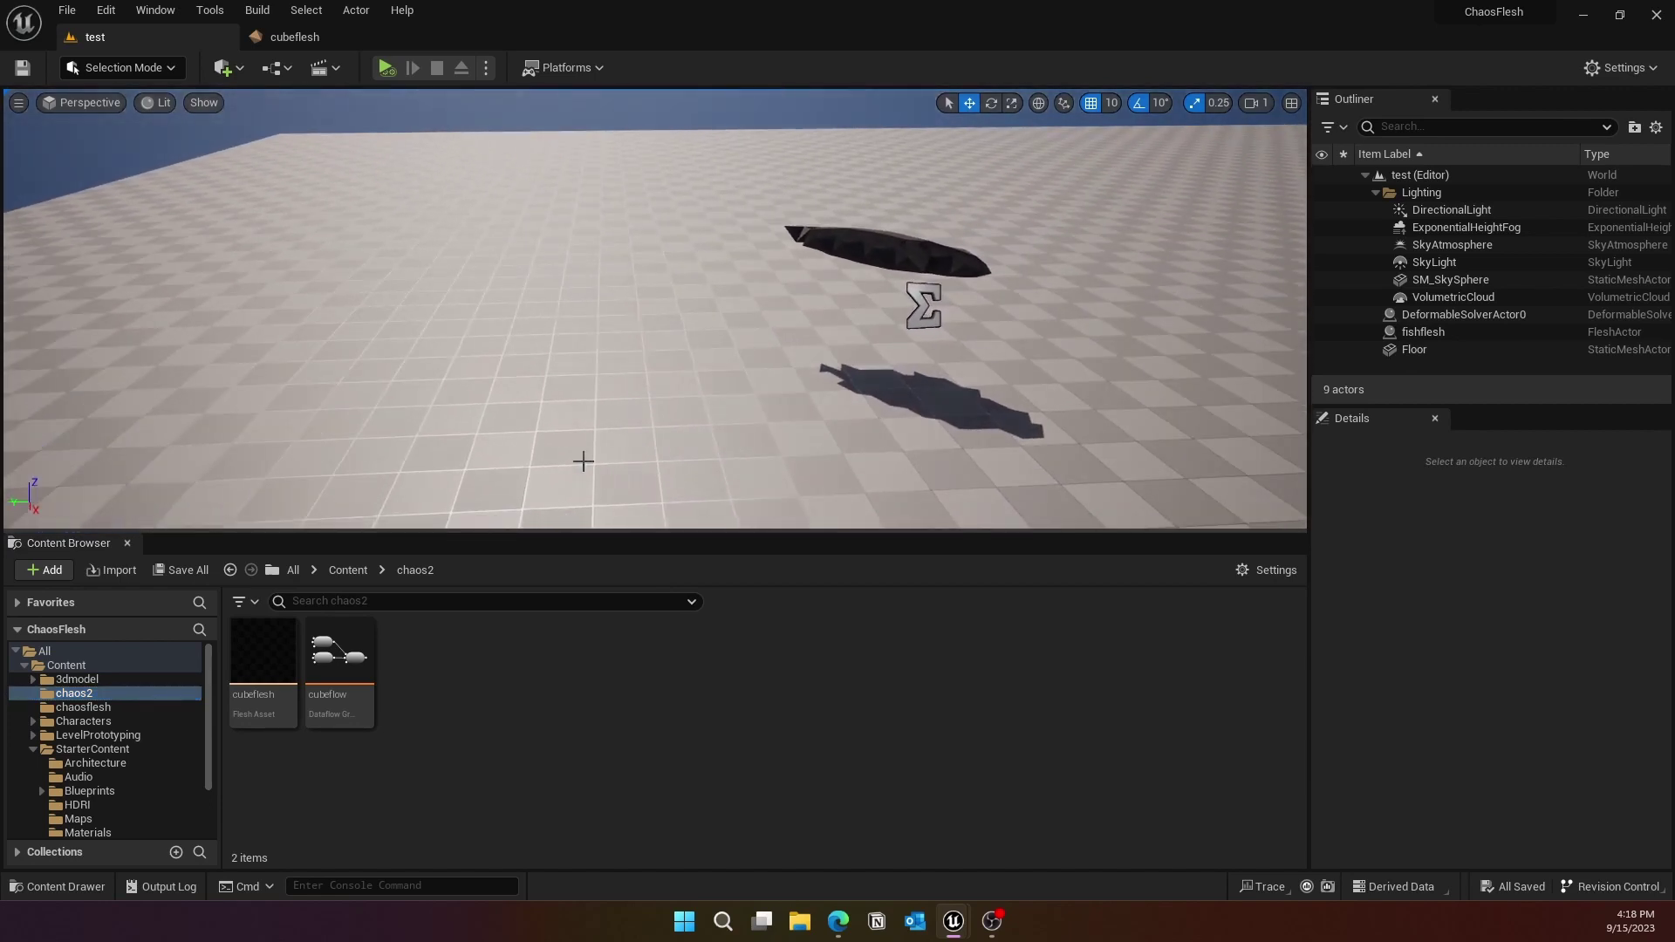
click(241, 716)
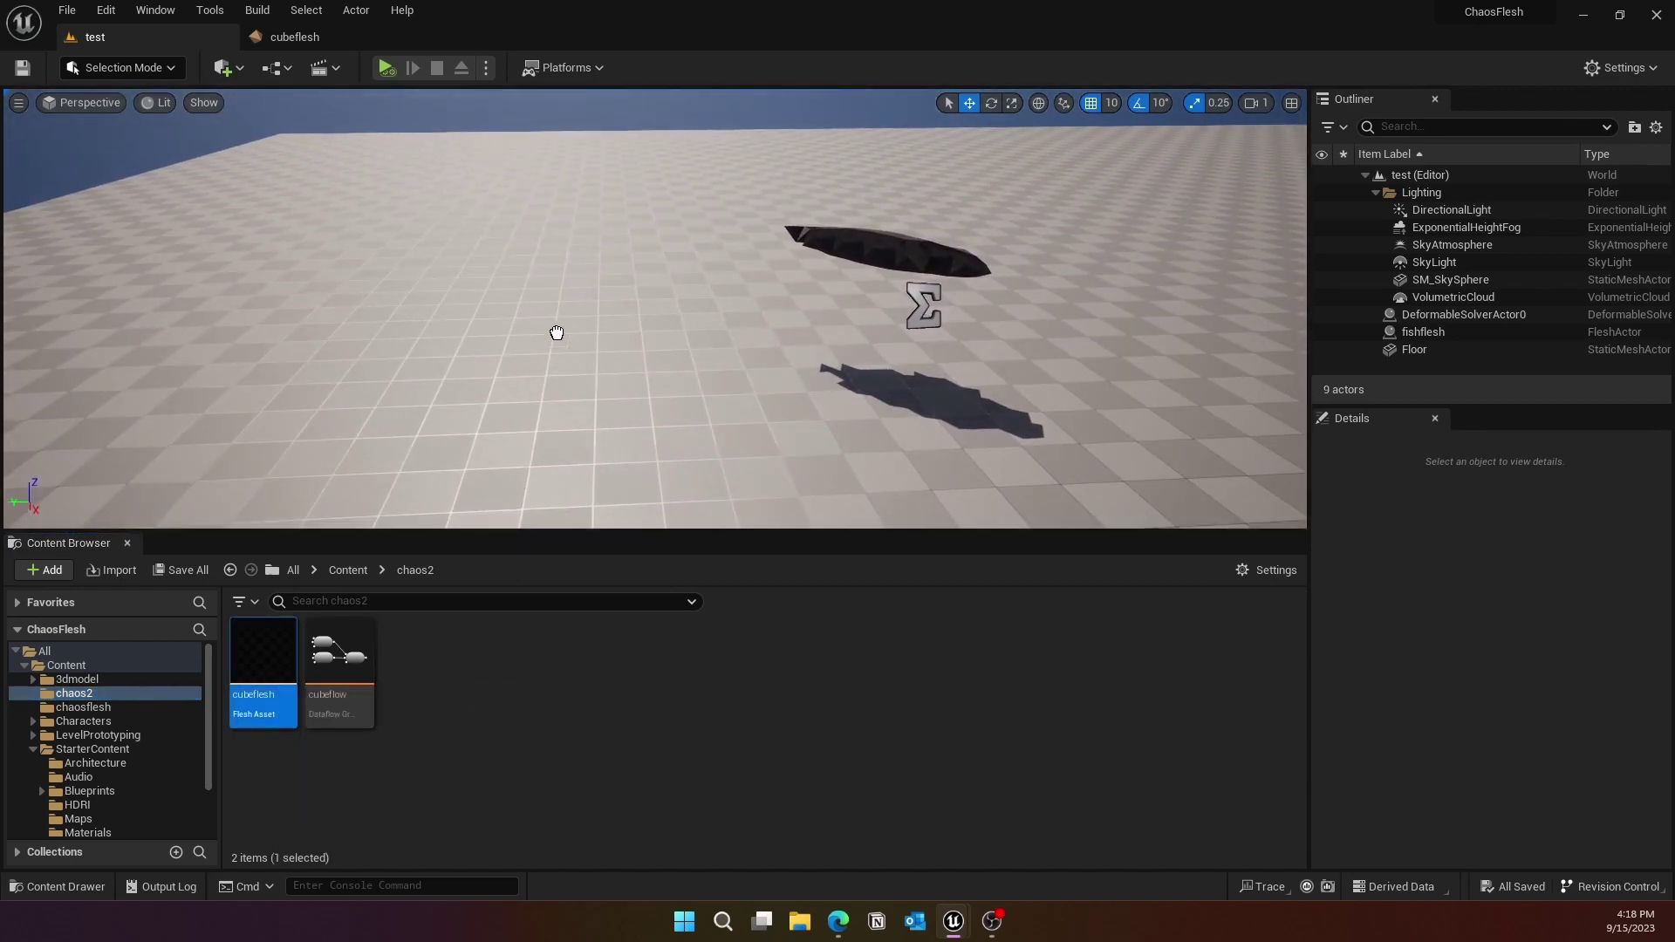
drag(553, 372, 552, 371)
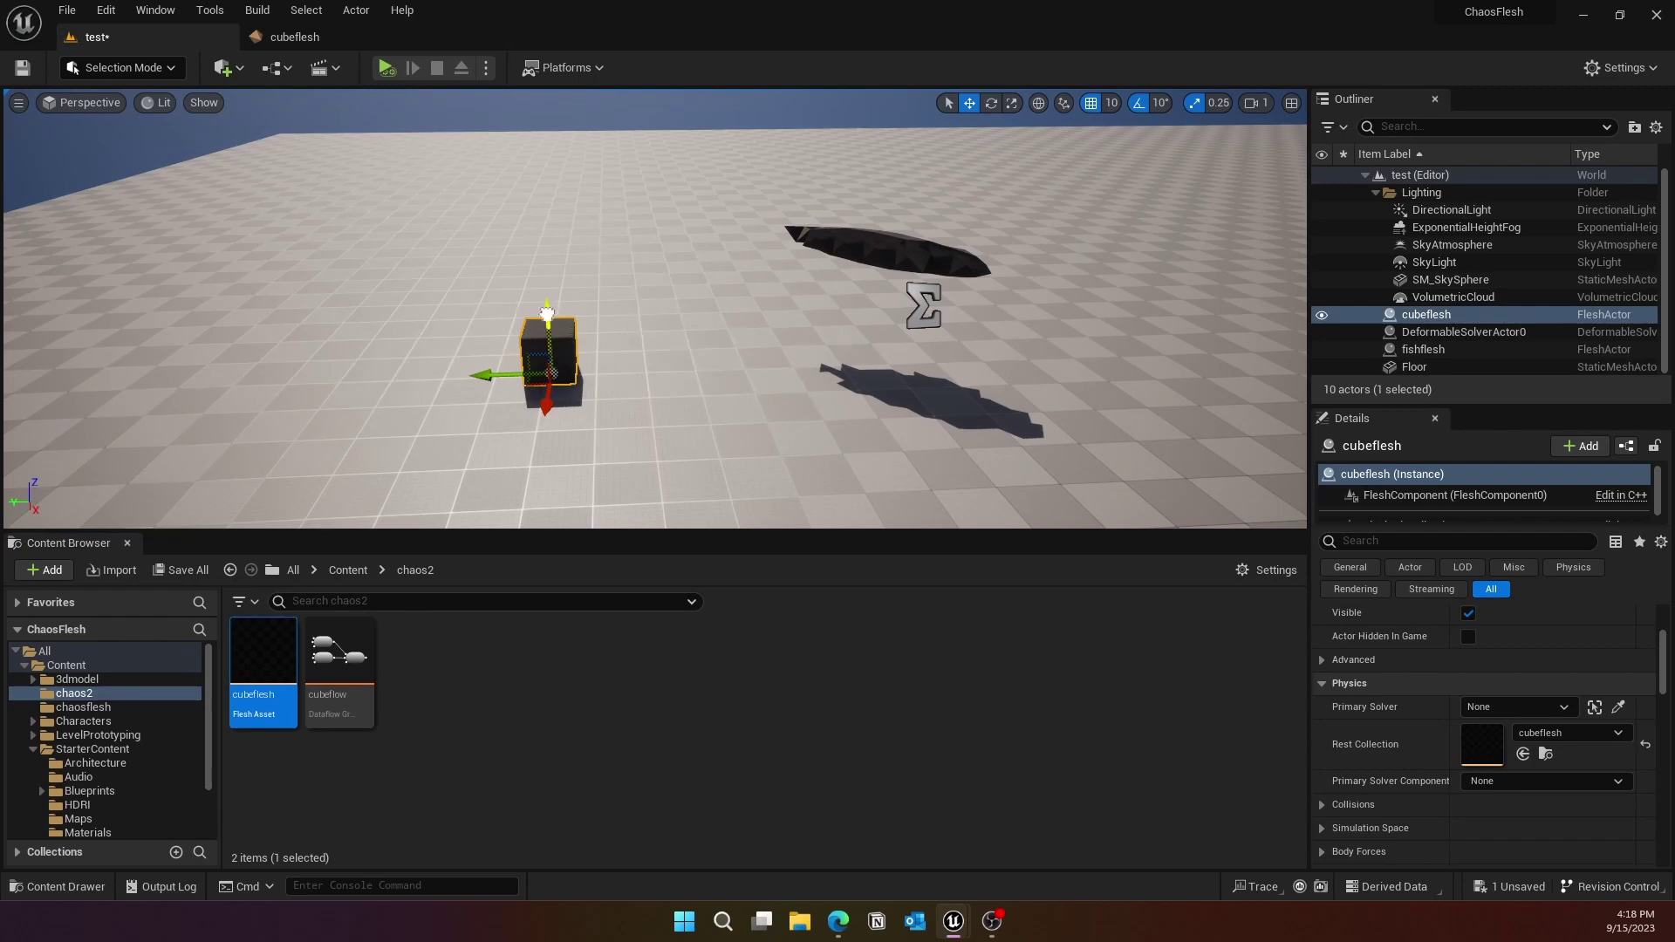
Step: Raise the cubeflesh actor straight up from the floor so that it floats above it
drag(547, 313, 548, 160)
key(f)
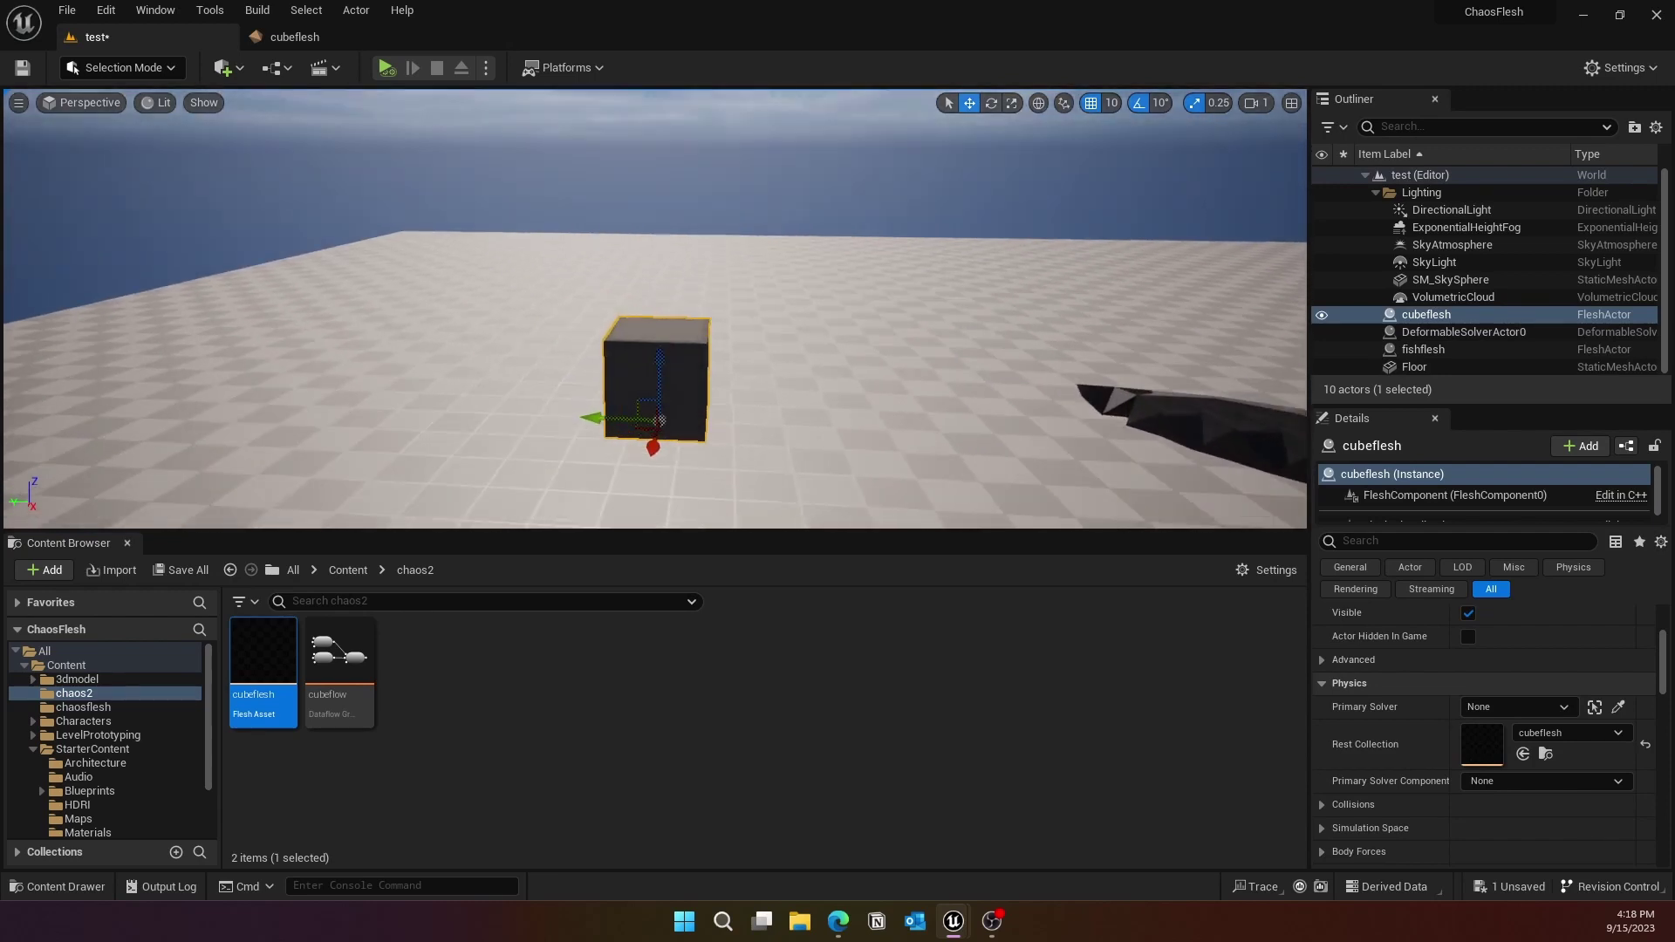
right_drag(654, 308, 628, 354)
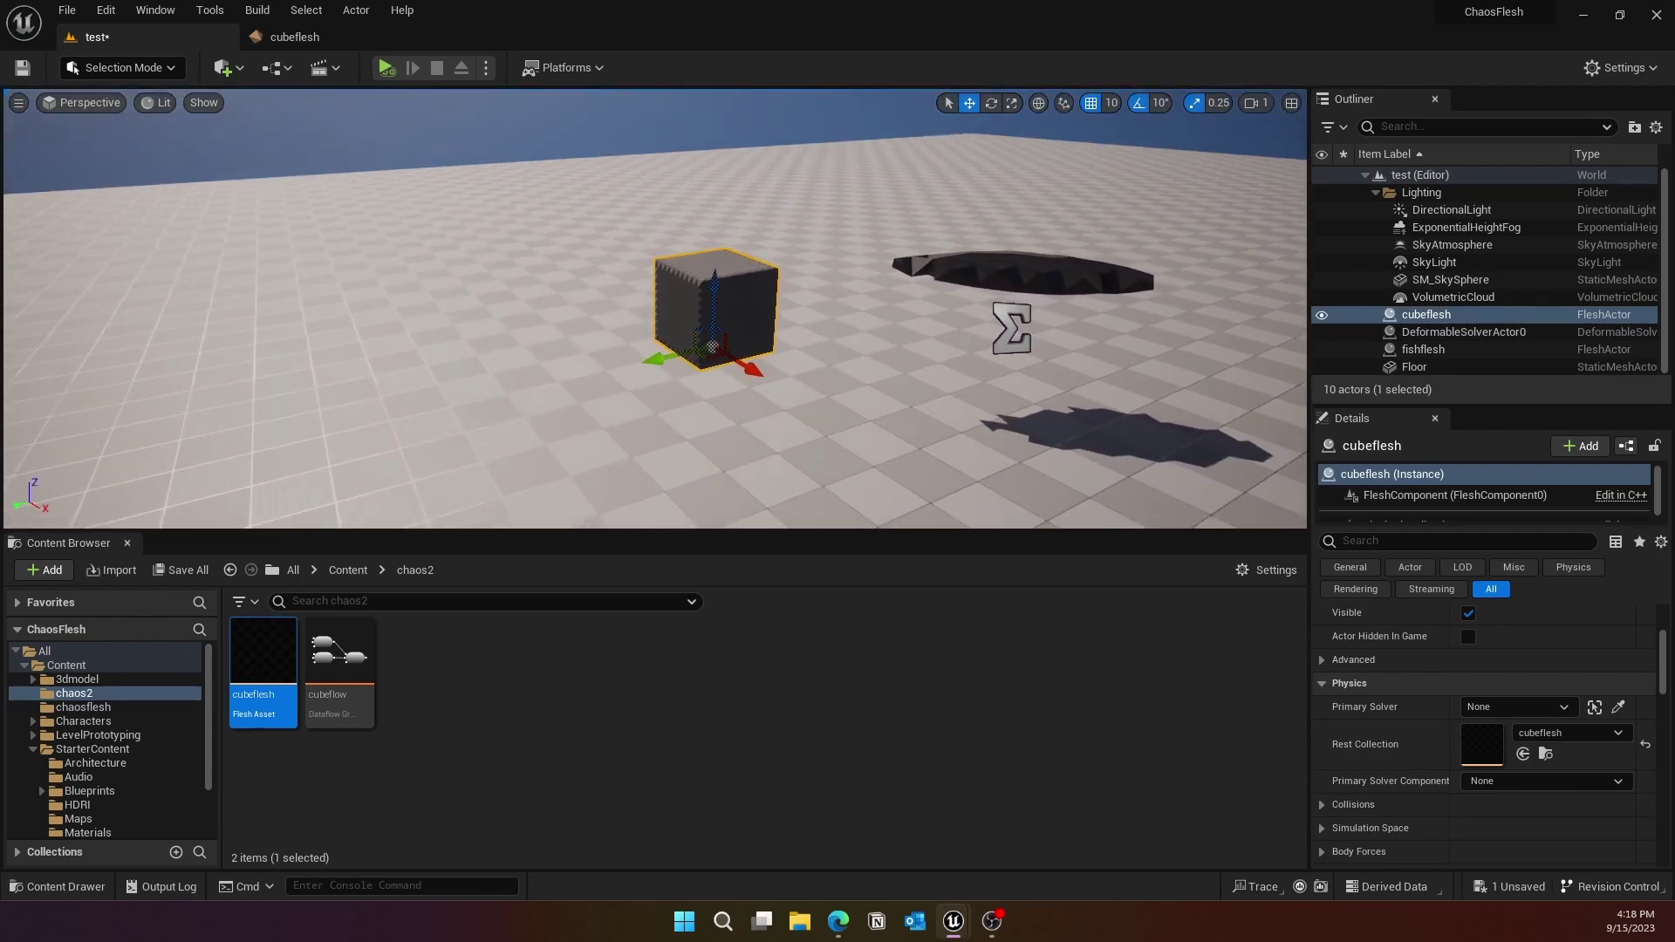
mouse_move(625, 204)
right_down()
mouse_move(584, 199)
mouse_move(625, 204)
right_up()
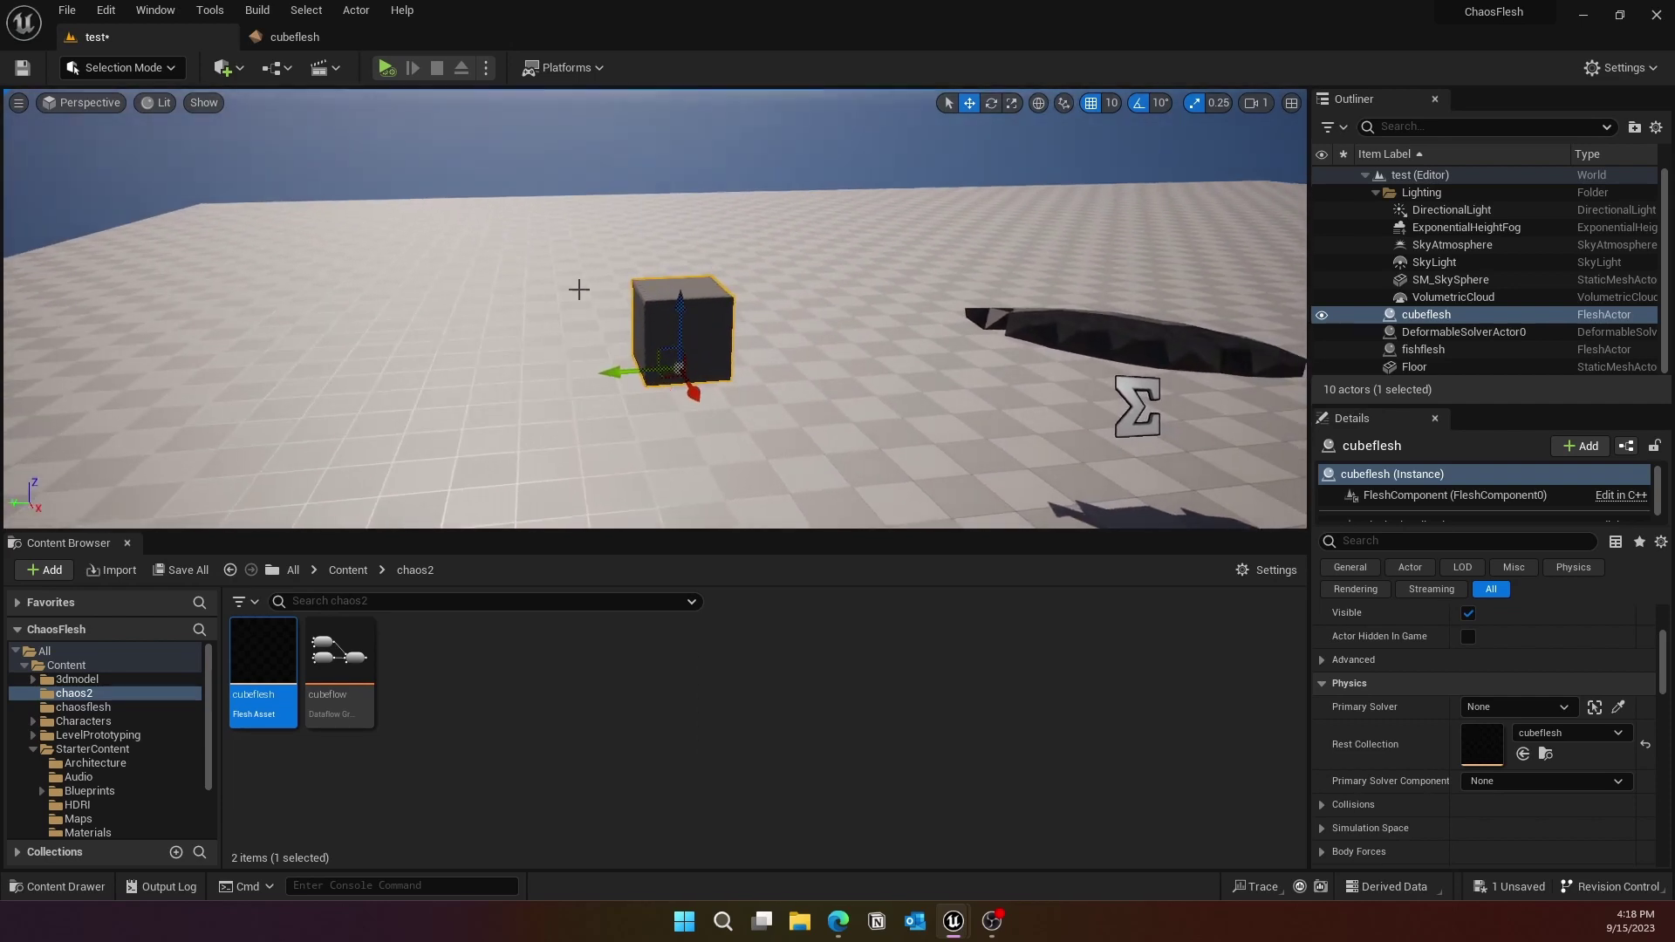
Step: Add a second Deformable Solver Actor to the test level for the cube
click(243, 71)
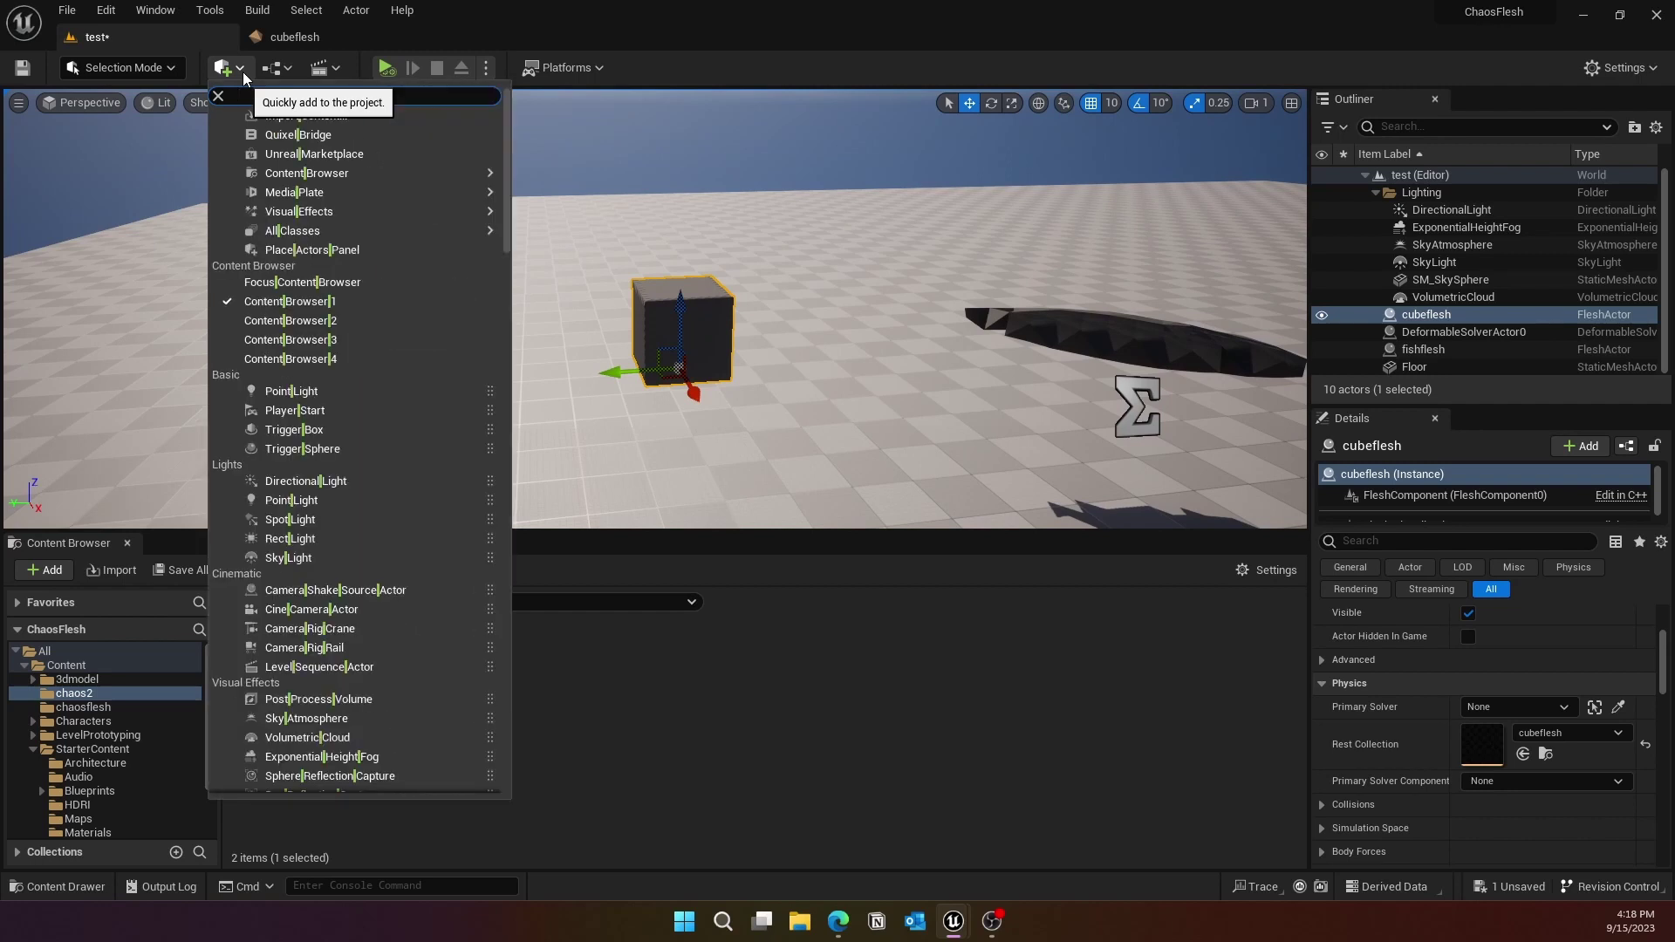
text(def)
text(for)
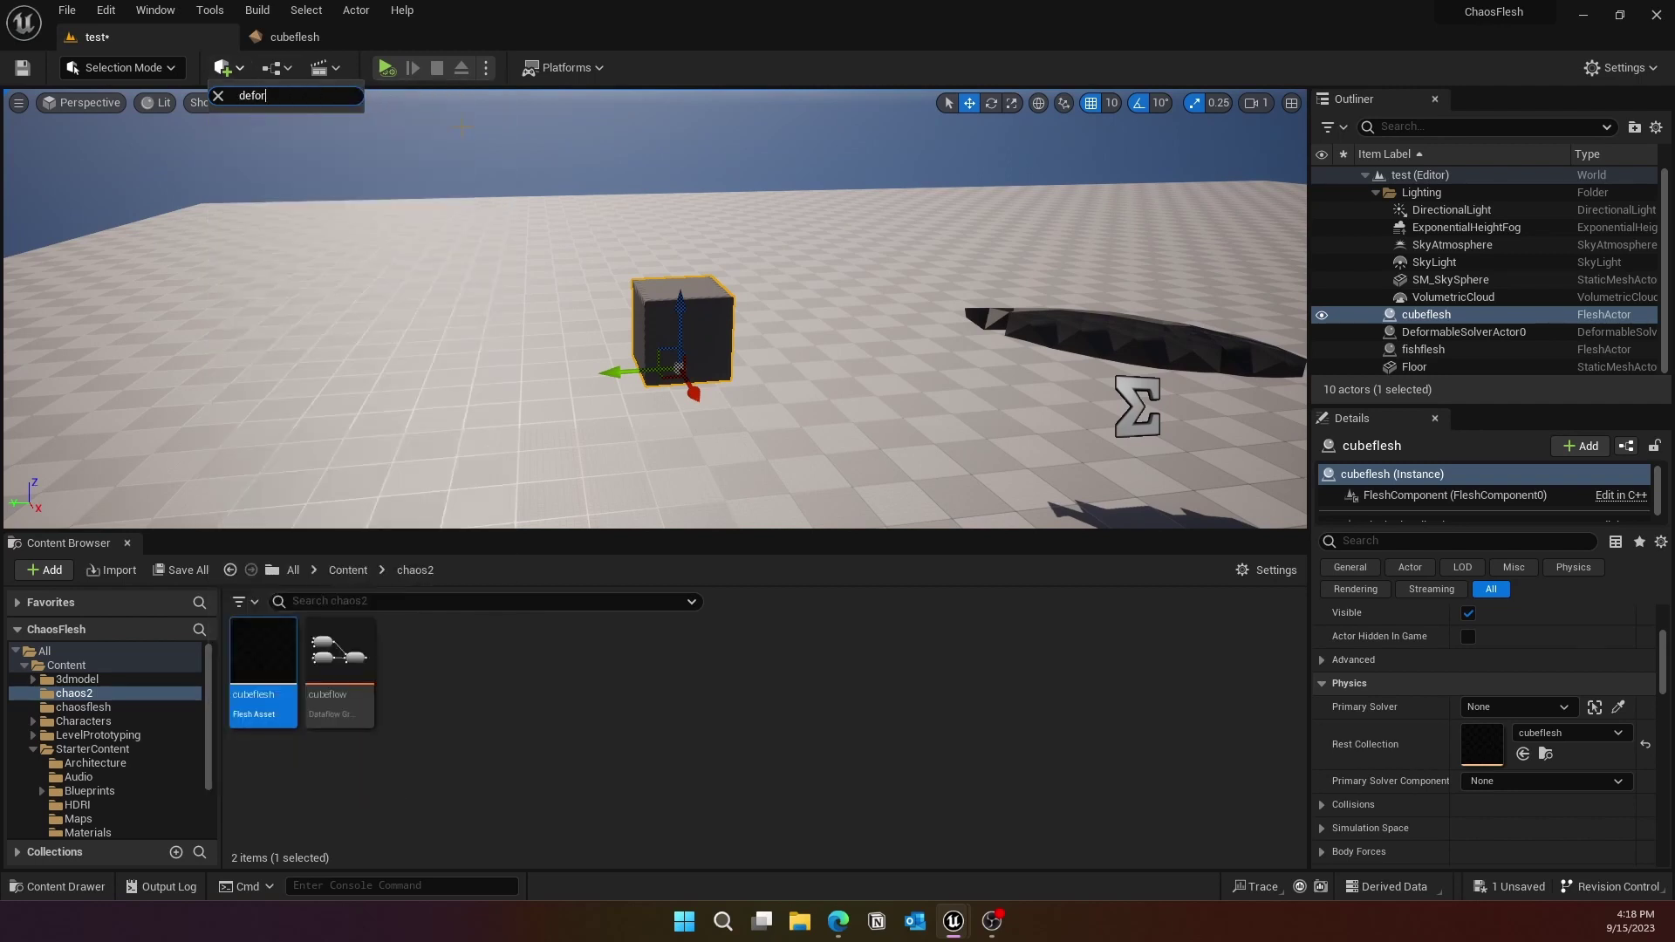
key(BackSpace)
text(s)
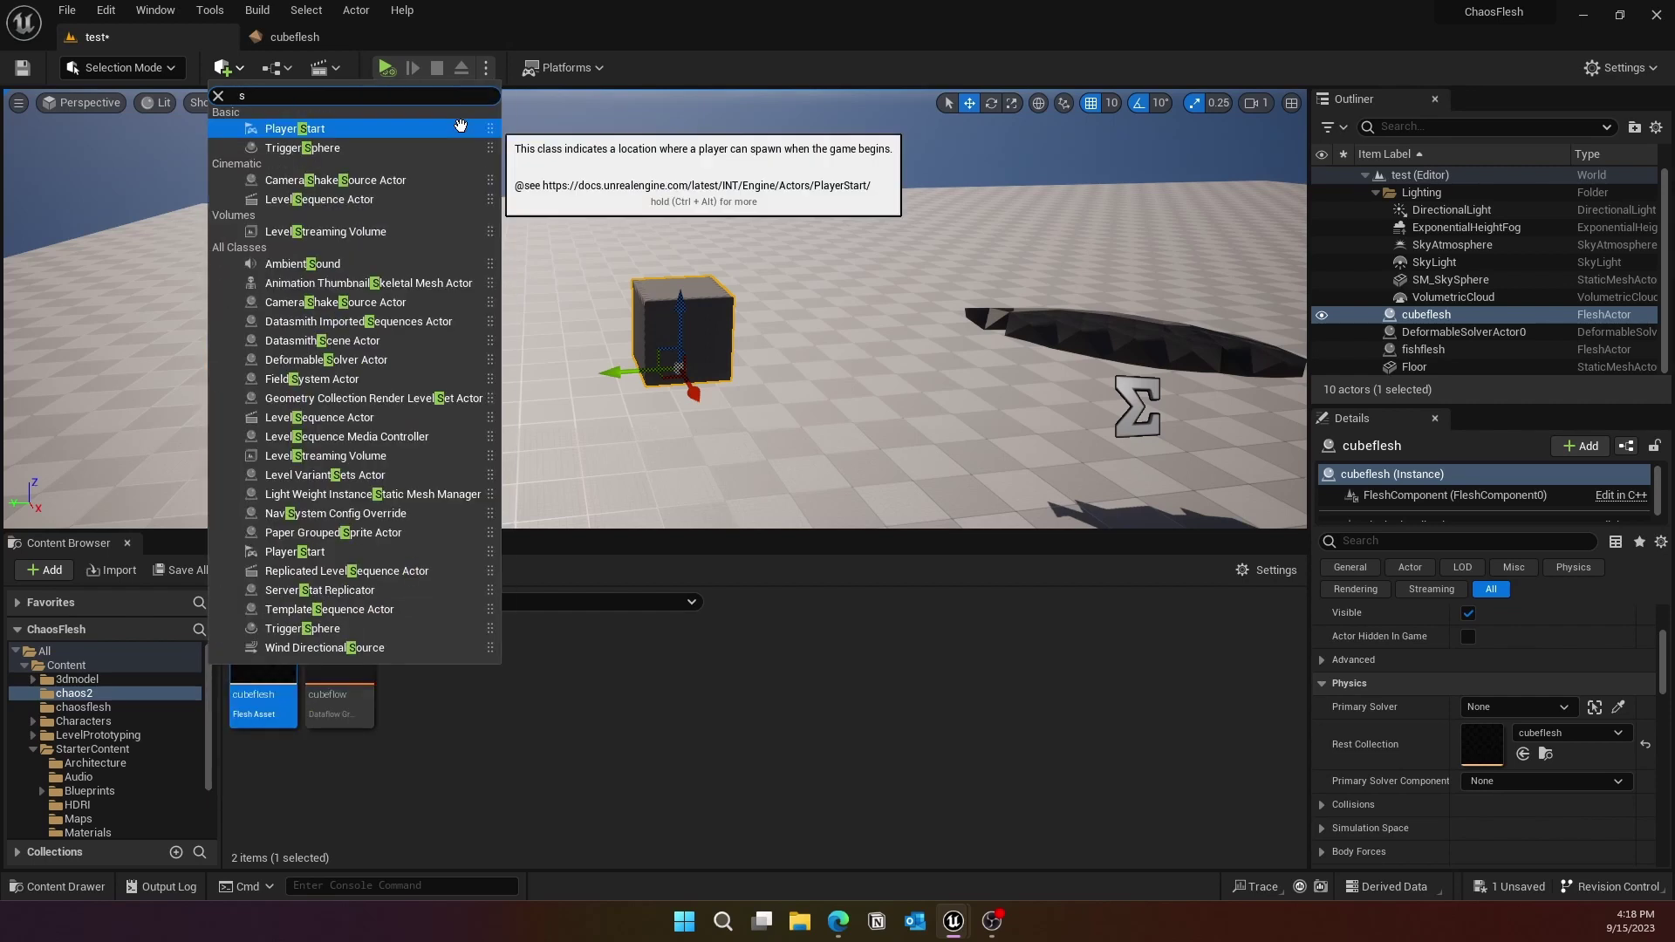
text(olver)
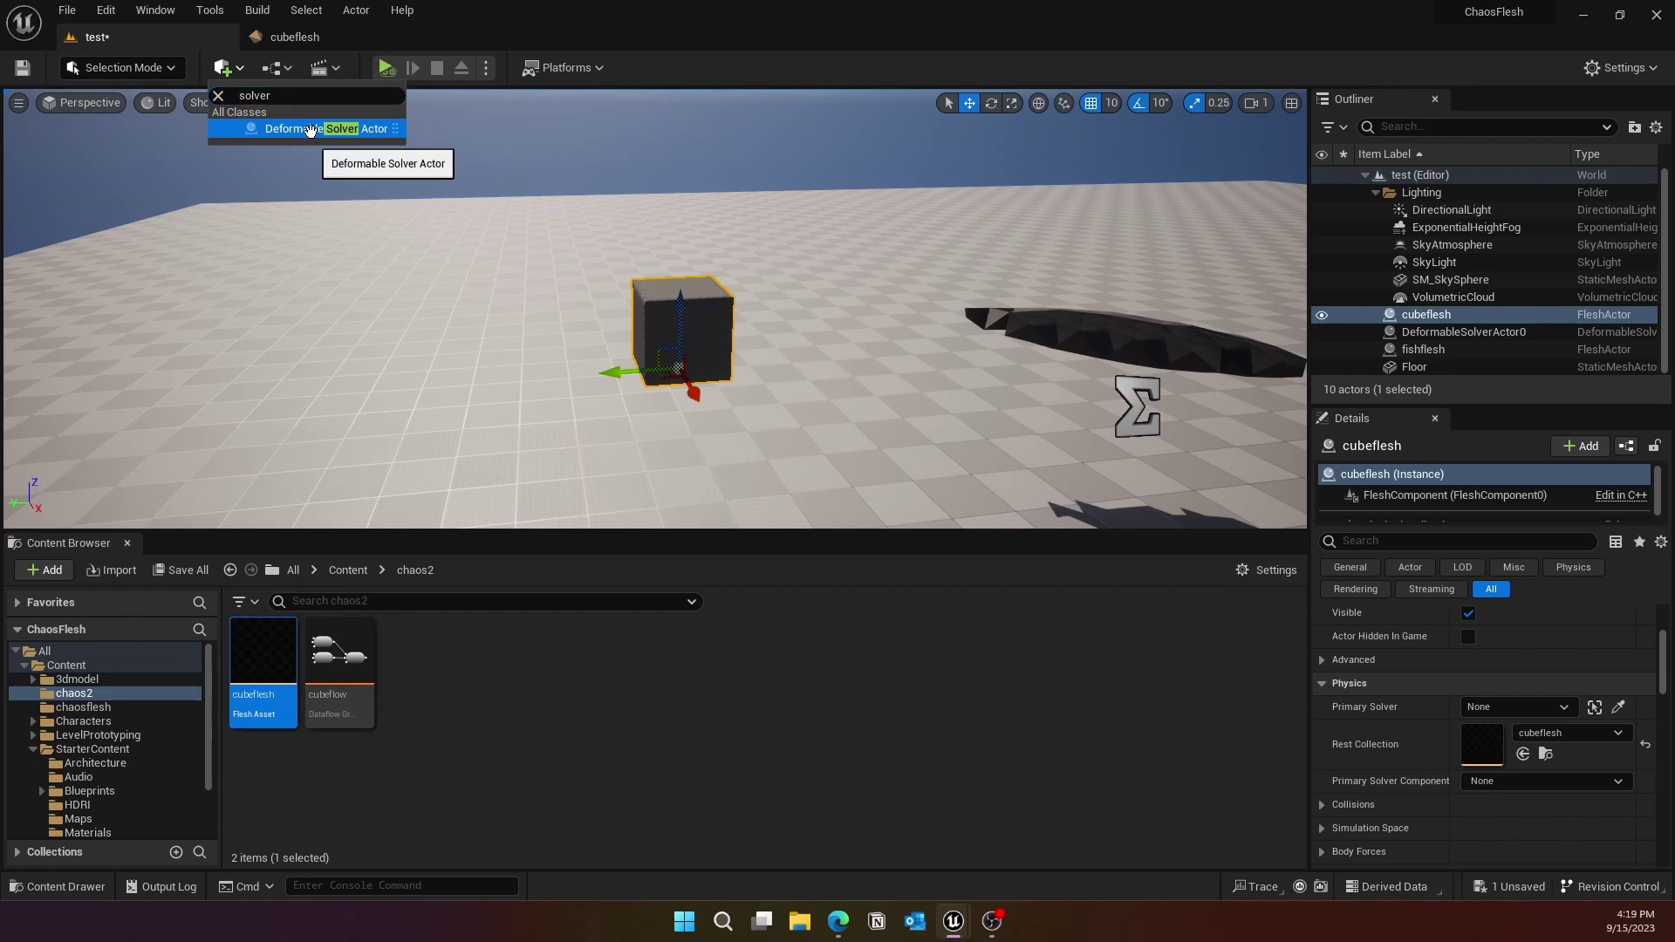
click(363, 129)
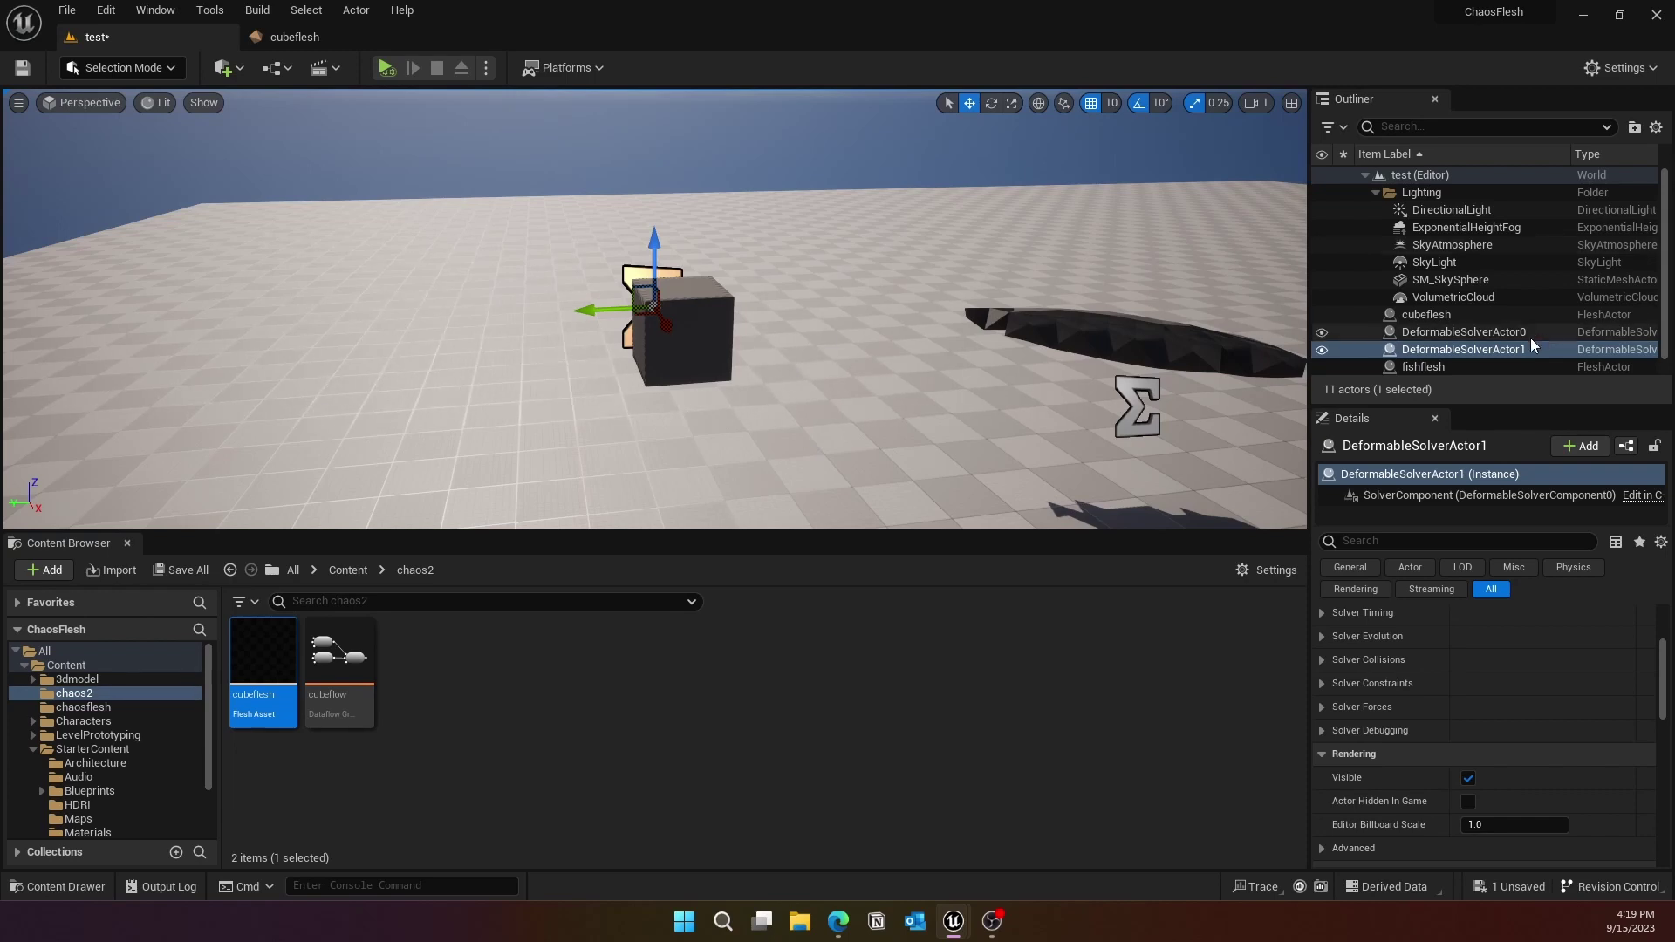
Step: Assign DeformableSolverActor1 as the Primary Solver of the cubeflesh actor
scroll(1530, 338, down, 1)
click(1426, 297)
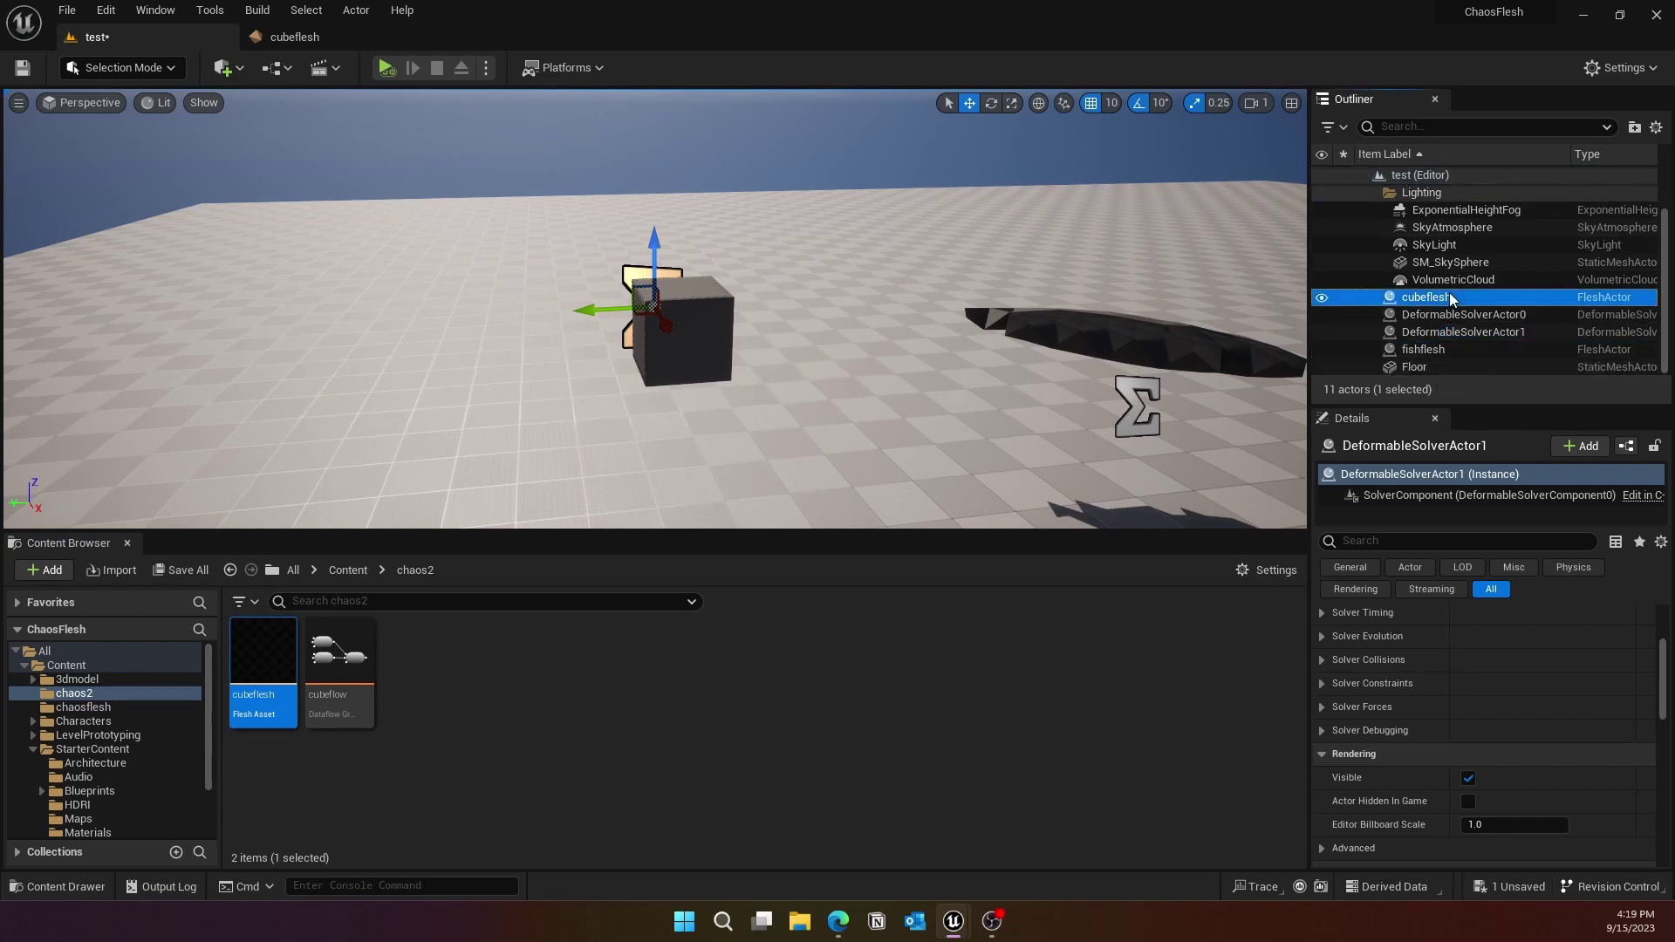
scroll(1530, 700, down, 2)
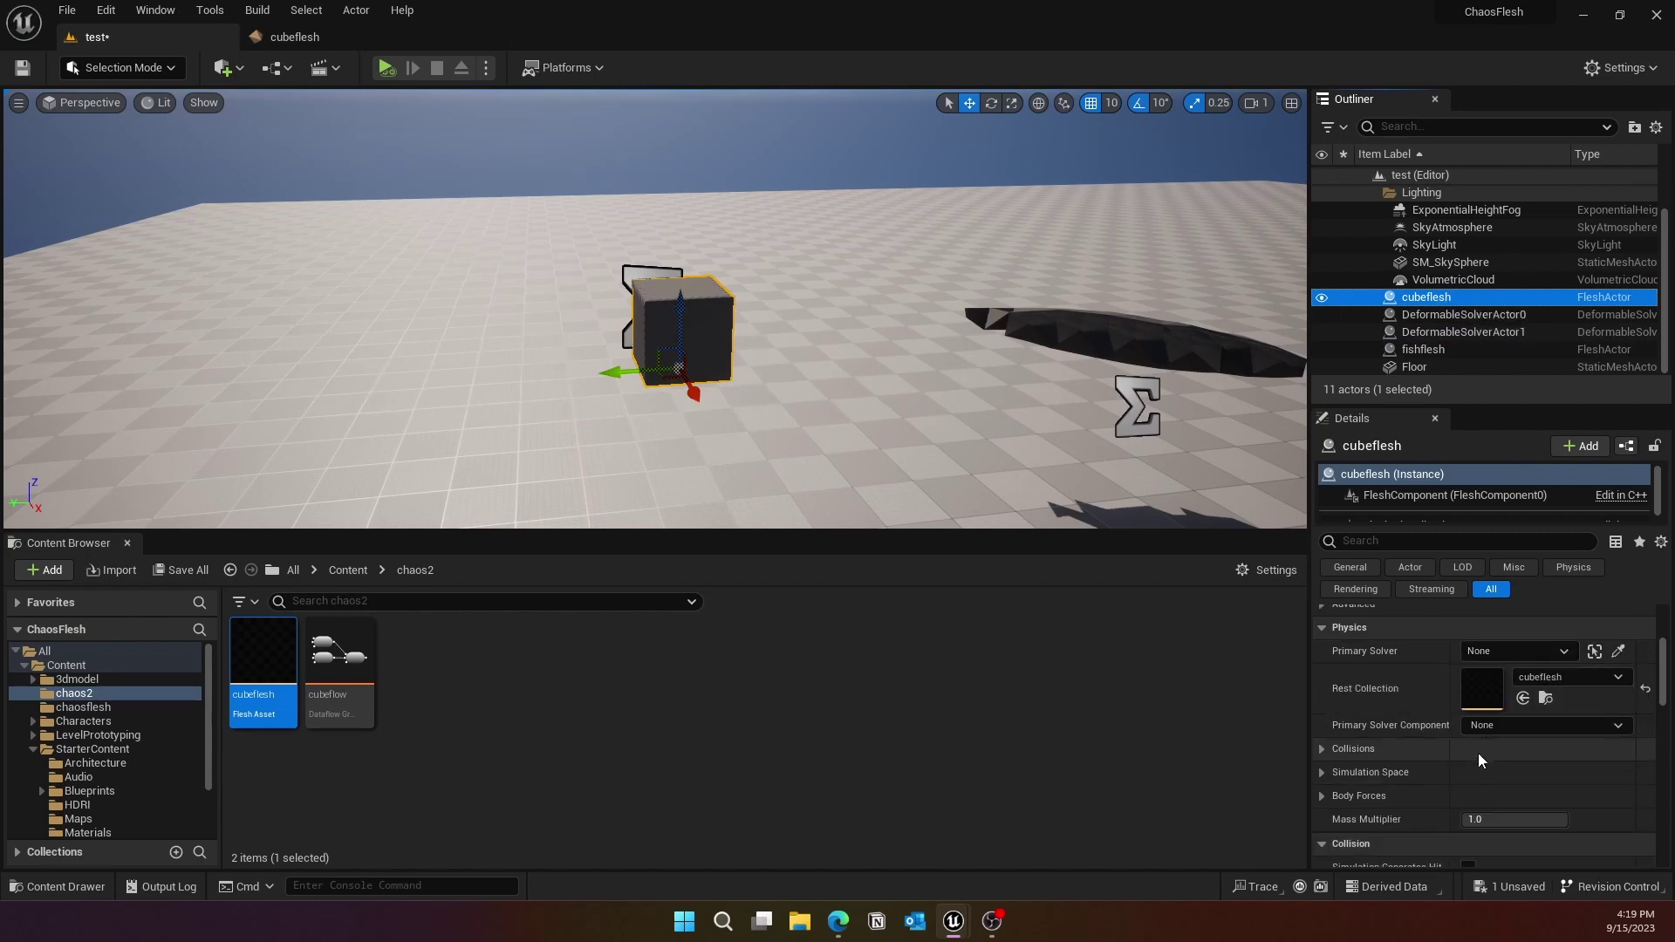
scroll(1478, 752, up, 1)
click(1518, 681)
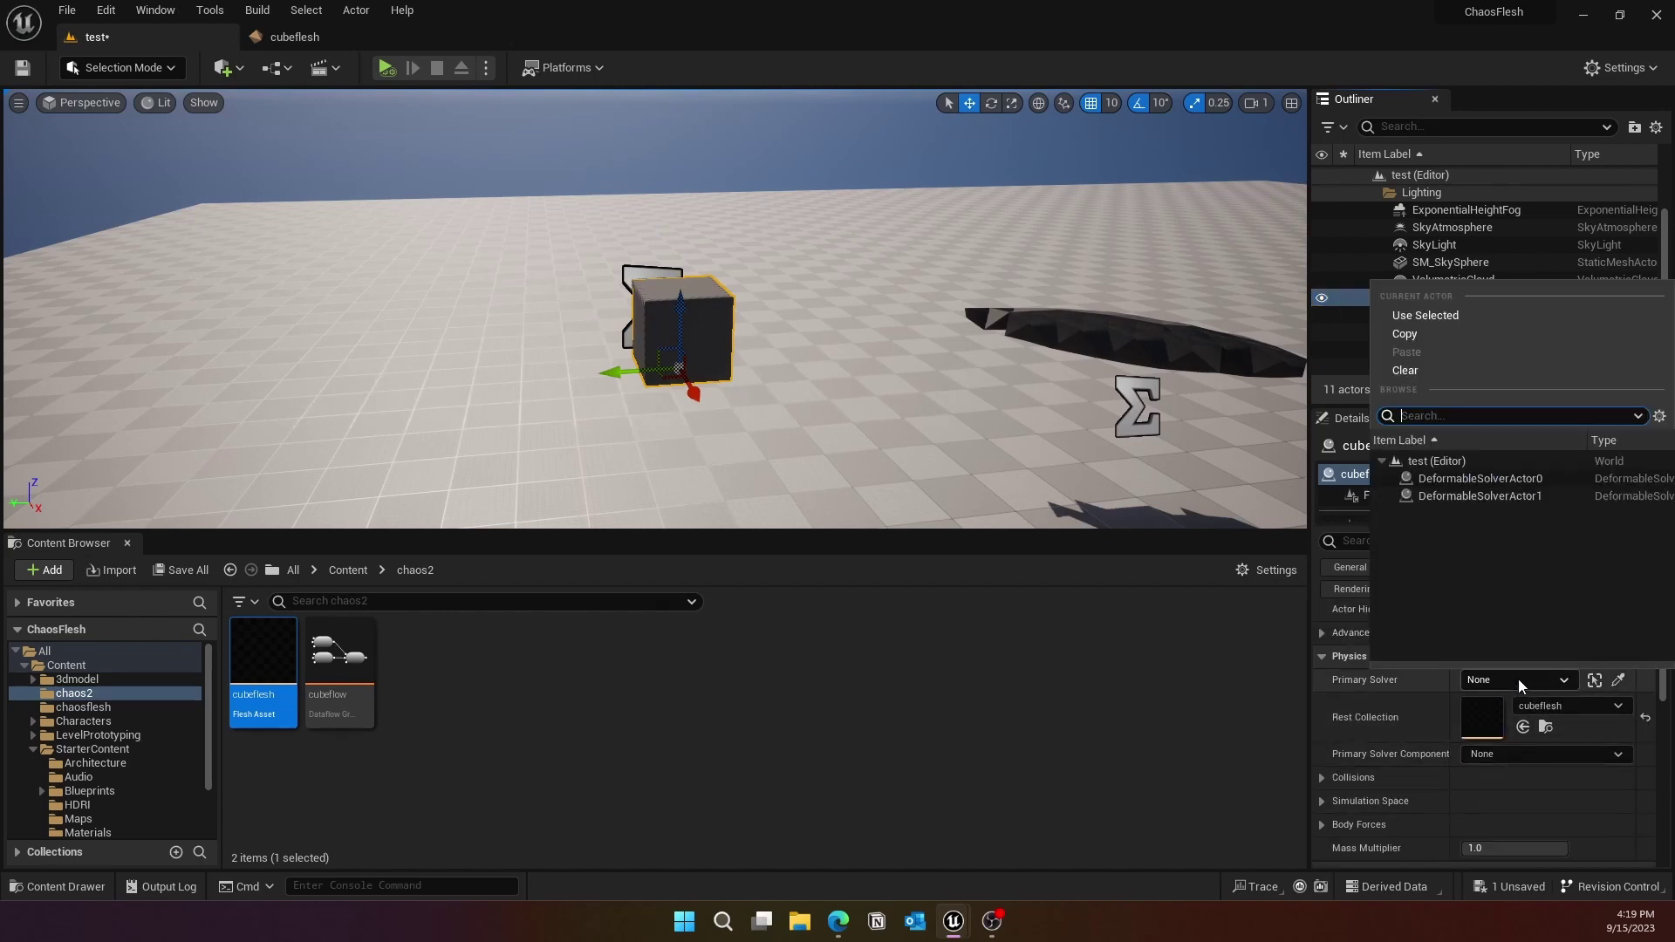
click(1518, 496)
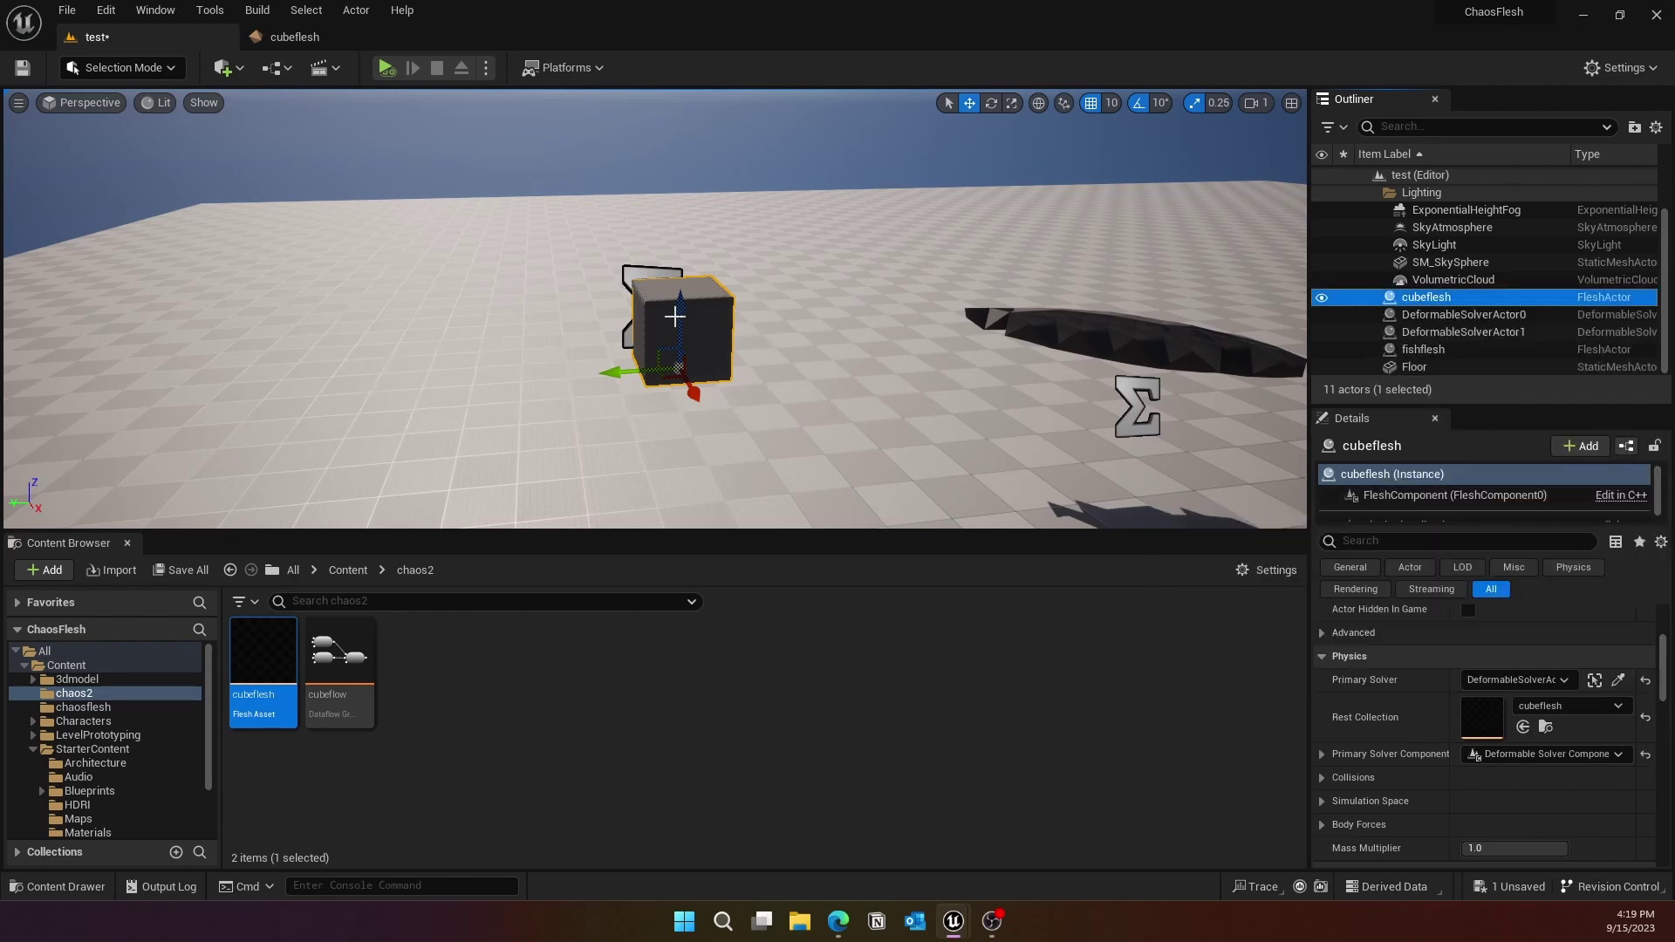
Step: Simulate the level, inspect up close how the cube deforms on the floor, and stop the simulation
right_drag(675, 317, 725, 299)
key(s)
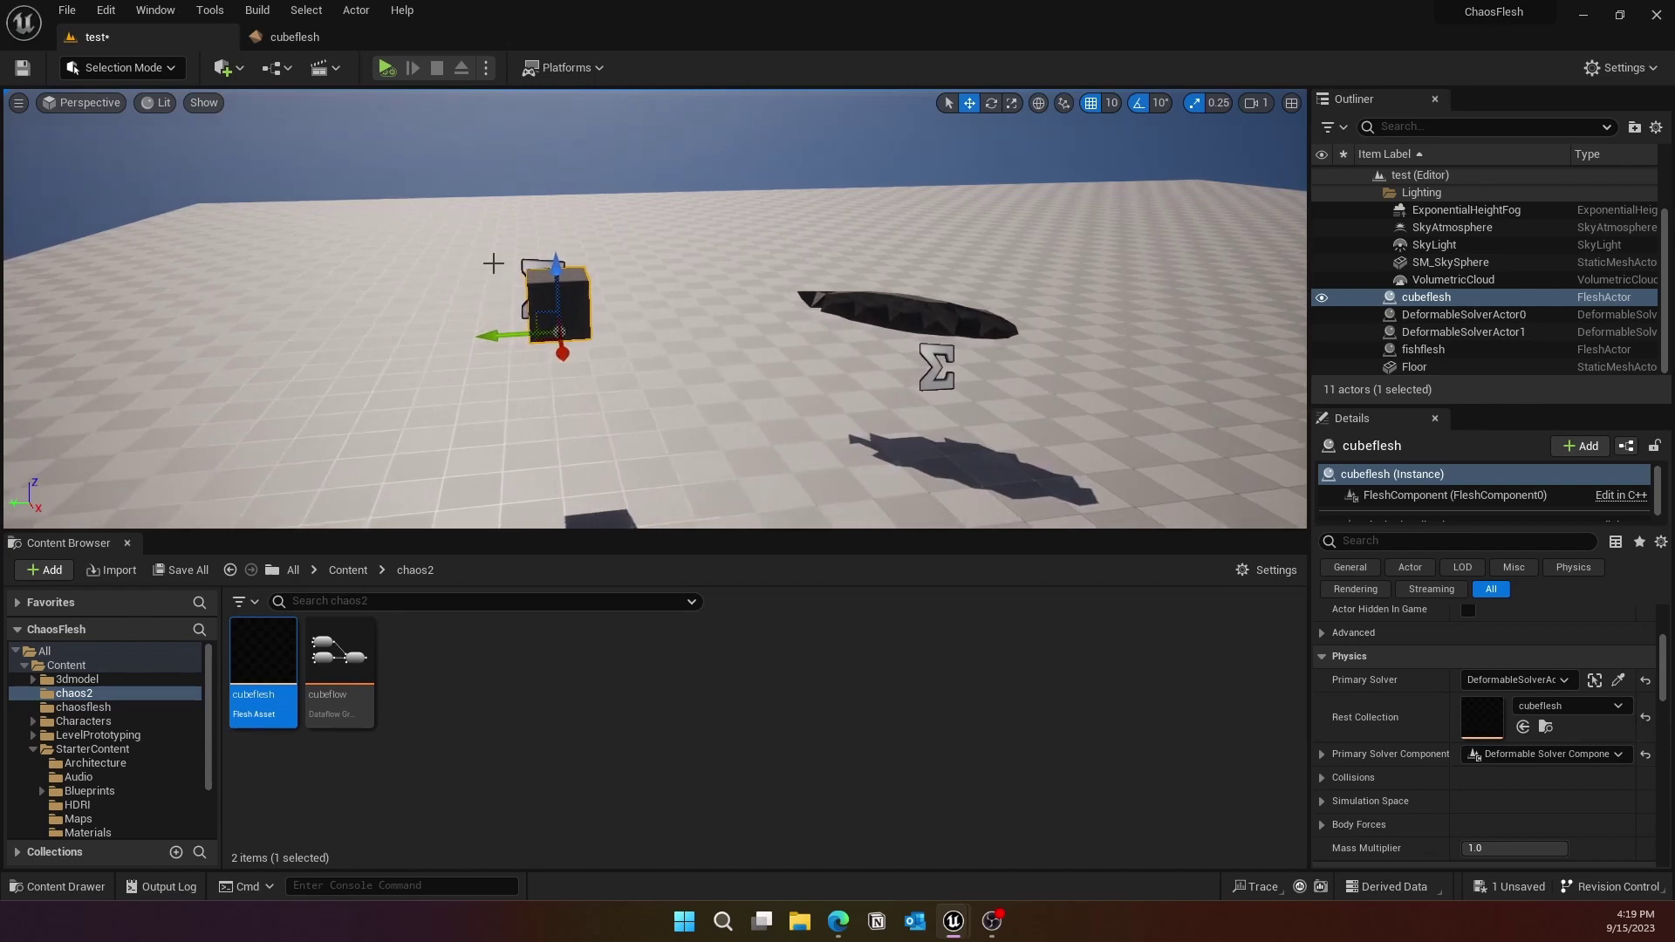
click(486, 68)
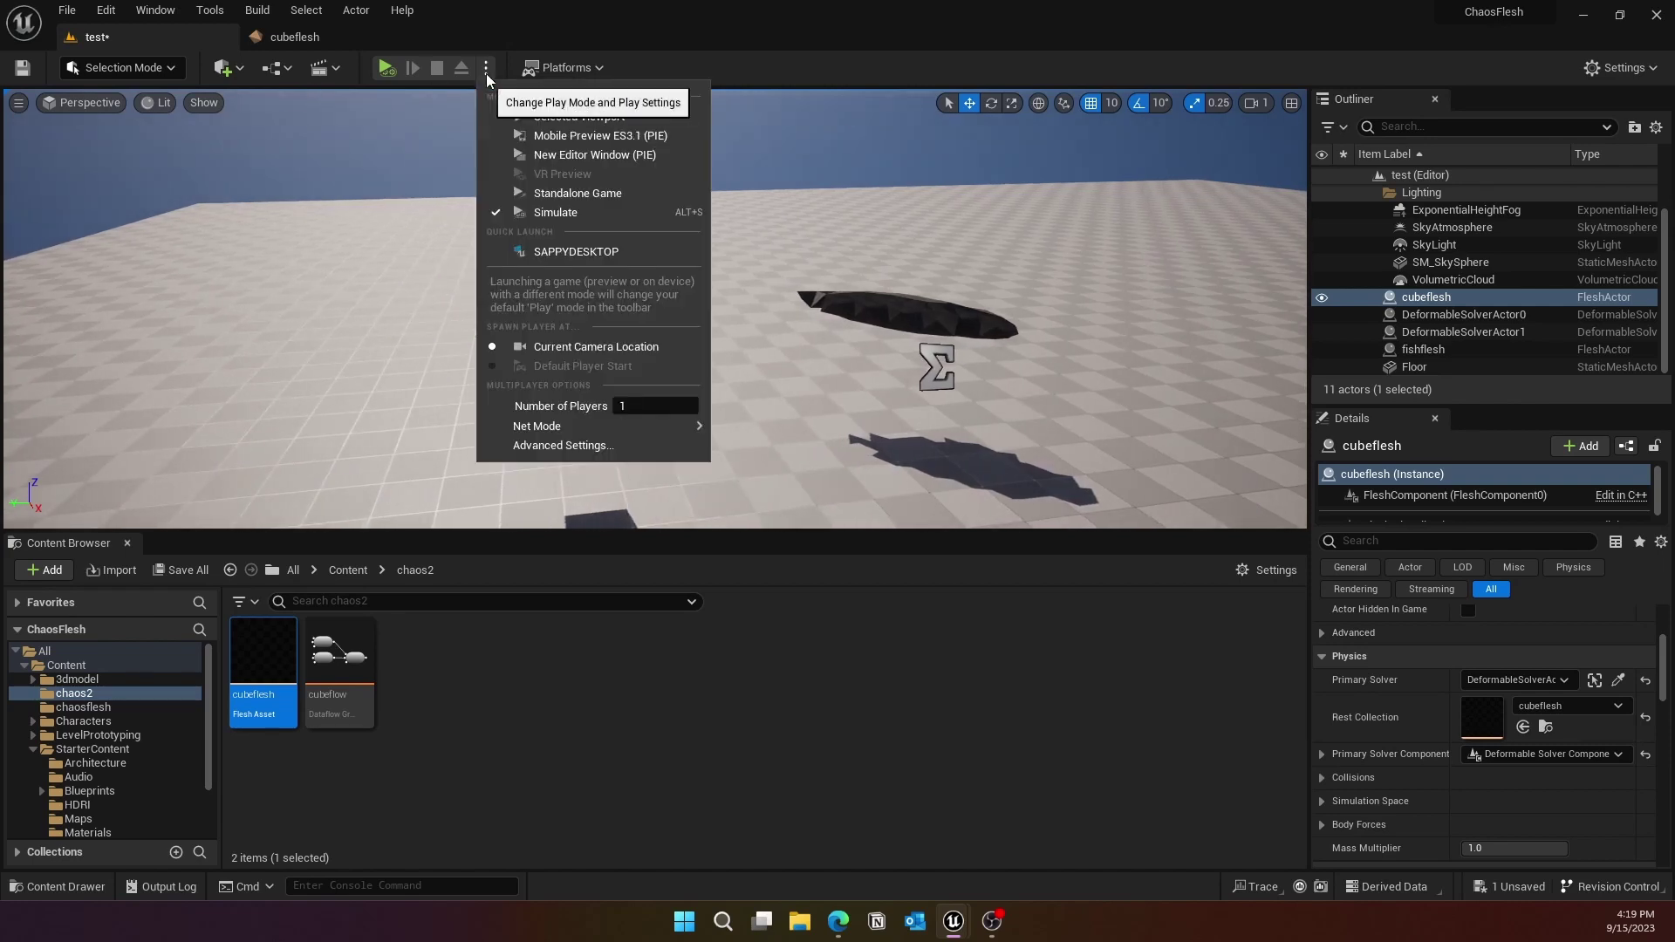
click(542, 214)
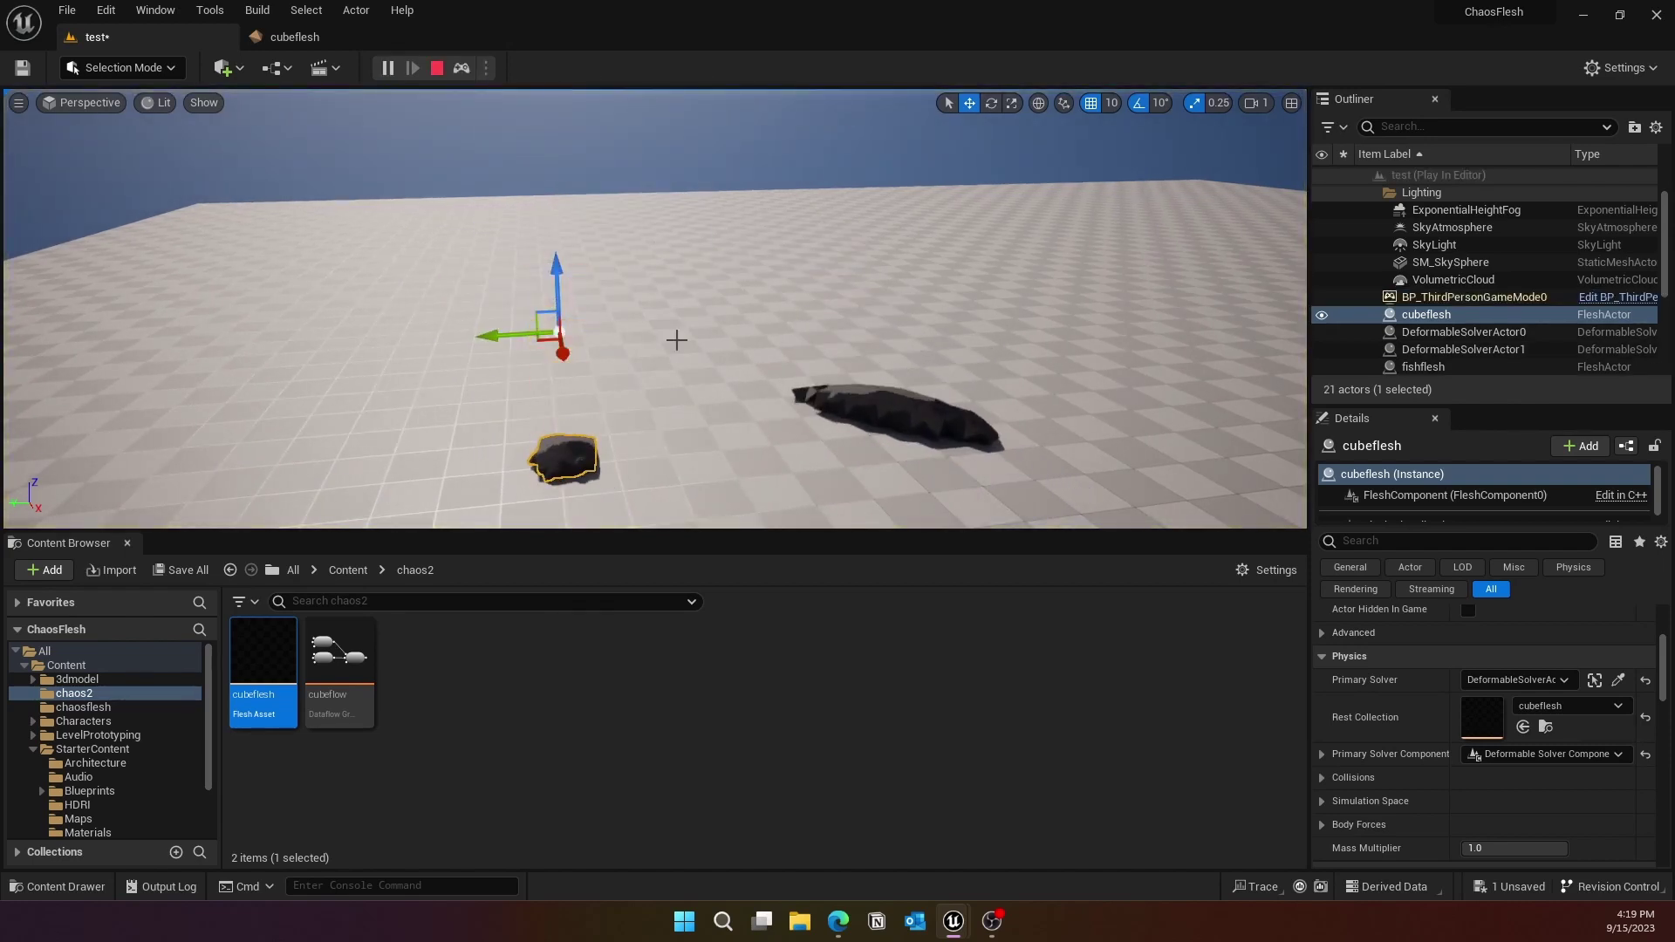
right_drag(559, 281, 711, 349)
key(w)
key(w)
key(s)
key(w)
key(s)
key(w)
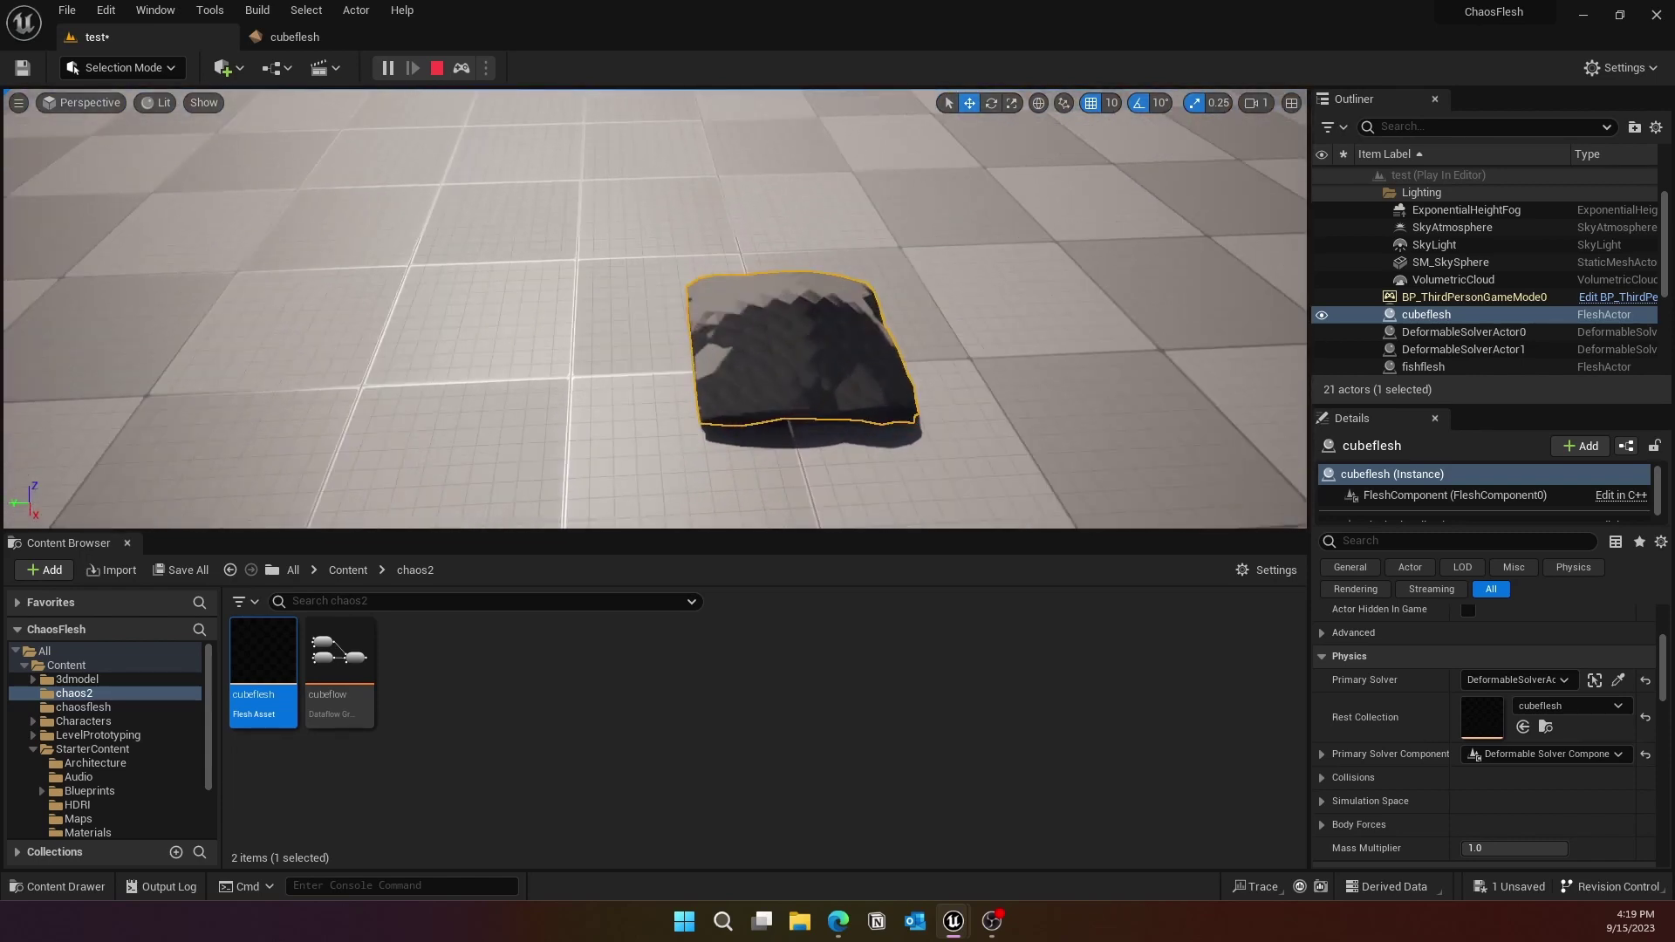
right_drag(617, 175, 617, 175)
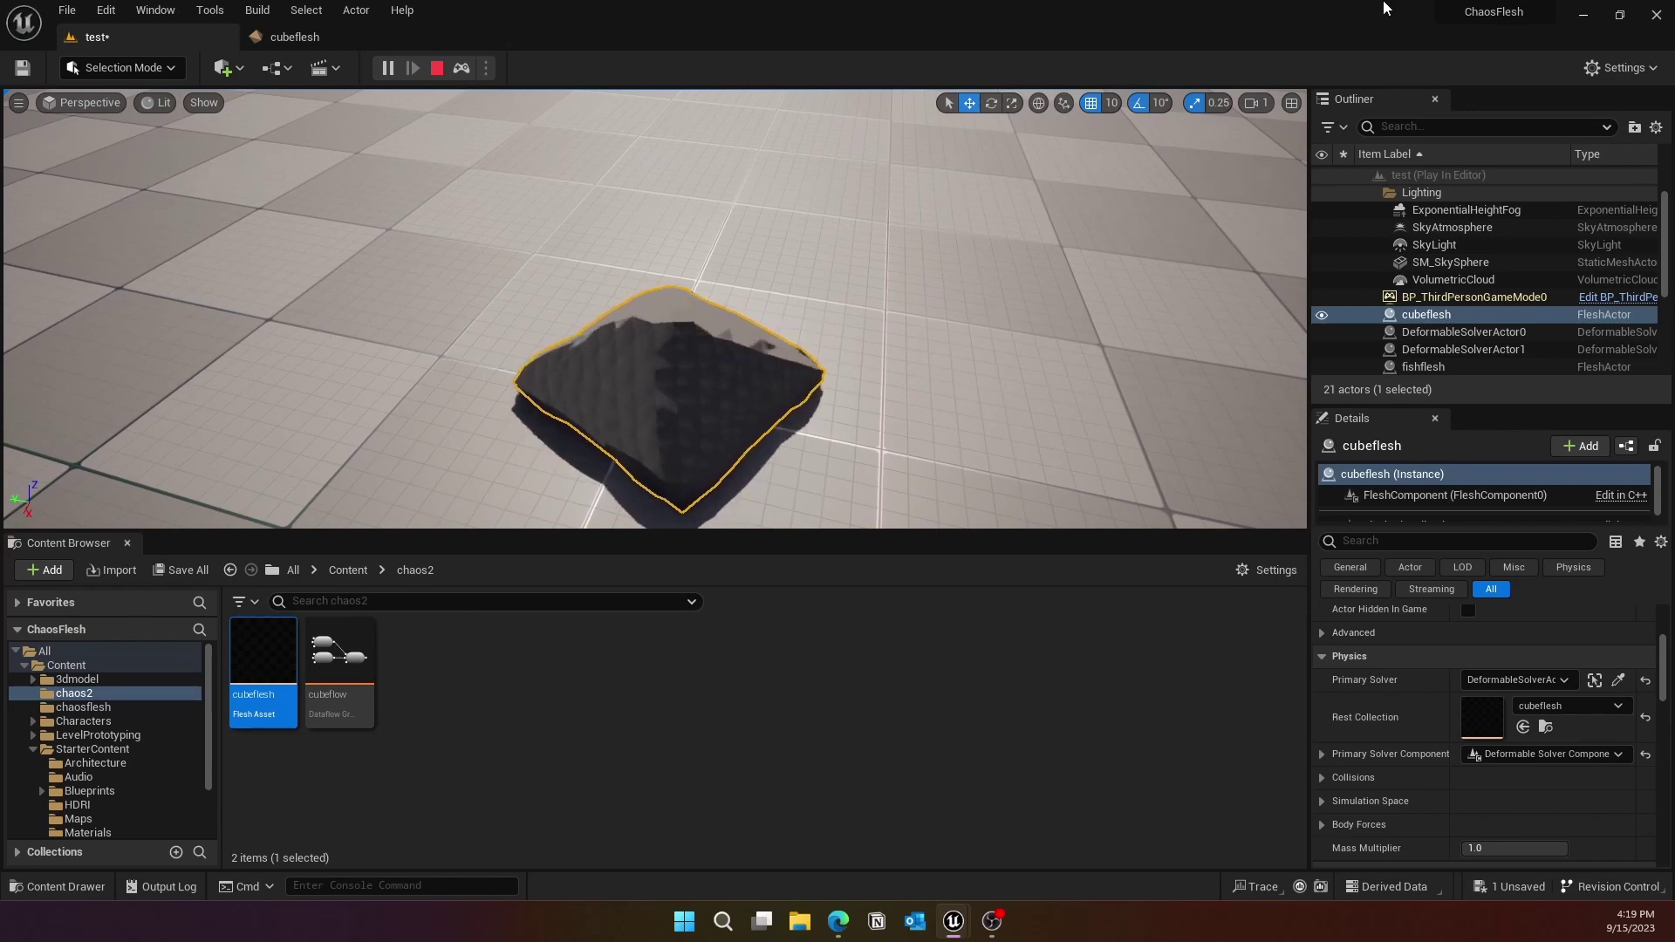
click(437, 67)
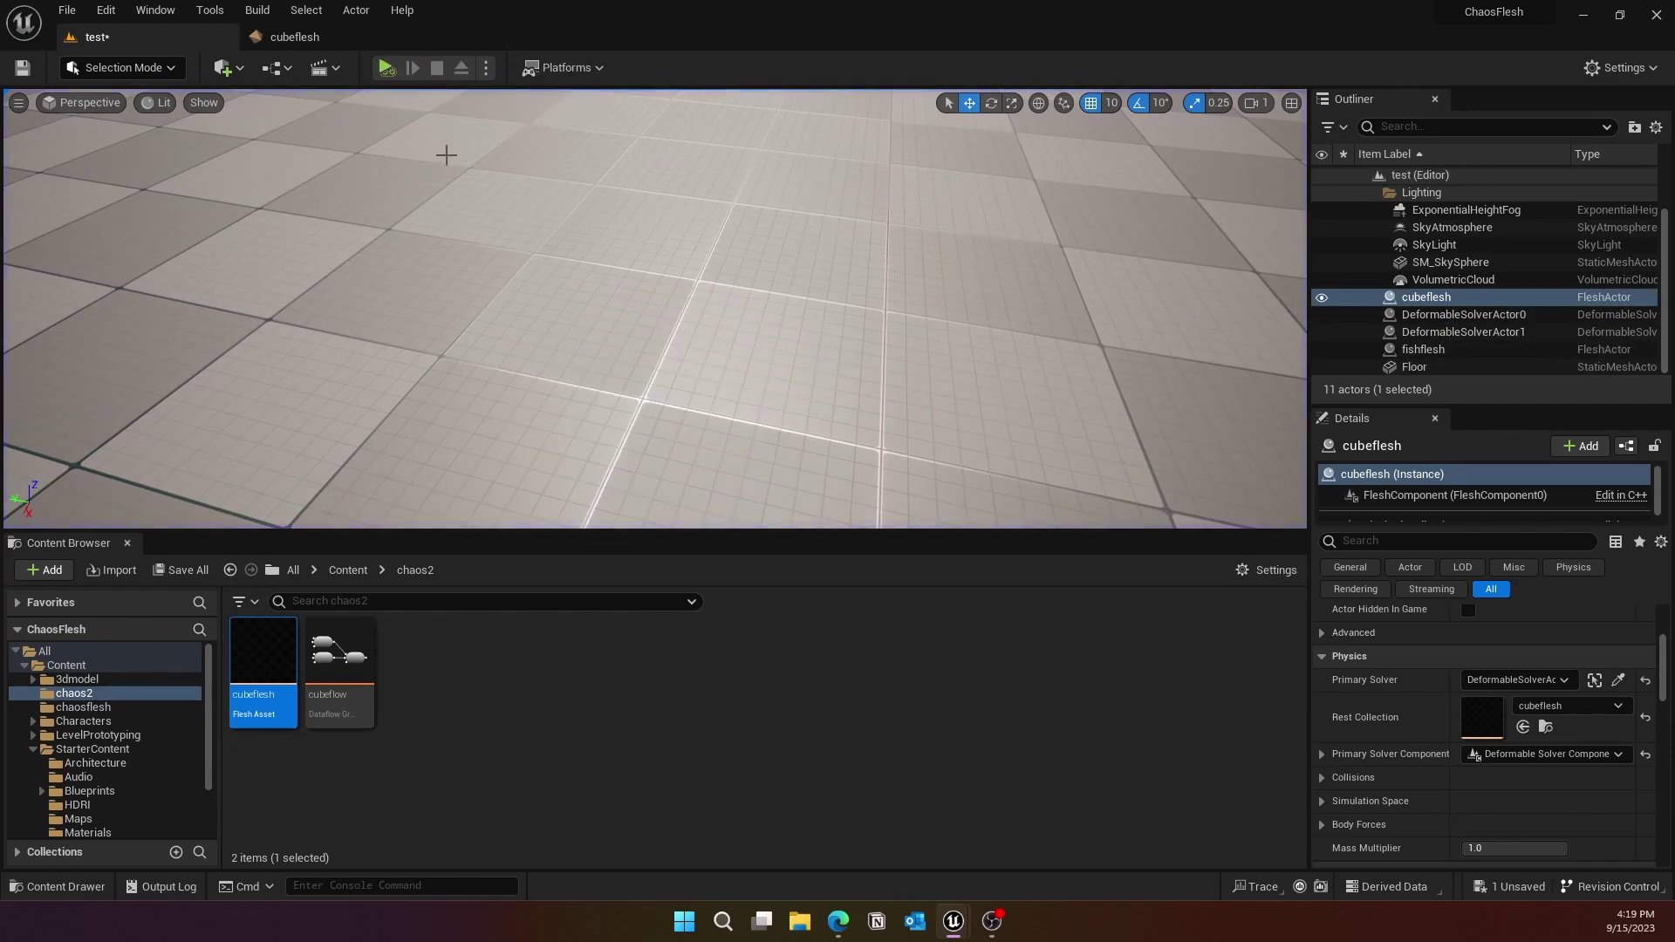
right_drag(447, 155, 471, 122)
key(s)
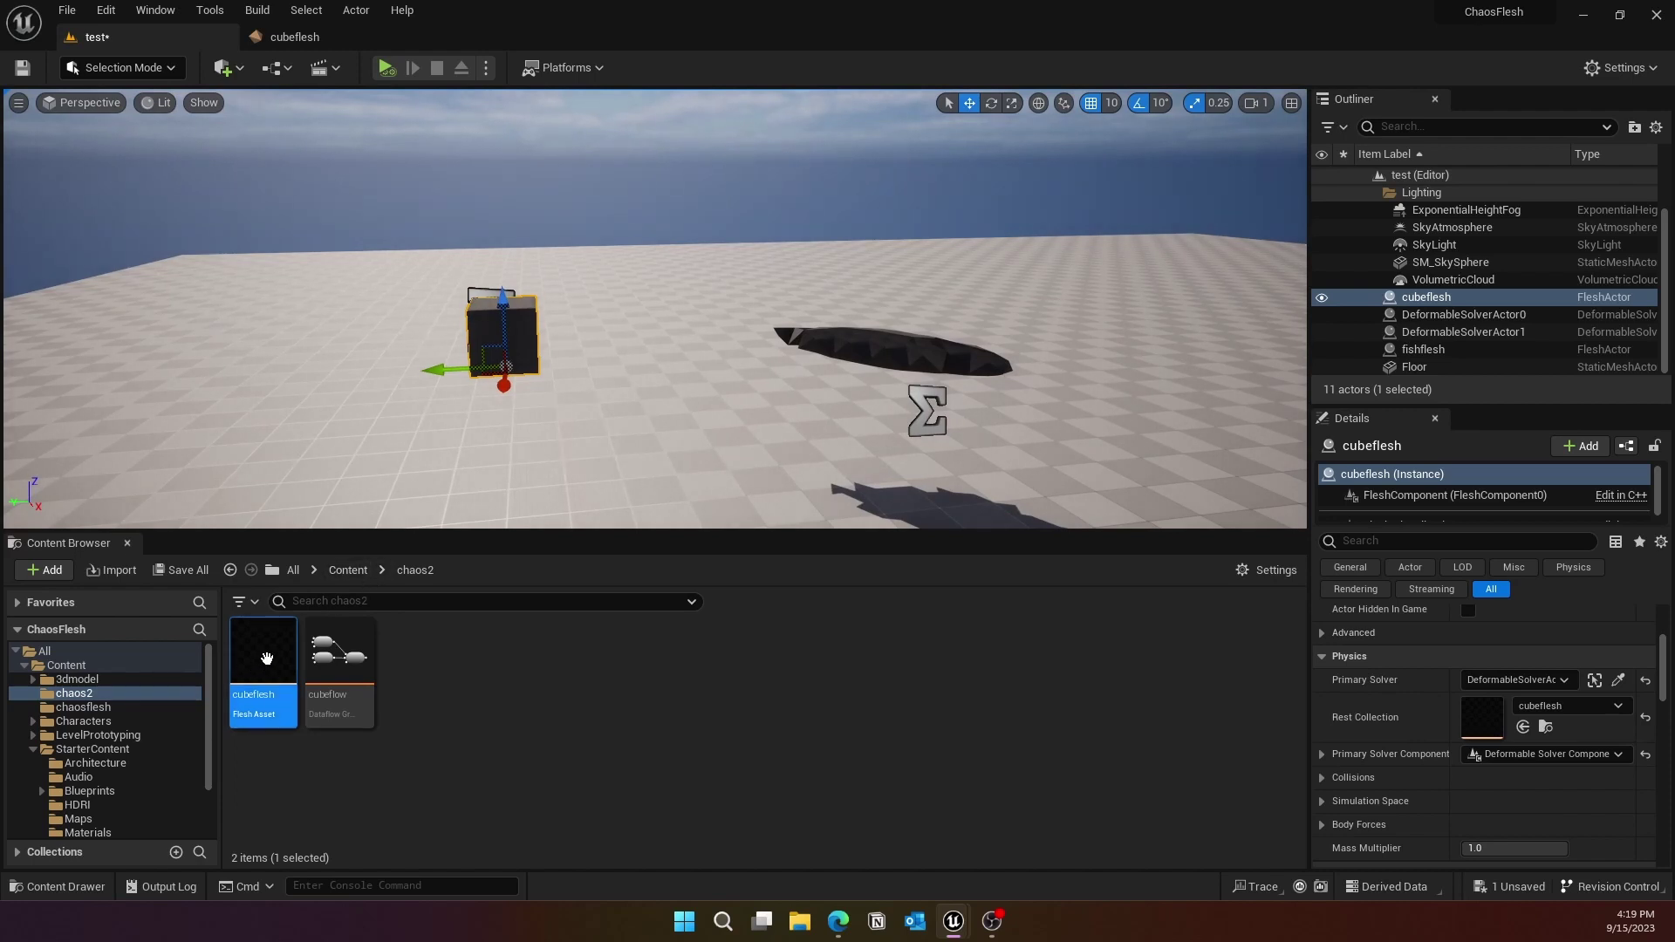
Step: Set Density of the SetFleshDefaultProperties node in the cubeflesh graph to 0.05 and save the flesh asset
click(308, 38)
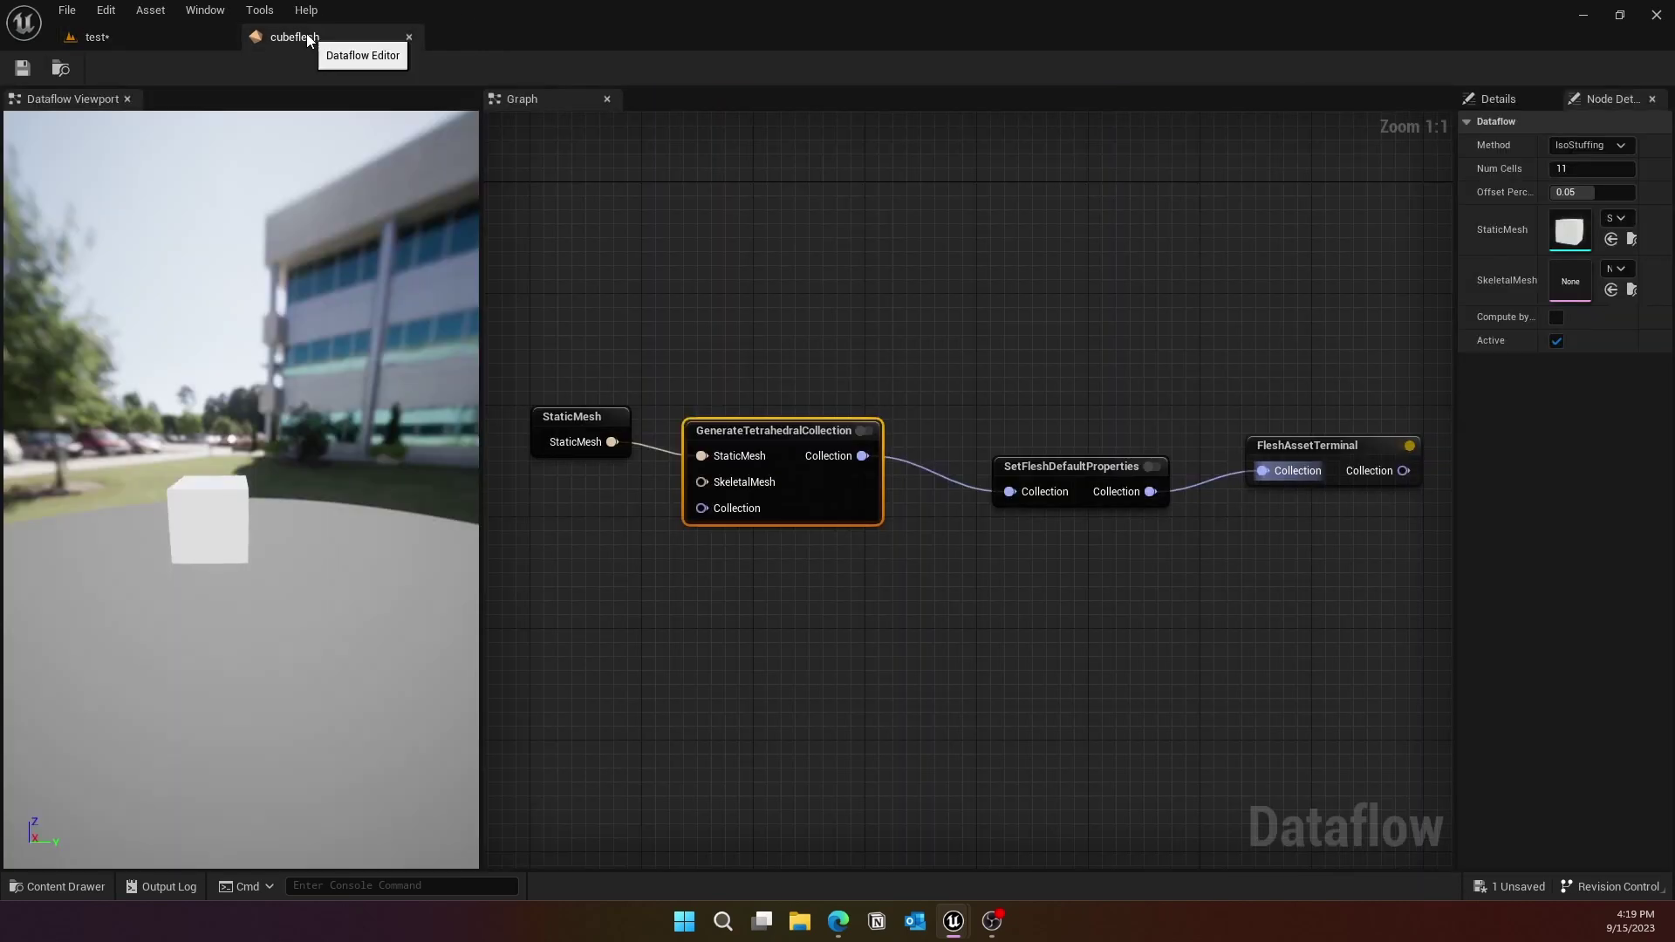
click(1025, 485)
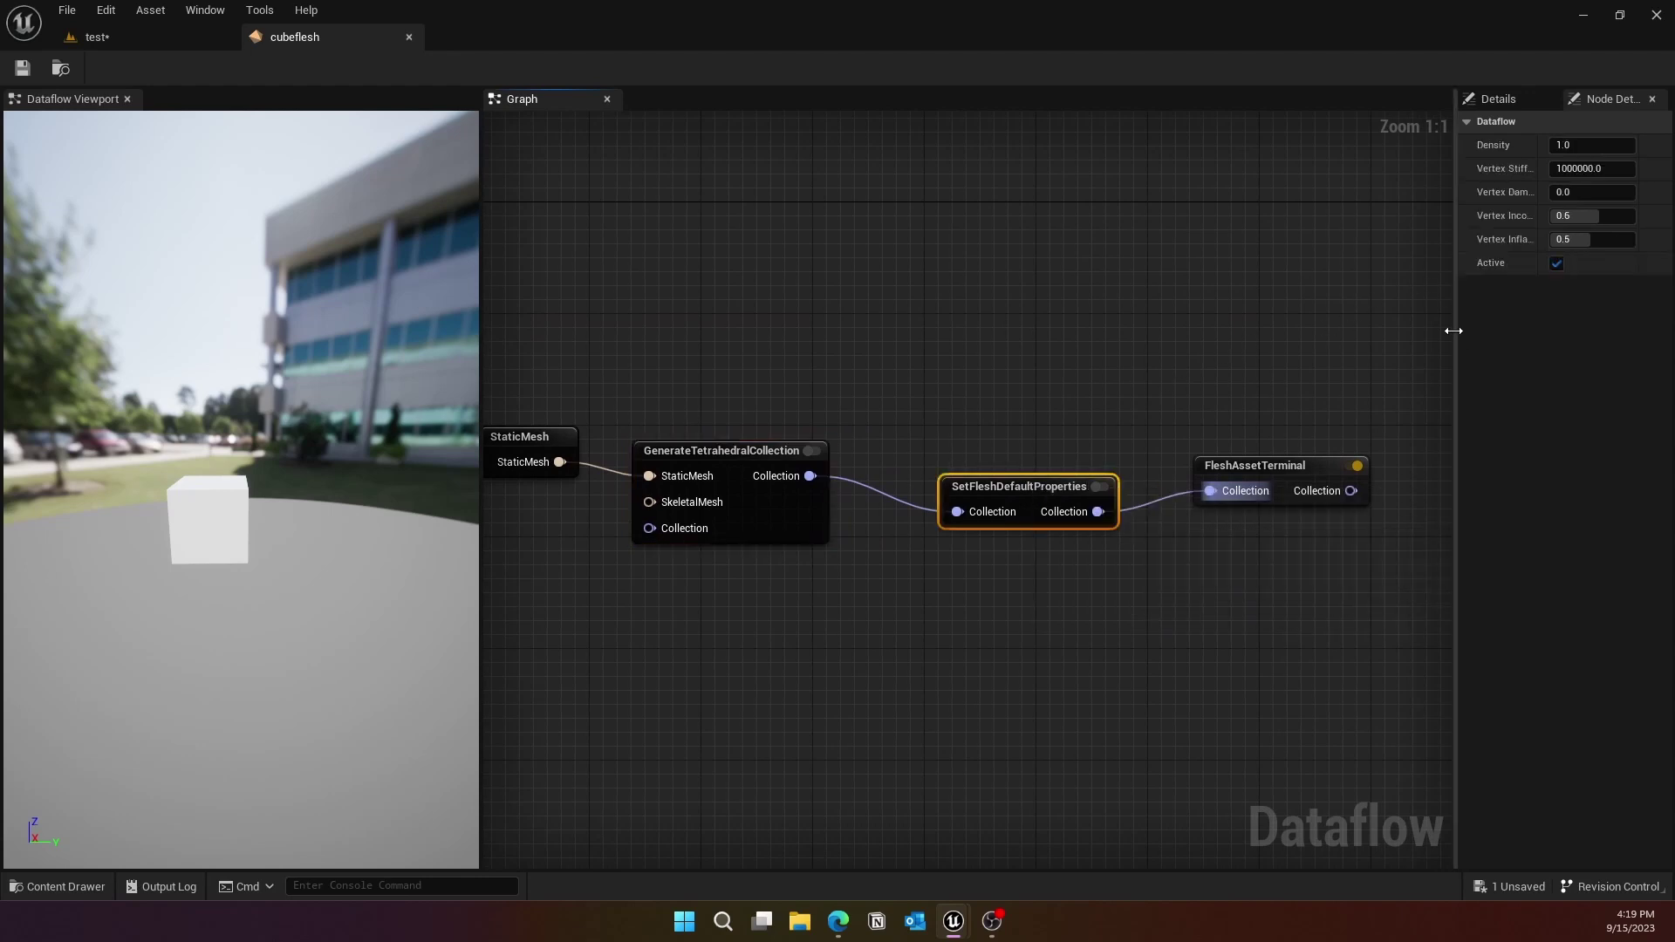
drag(1453, 331, 1251, 330)
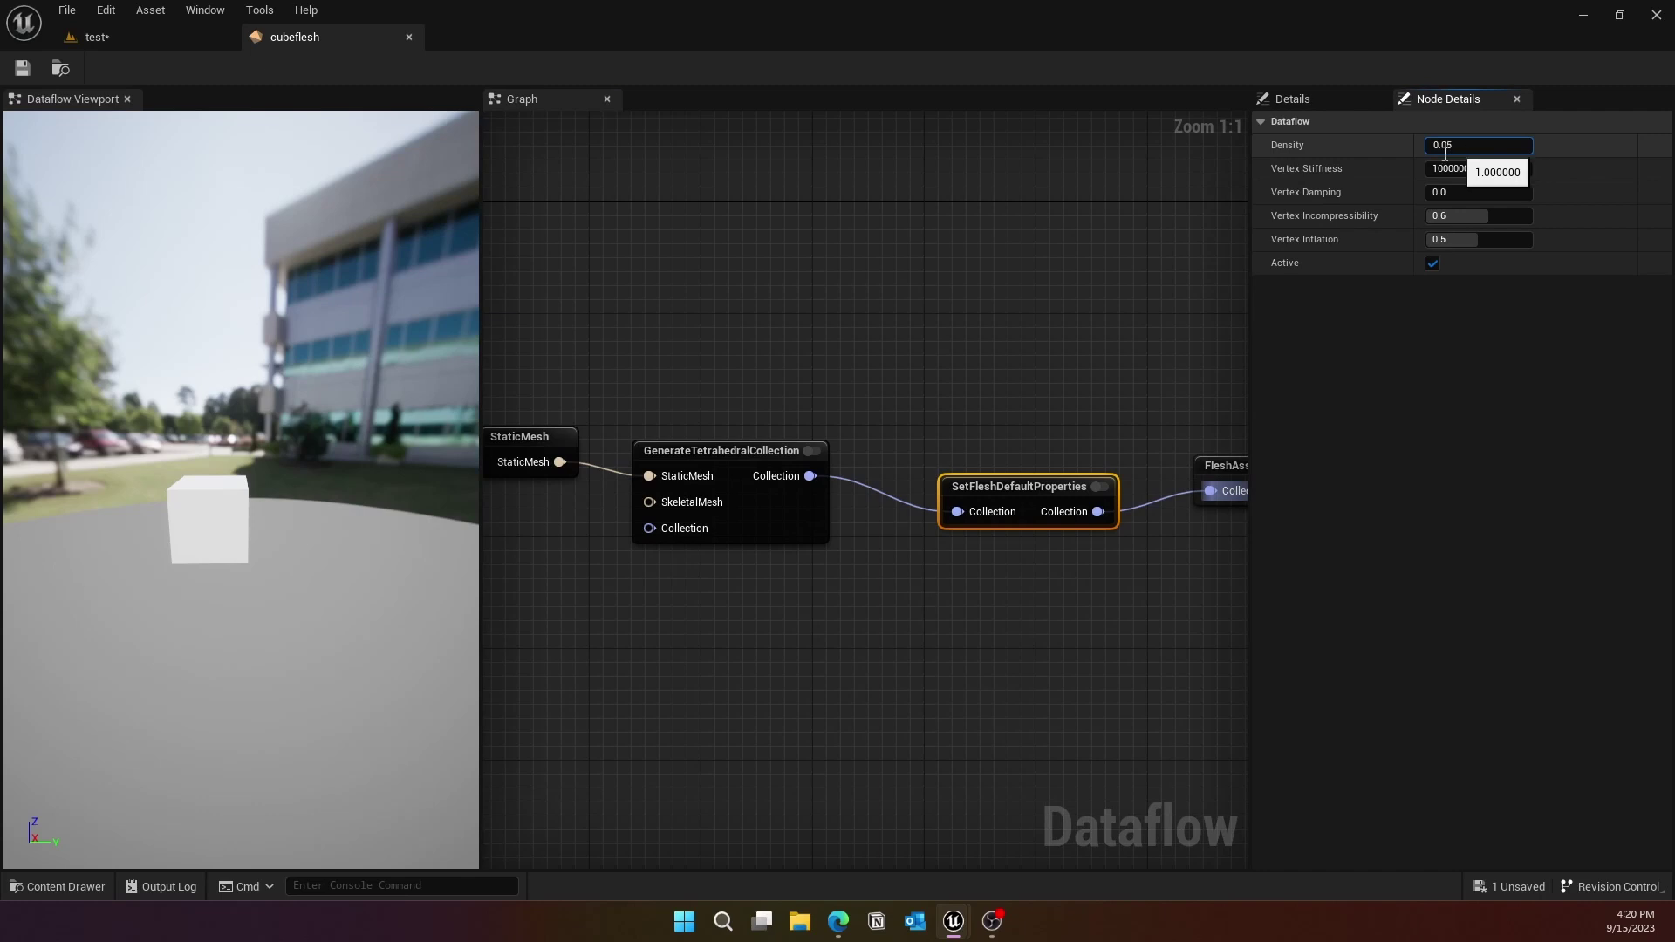
click(1015, 259)
click(23, 69)
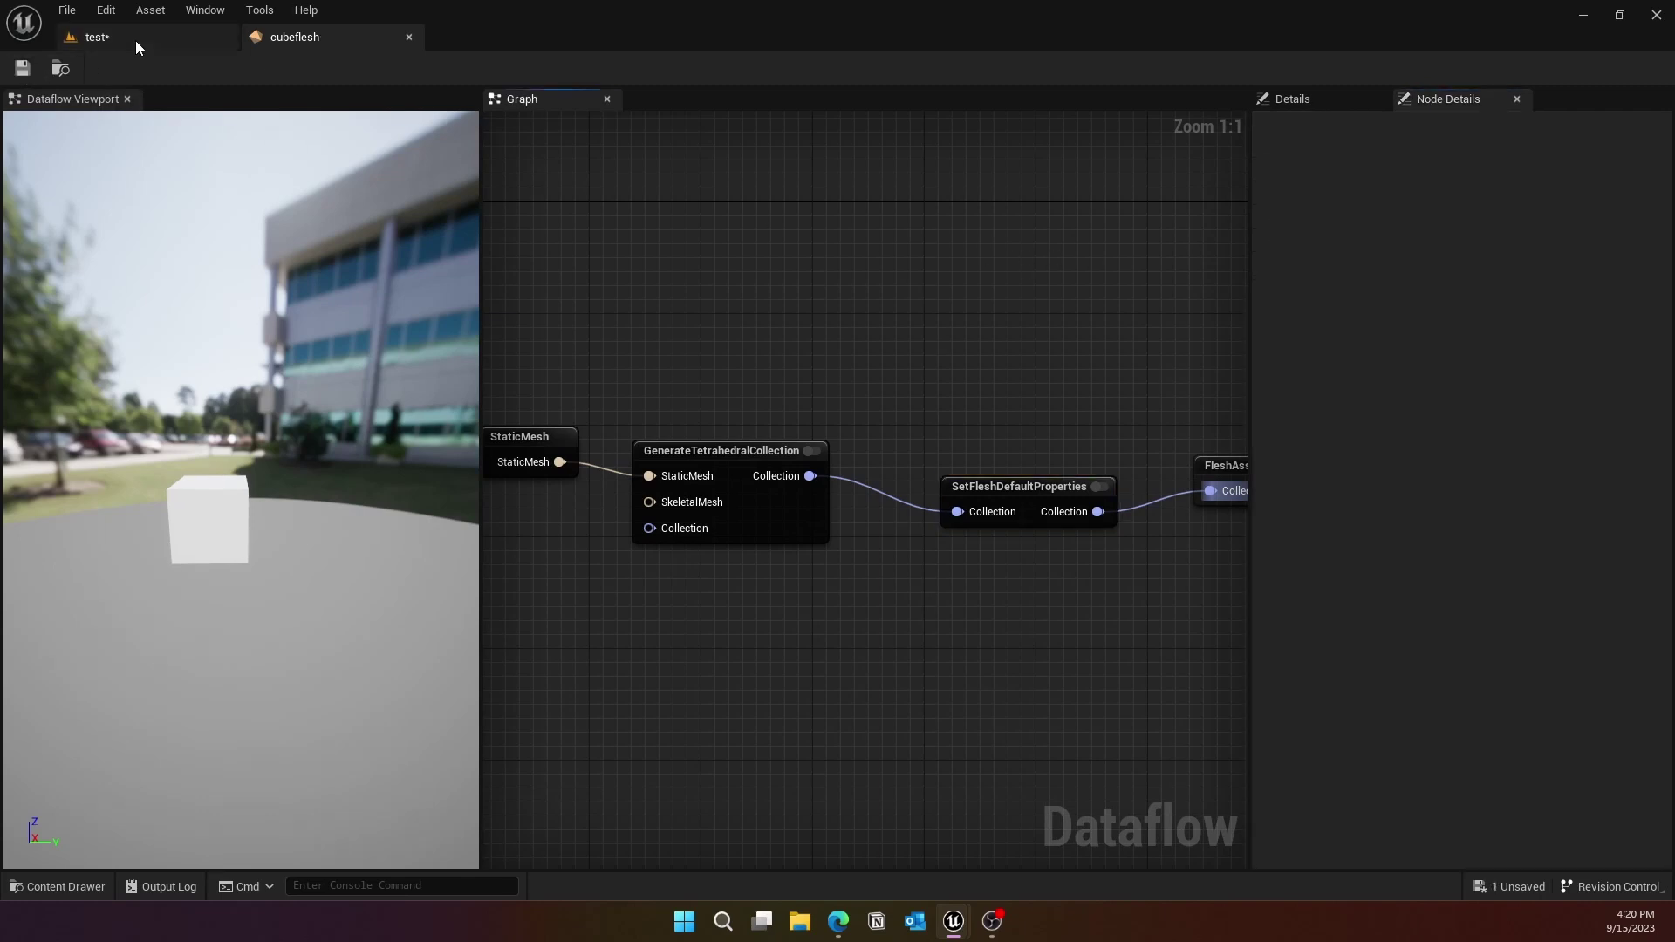
Step: Simulate the test level again with the new density, watch the cube land, and stop the simulation
click(97, 37)
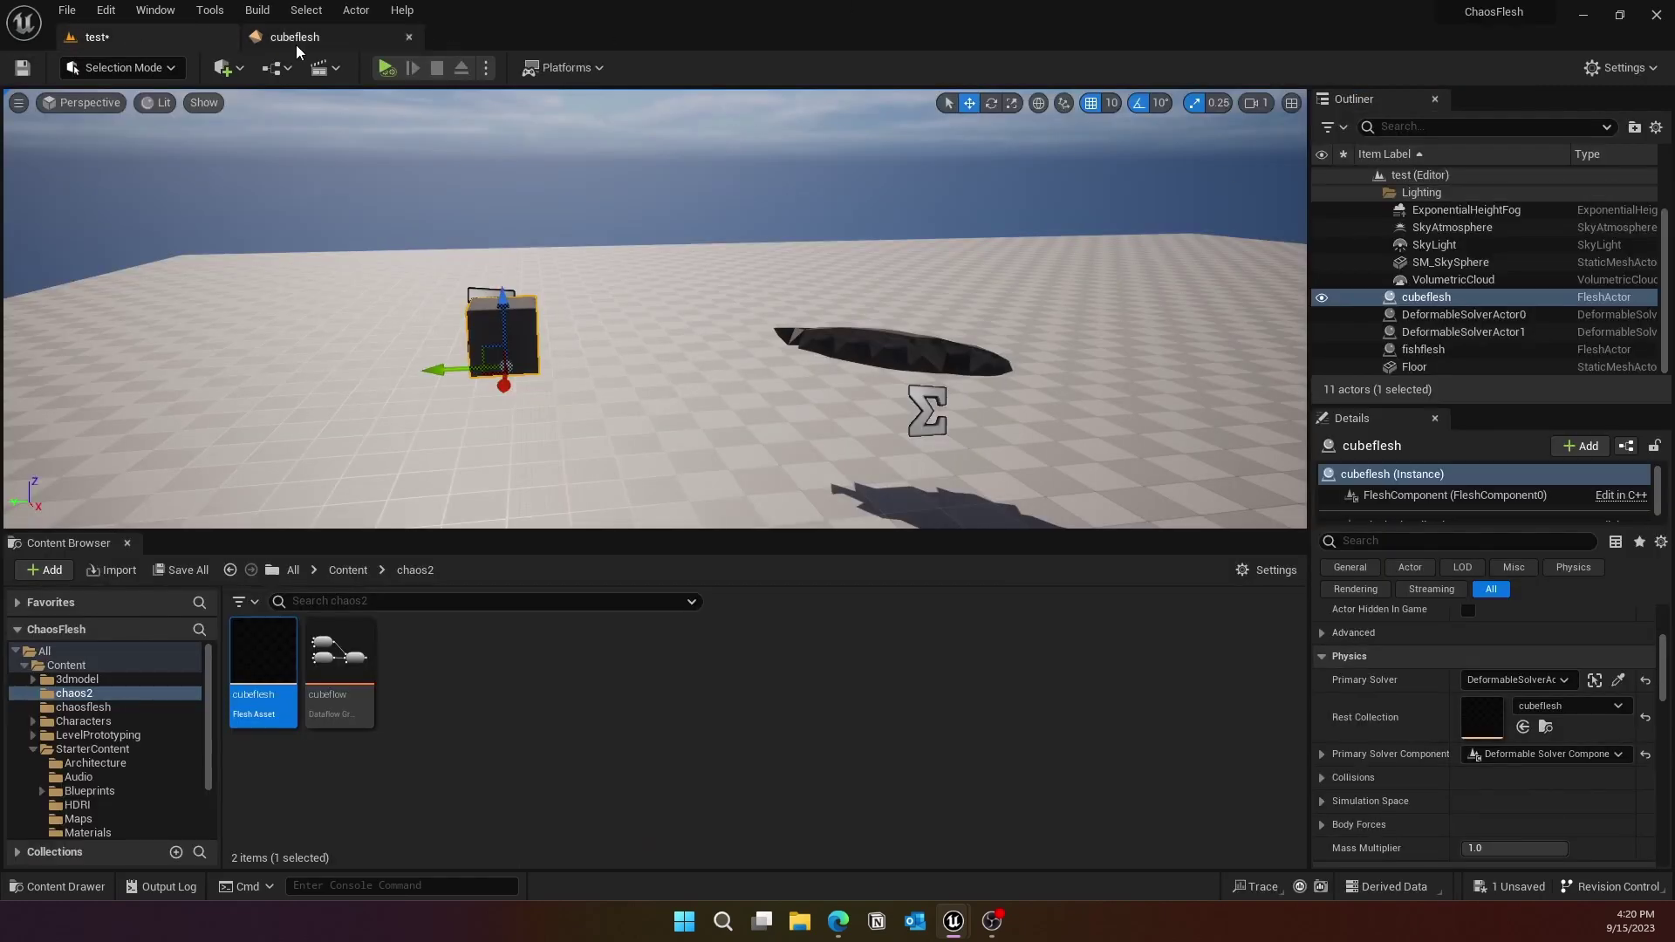
click(486, 70)
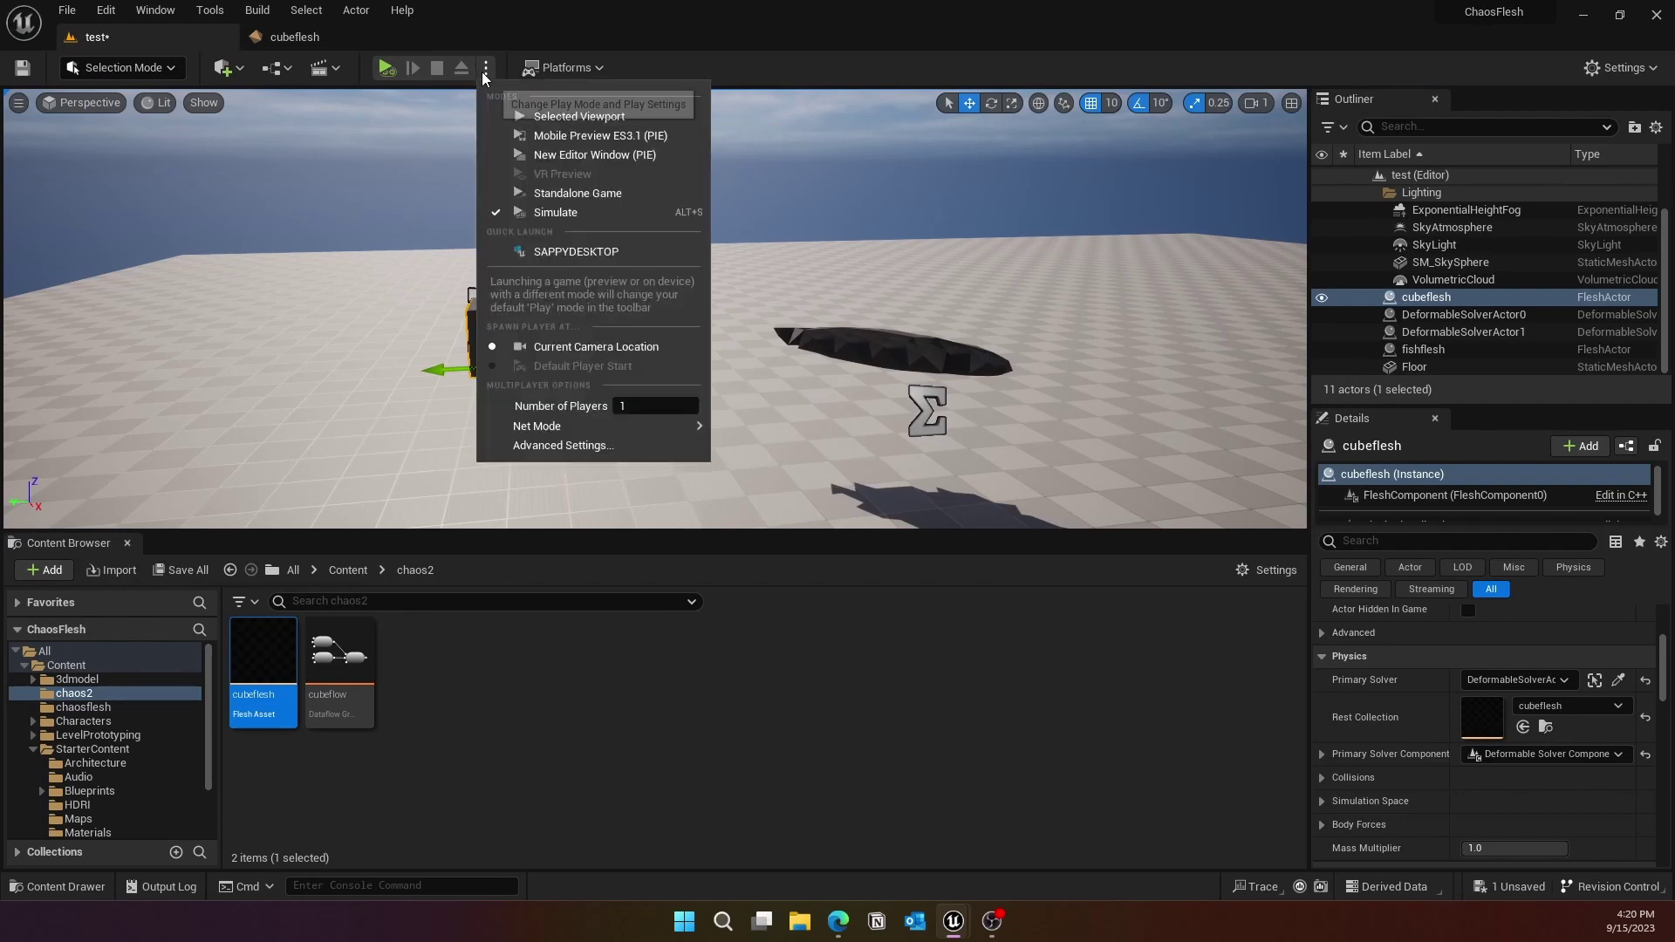
click(552, 213)
right_drag(690, 202, 628, 157)
key(w)
key(s)
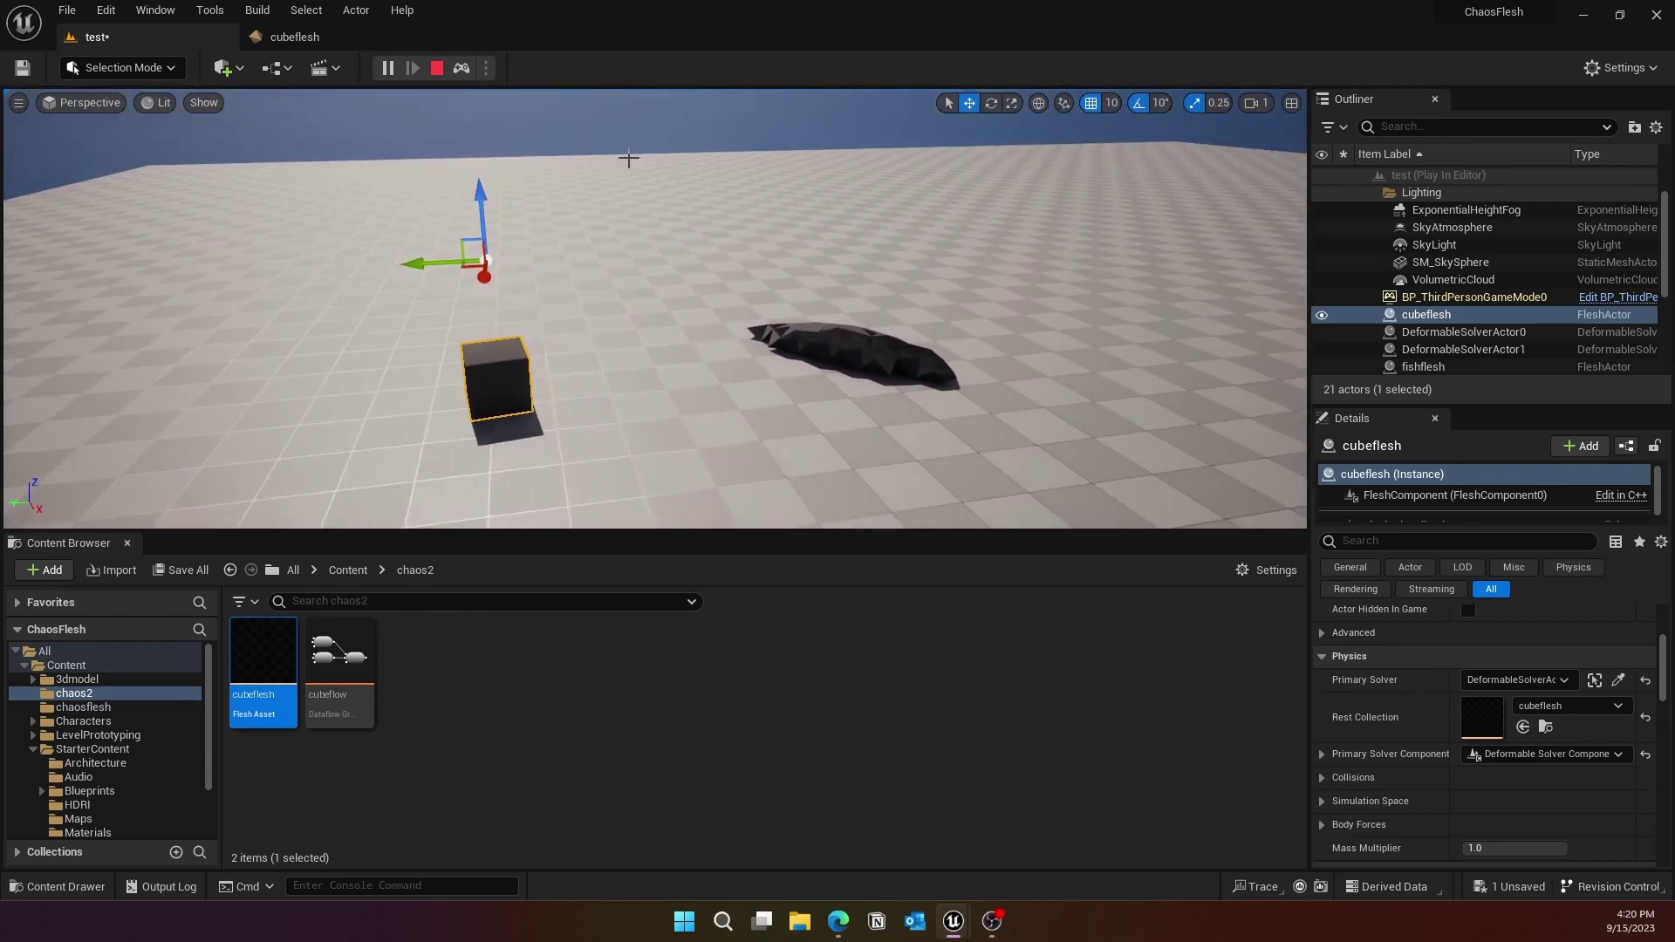
click(437, 68)
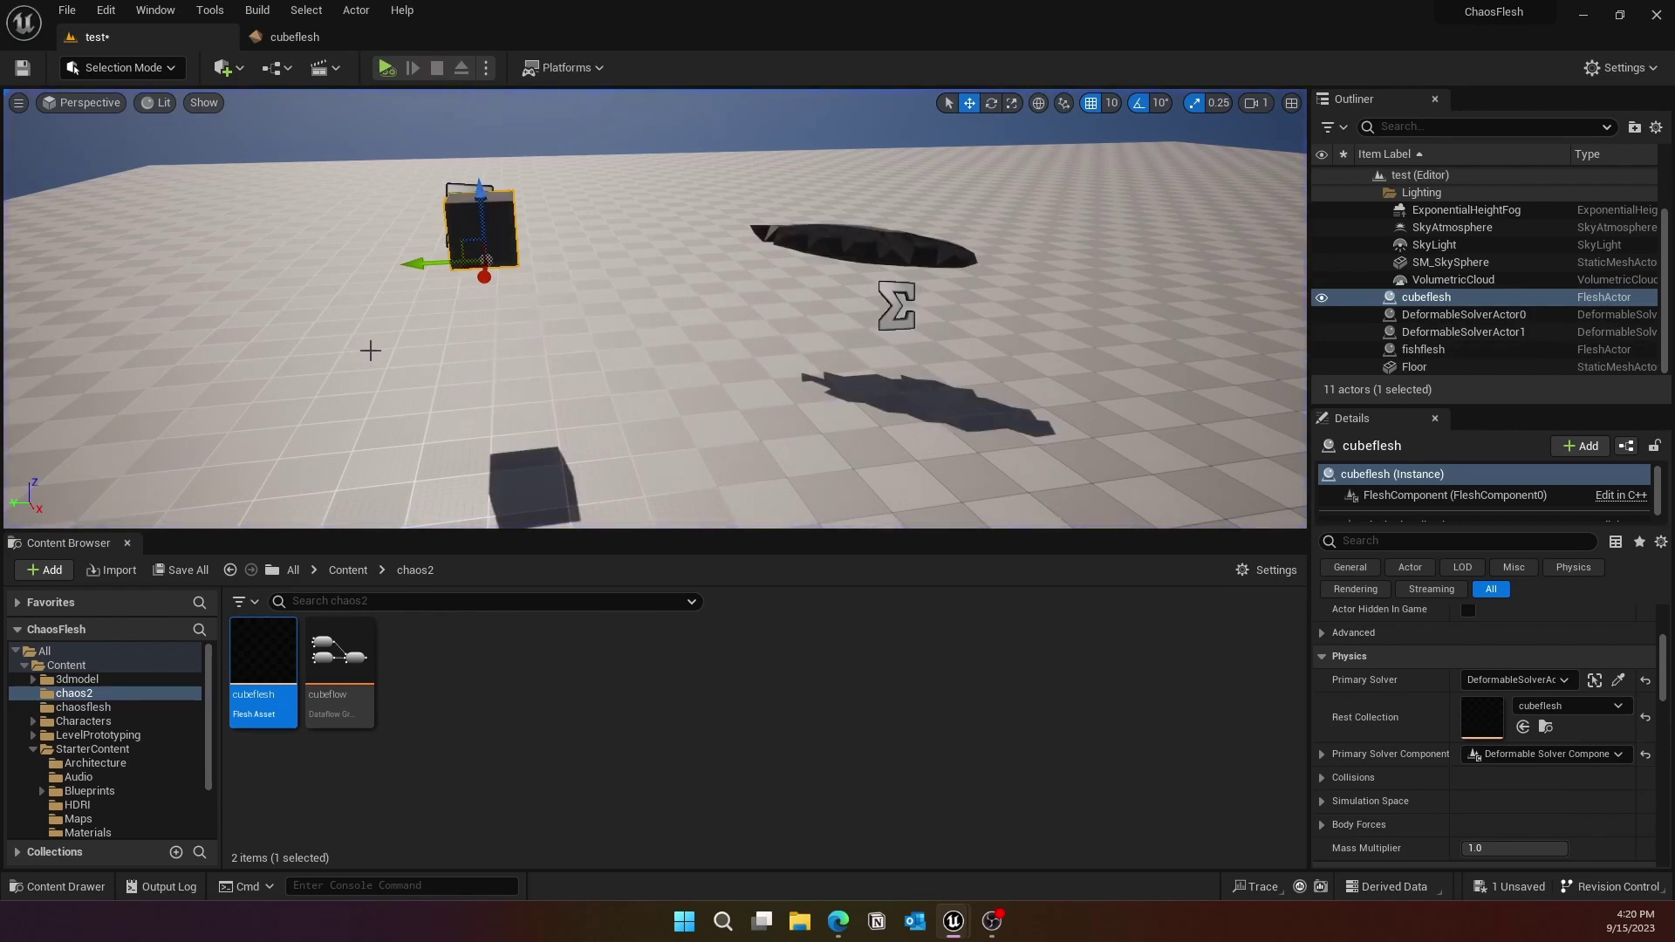
Step: Review the complete cubeflesh Dataflow node chain and return to the test level
click(297, 36)
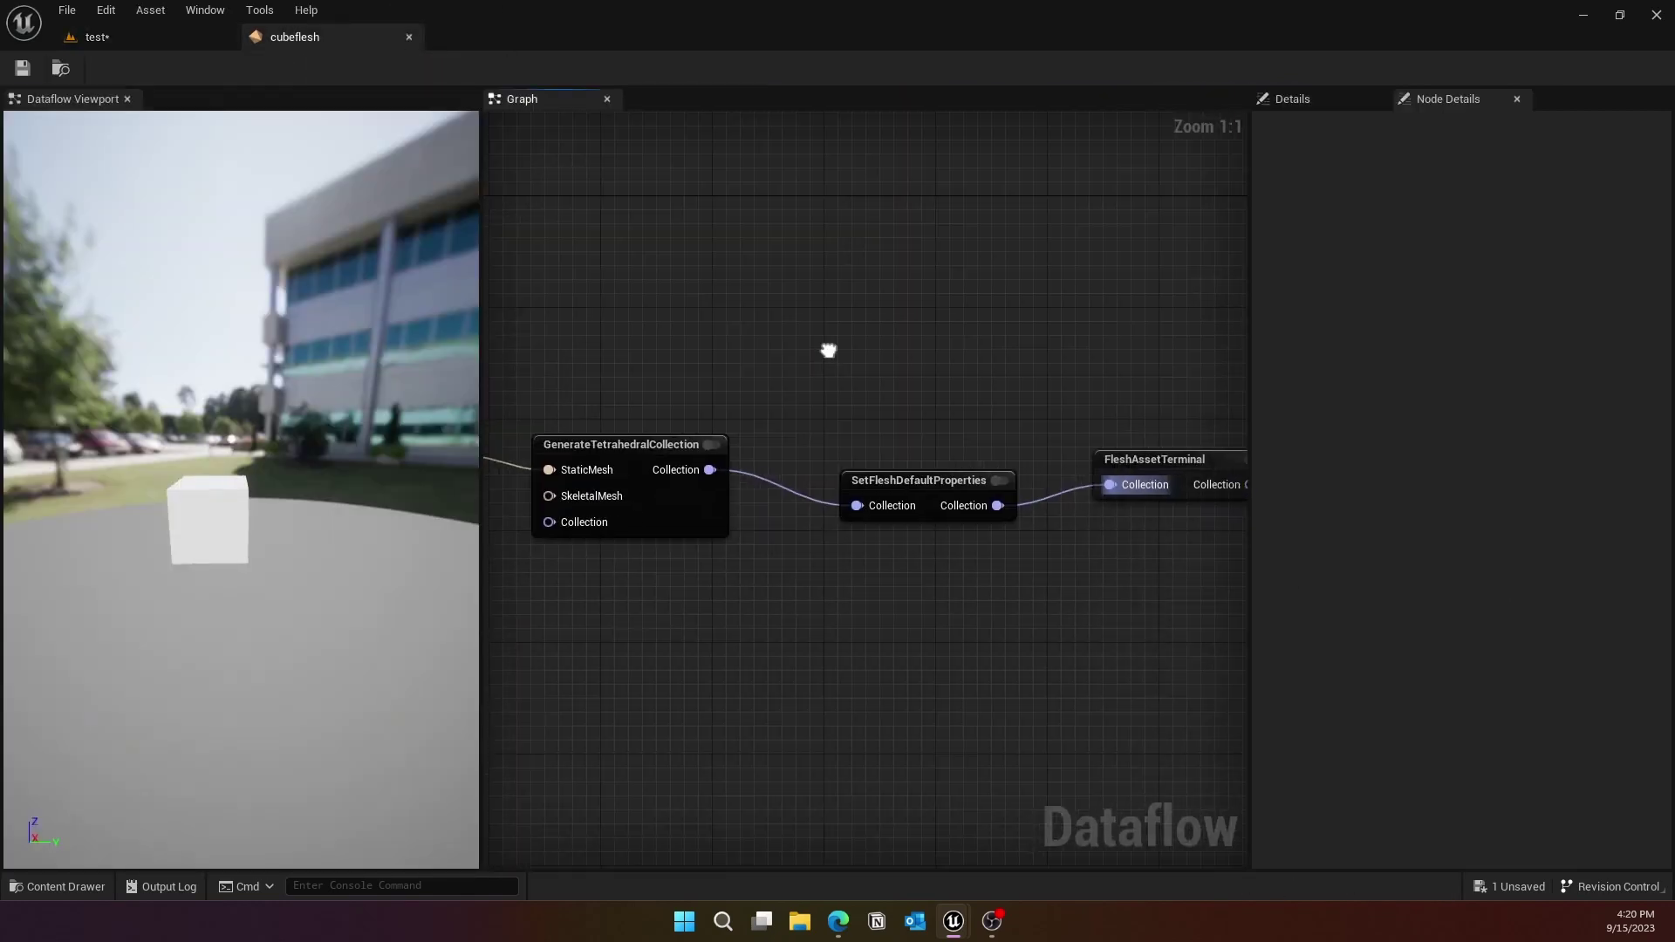
scroll(889, 346, down, 2)
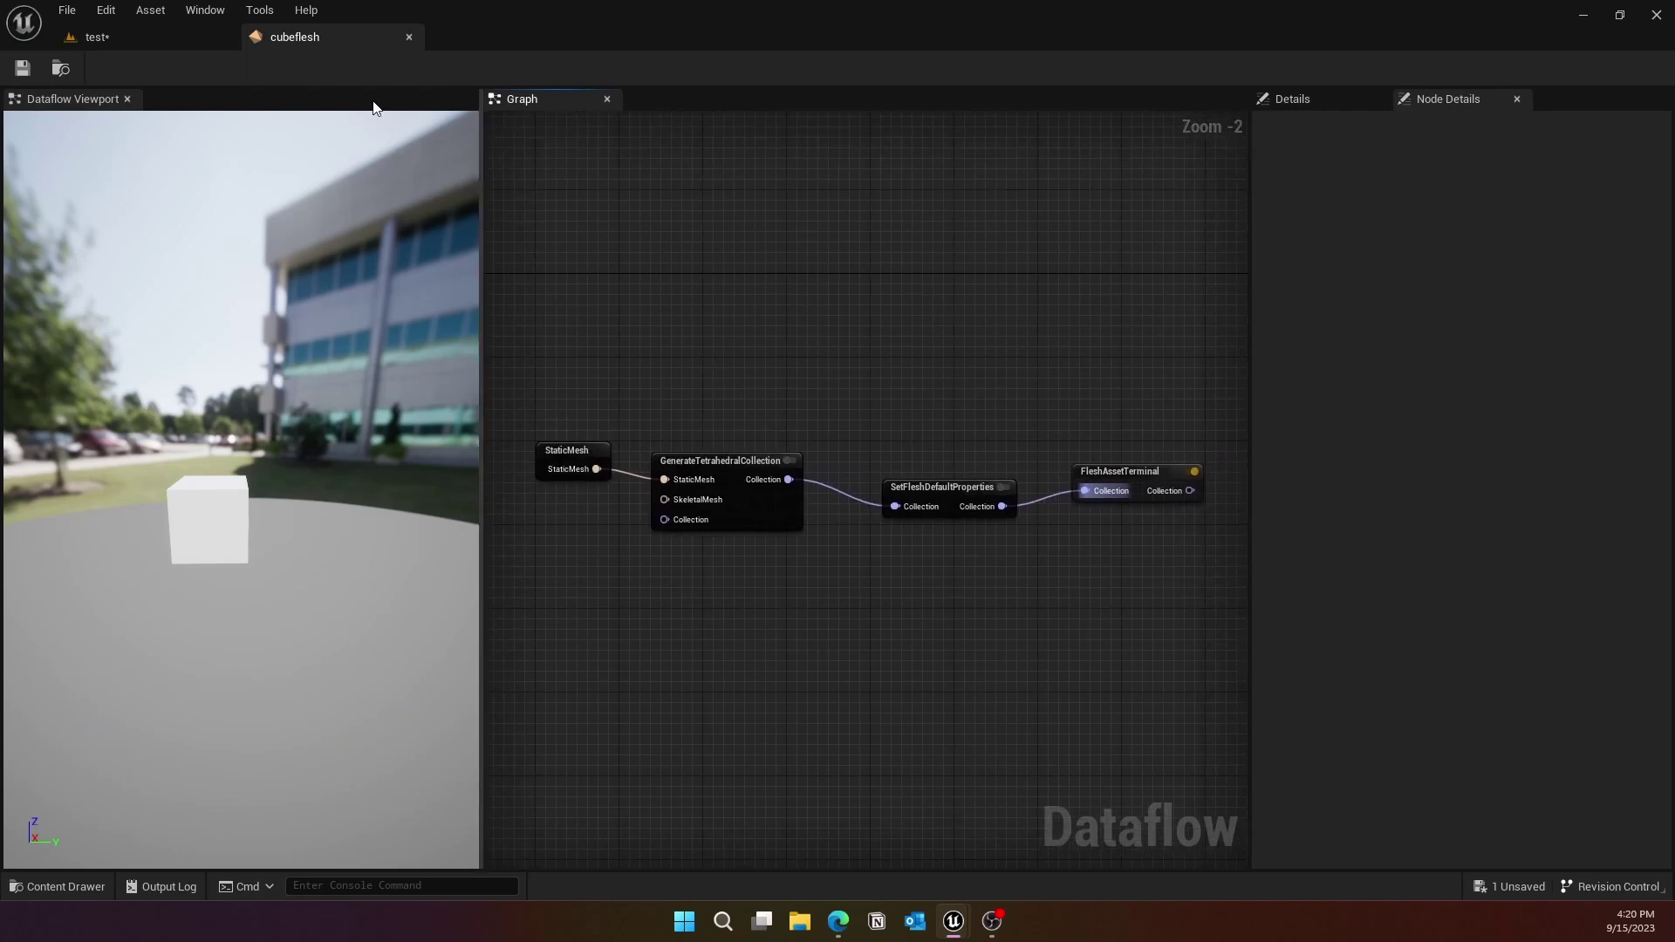
click(144, 37)
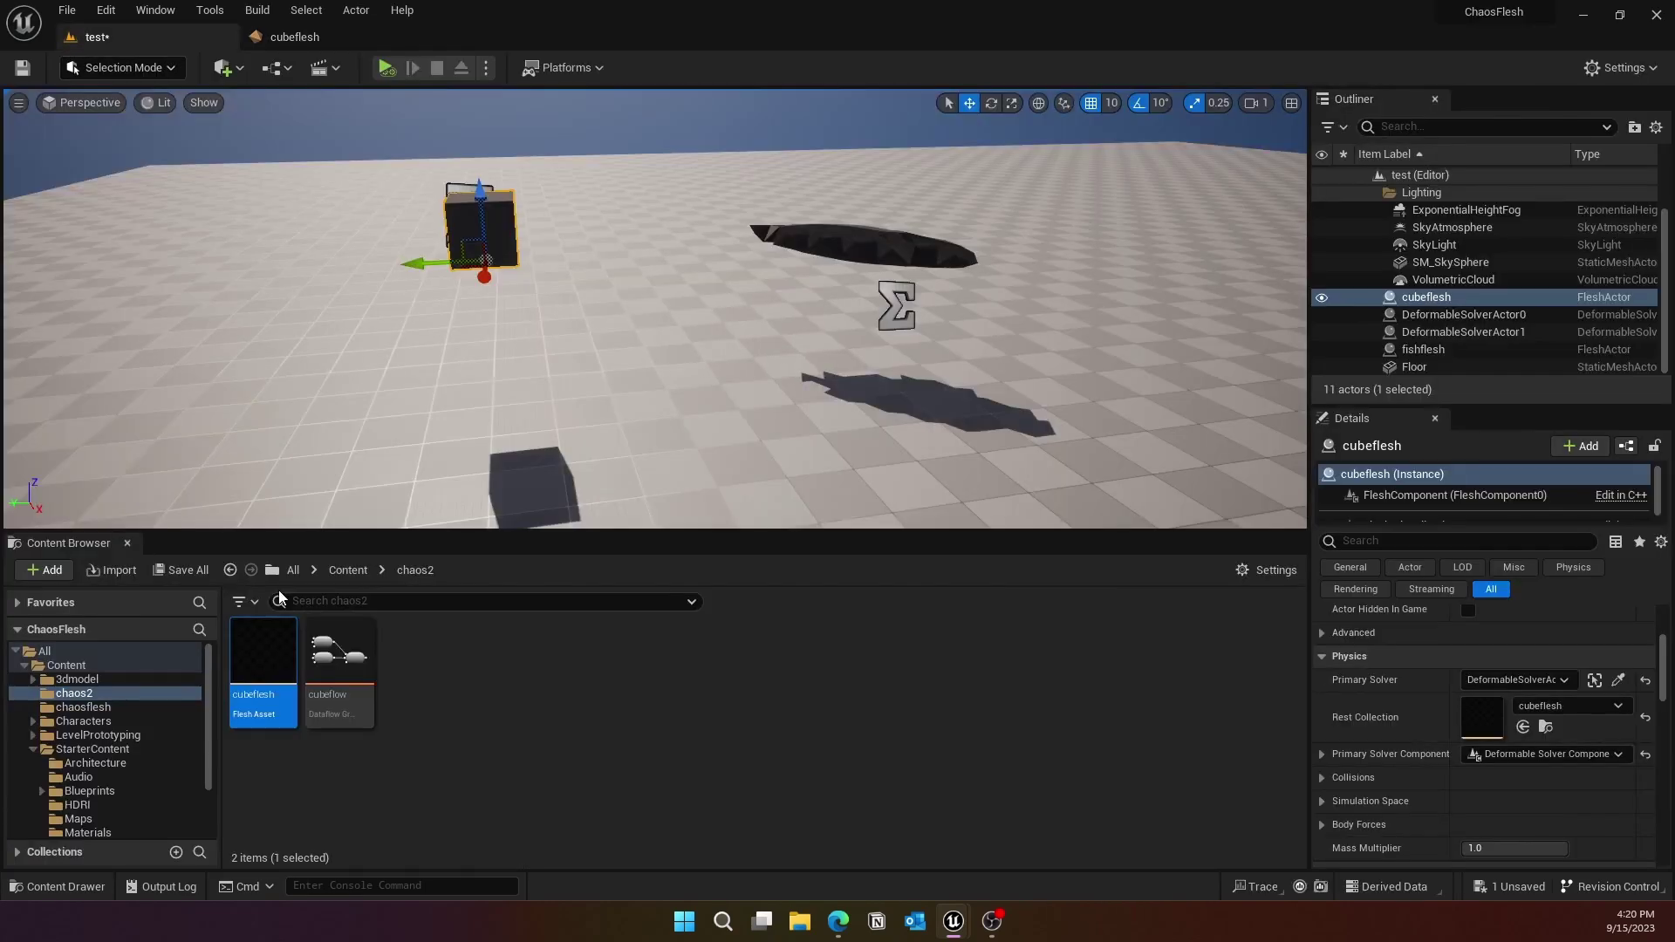
Step: Open the fishflesh asset from the chaosflesh folder and dock its Dataflow editor beside the cubeflesh editor
click(87, 708)
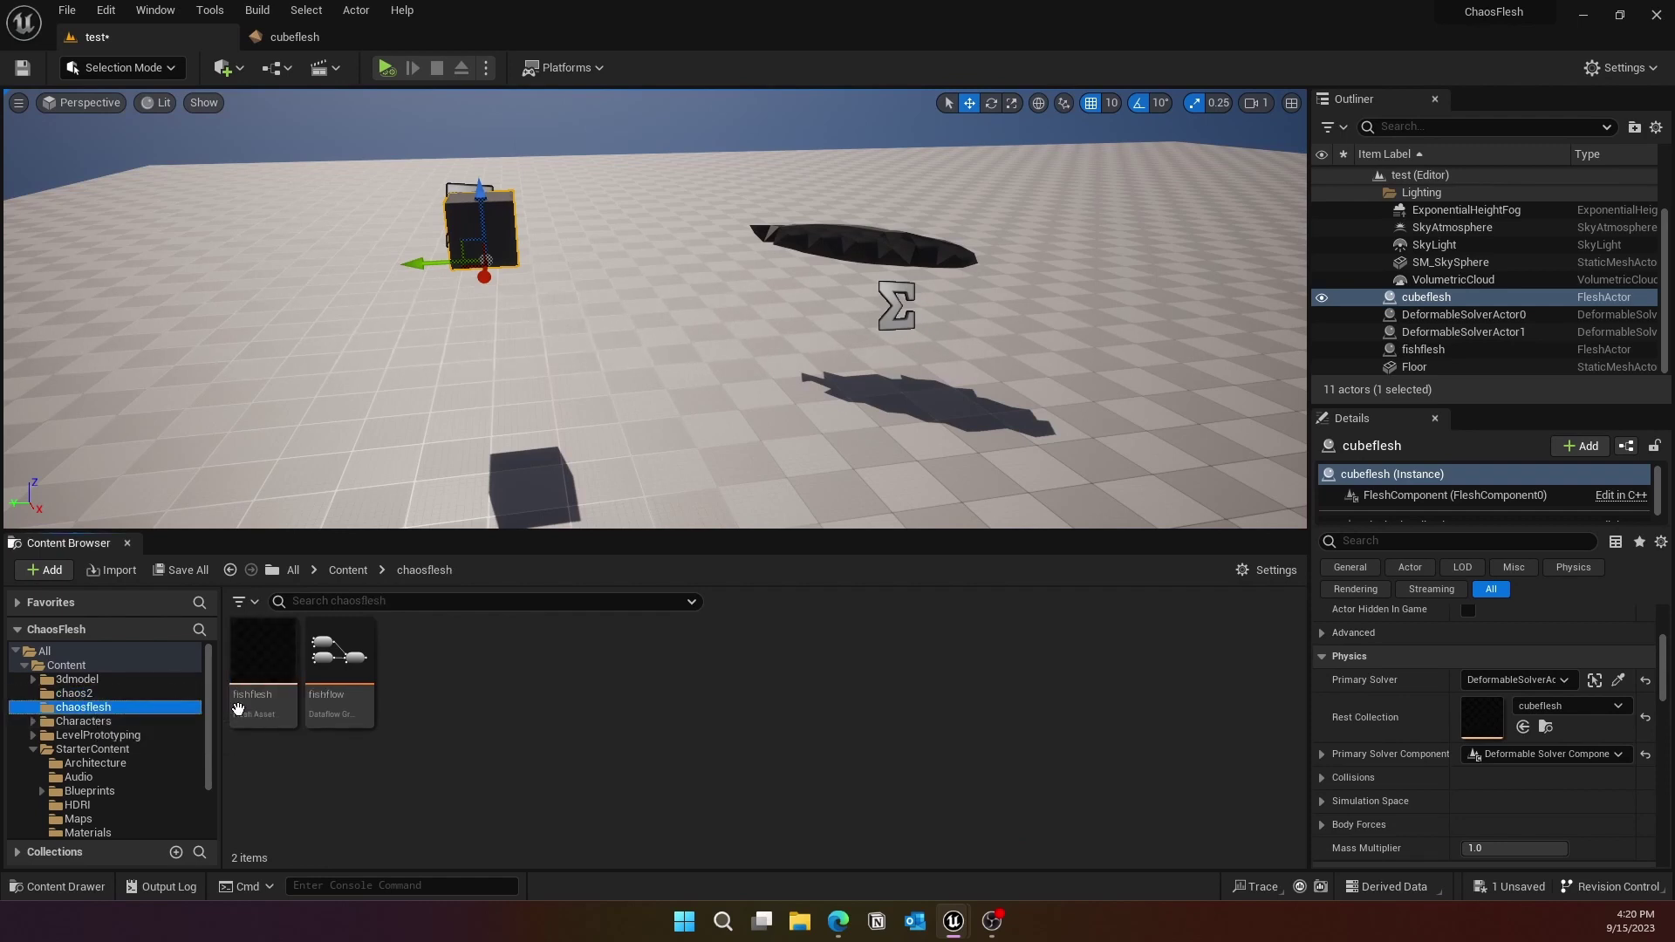
click(272, 671)
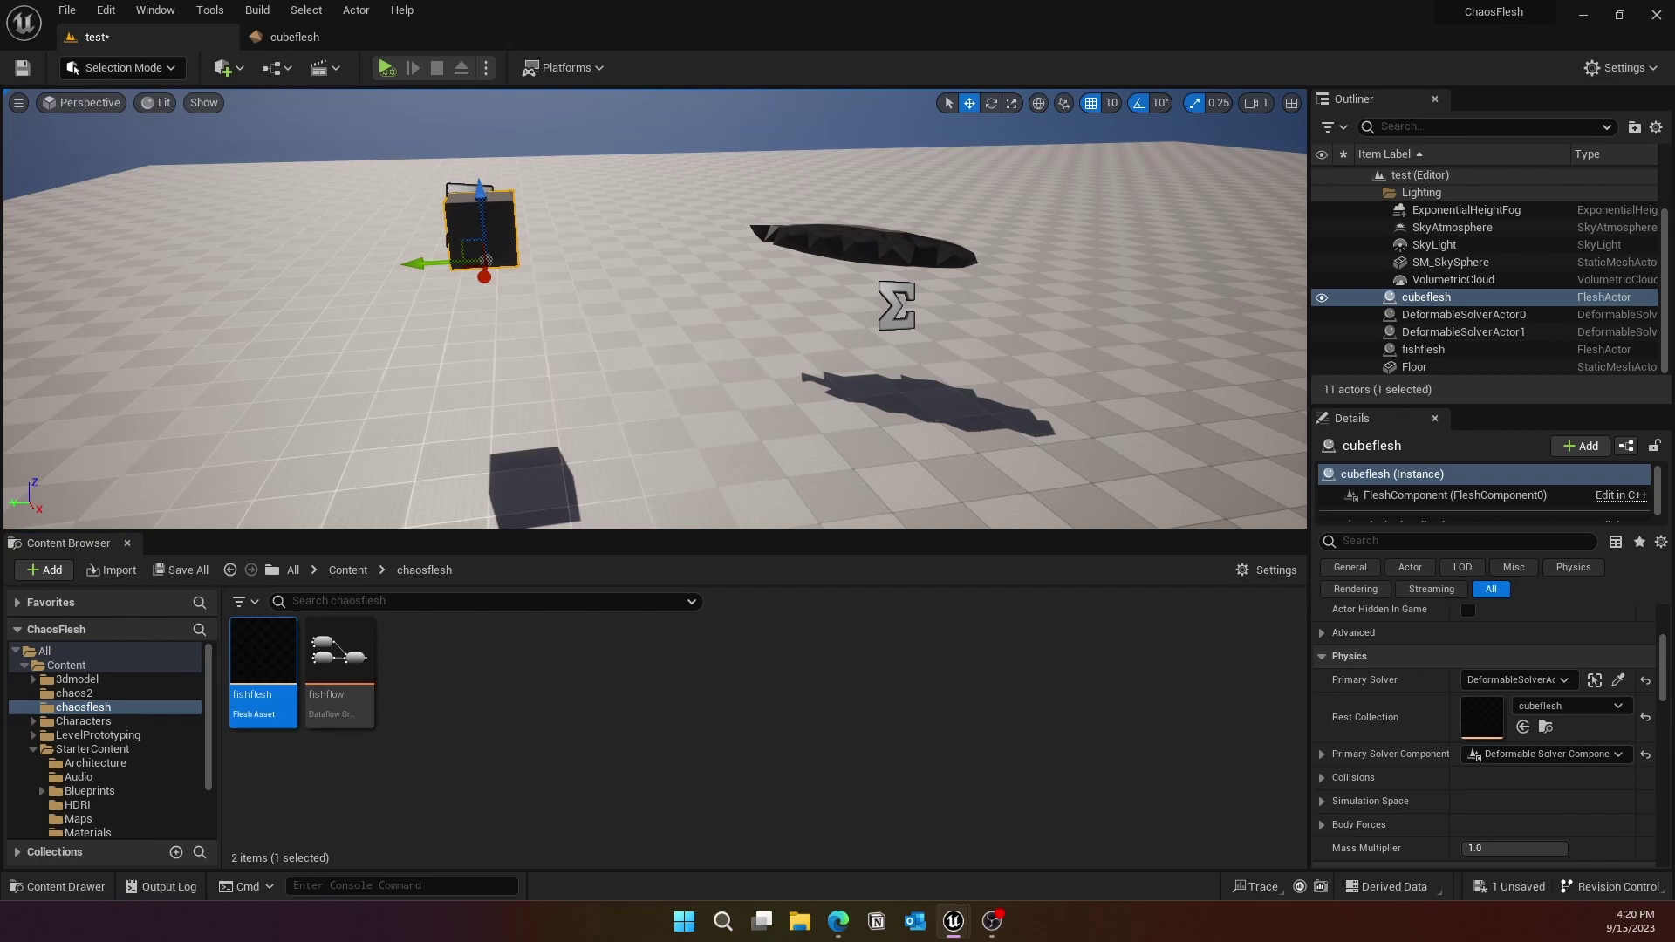
drag(364, 152, 486, 40)
Step: Examine the fish mesh and the settings of the fishflesh graph's StaticMesh and GenerateTetrahedralCollection nodes
right_drag(380, 292, 397, 345)
right_drag(241, 488, 428, 493)
right_drag(279, 332, 244, 486)
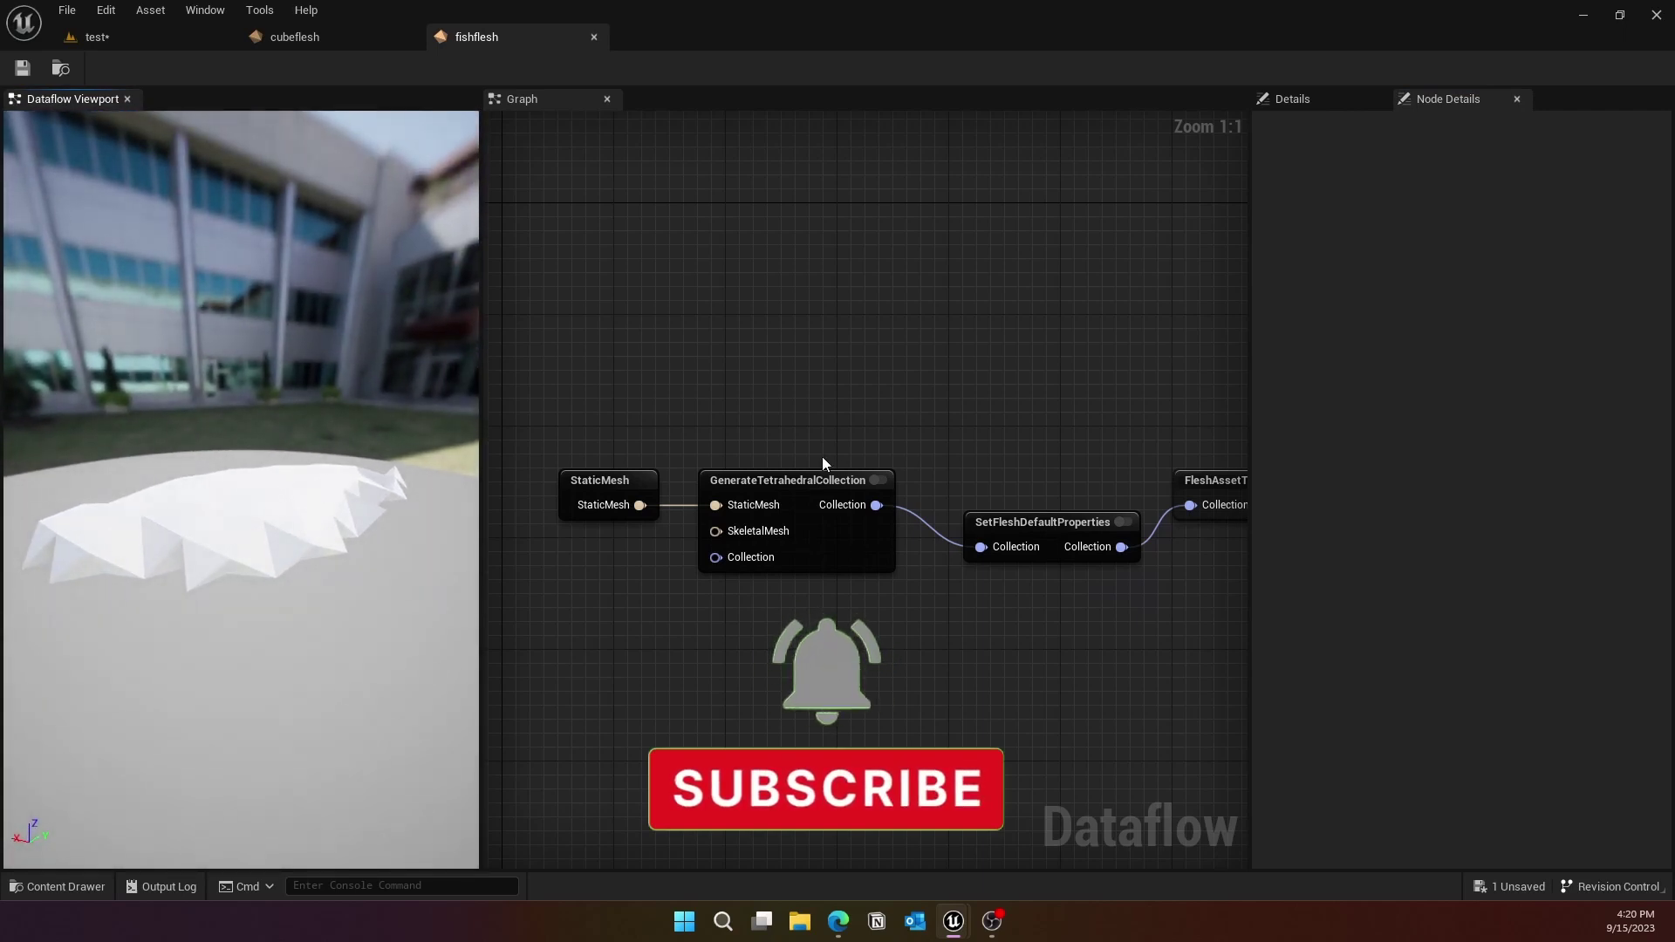
click(633, 481)
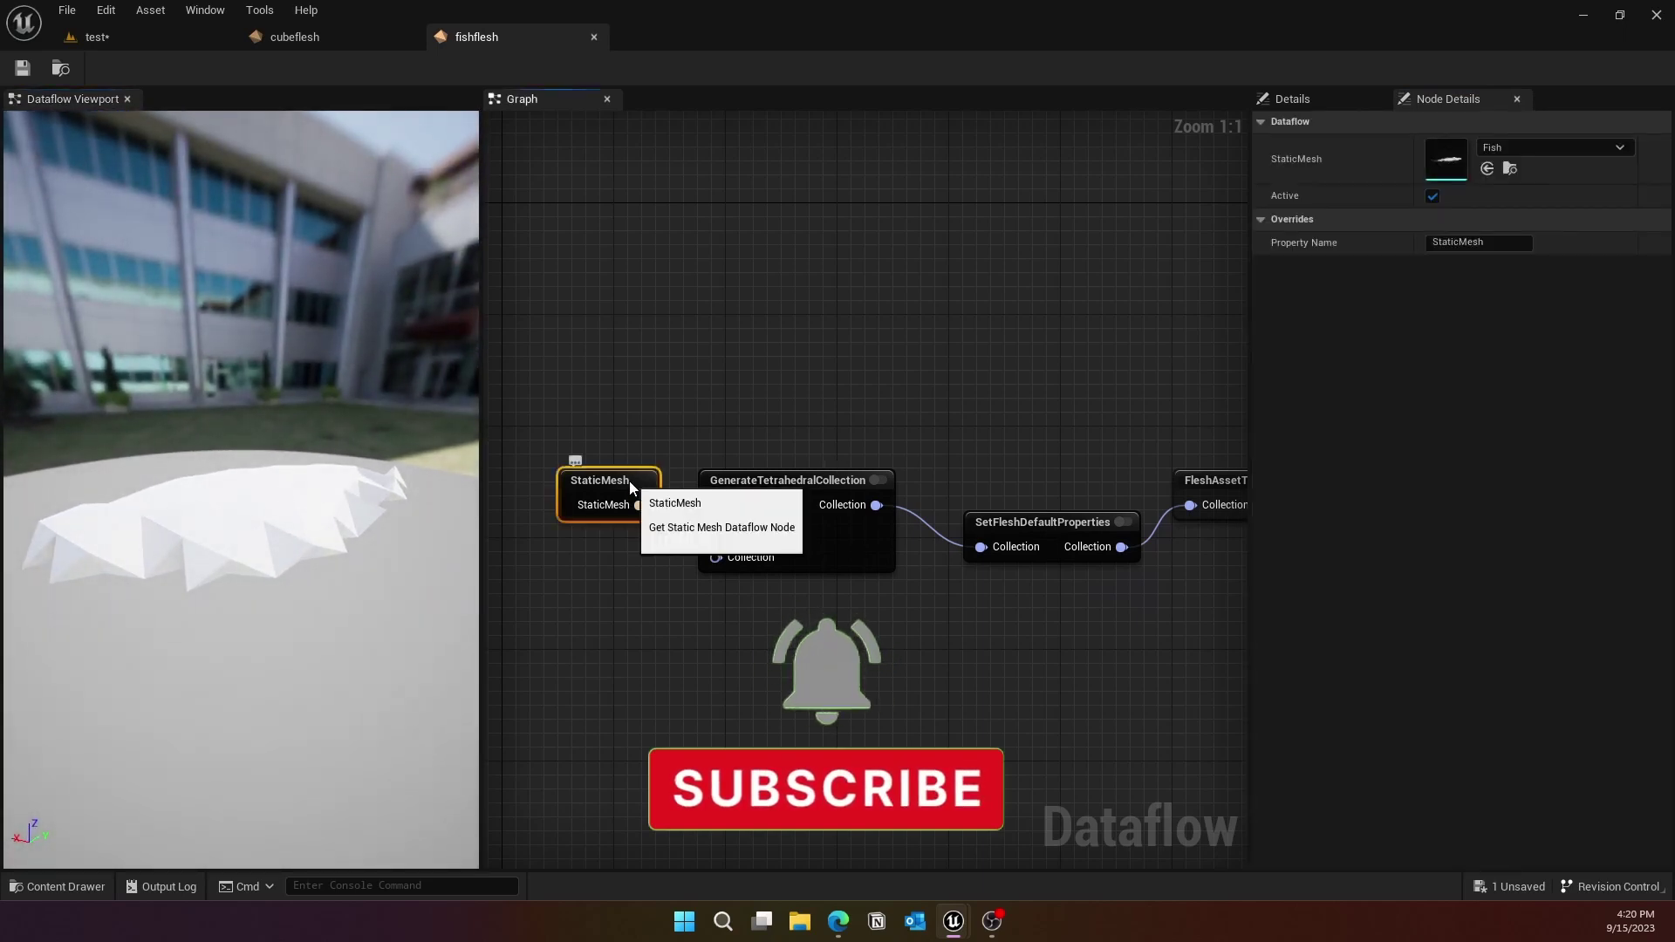
click(775, 475)
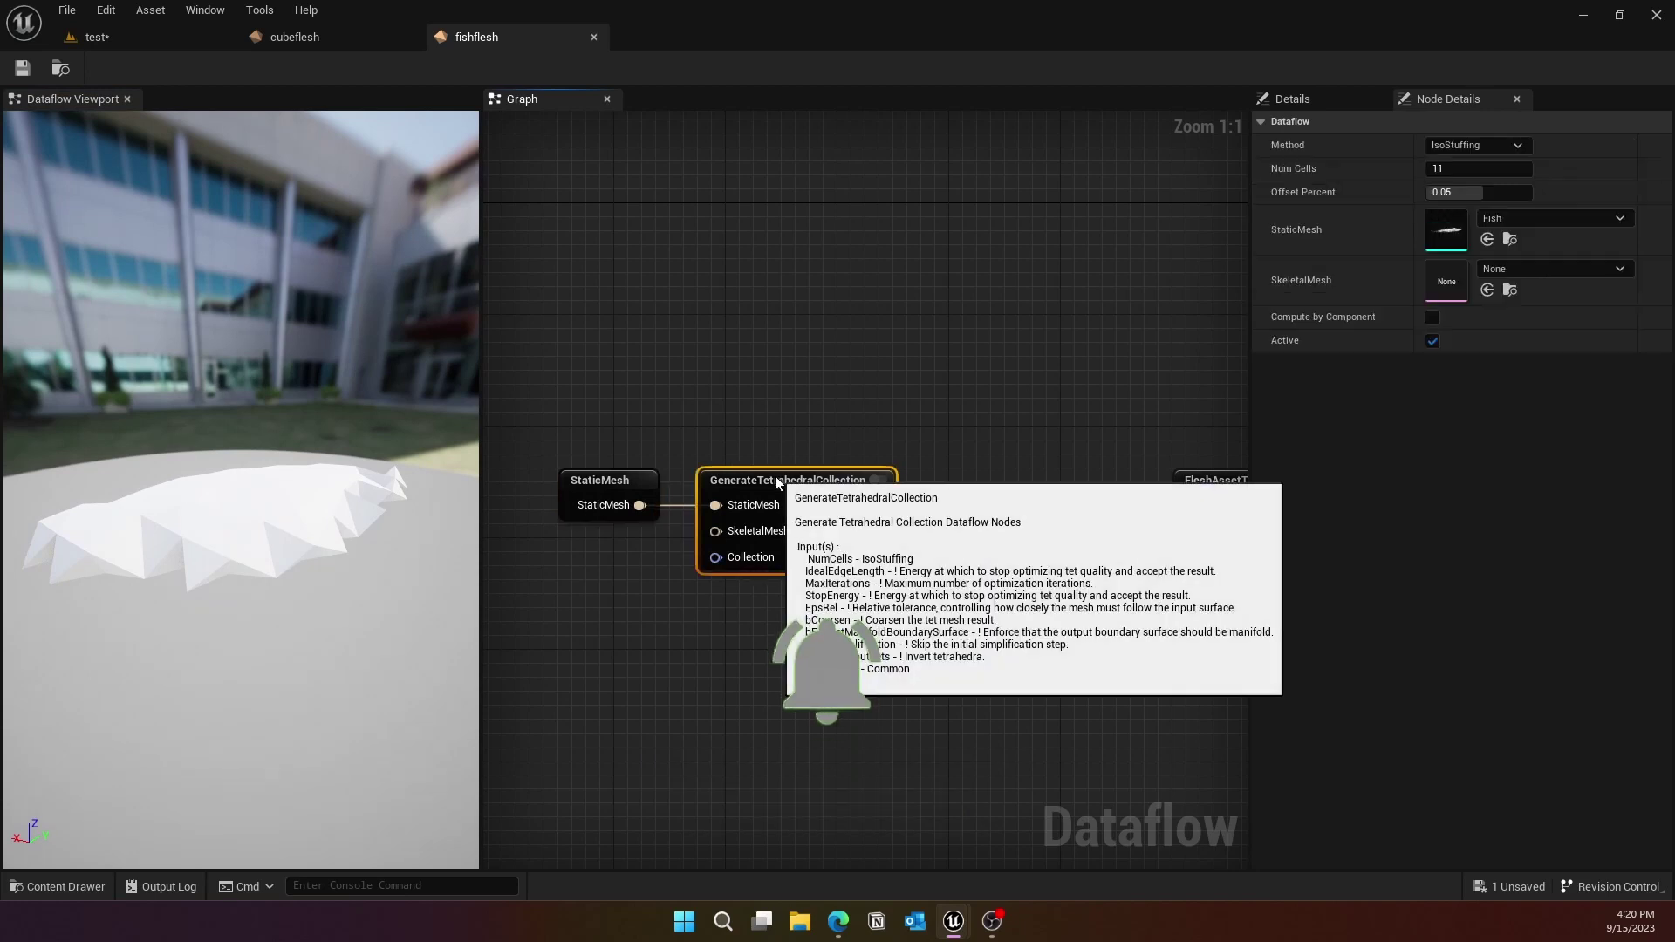
Step: Set Num Cells to 32 on the fishflesh GenerateTetrahedralCollection node, save the asset, and inspect the finer fish mesh
click(1462, 170)
text(32)
key(Return)
right_drag(1041, 294, 889, 319)
click(1063, 493)
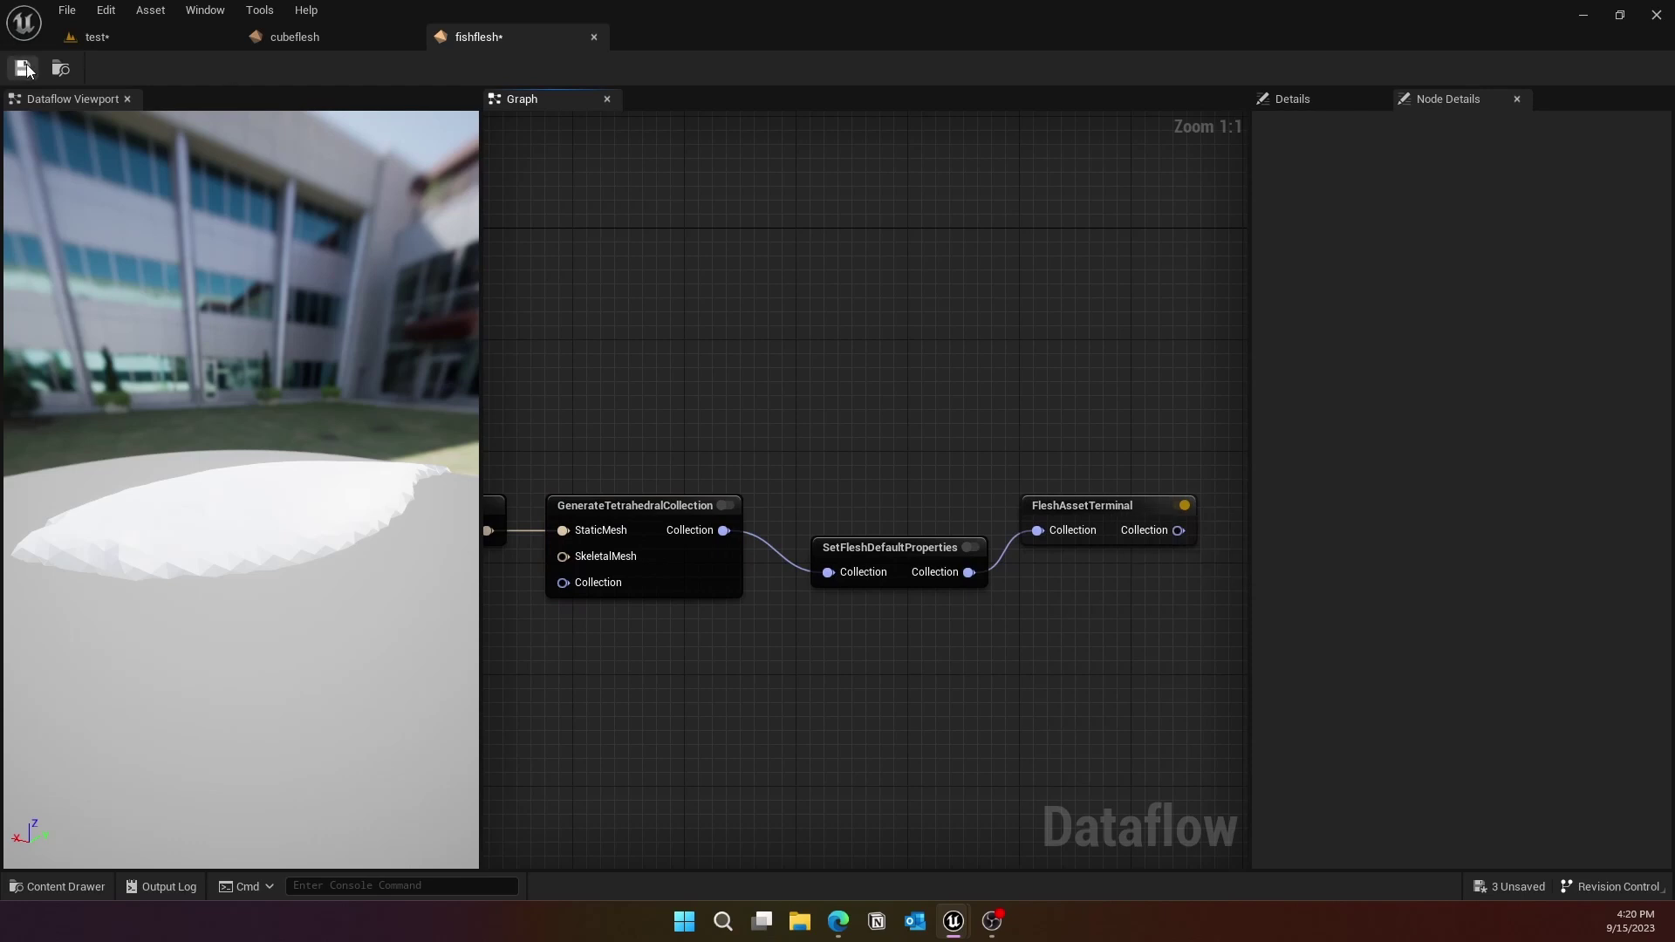
right_drag(1138, 460, 1139, 479)
mouse_move(324, 454)
right_down()
mouse_move(357, 475)
mouse_move(270, 523)
mouse_move(314, 489)
mouse_move(262, 471)
mouse_move(279, 524)
mouse_move(349, 541)
mouse_move(384, 524)
mouse_move(305, 467)
right_up()
Step: Set Num Cells to 11 on the fishflesh GenerateTetrahedralCollection node and save the asset
click(678, 535)
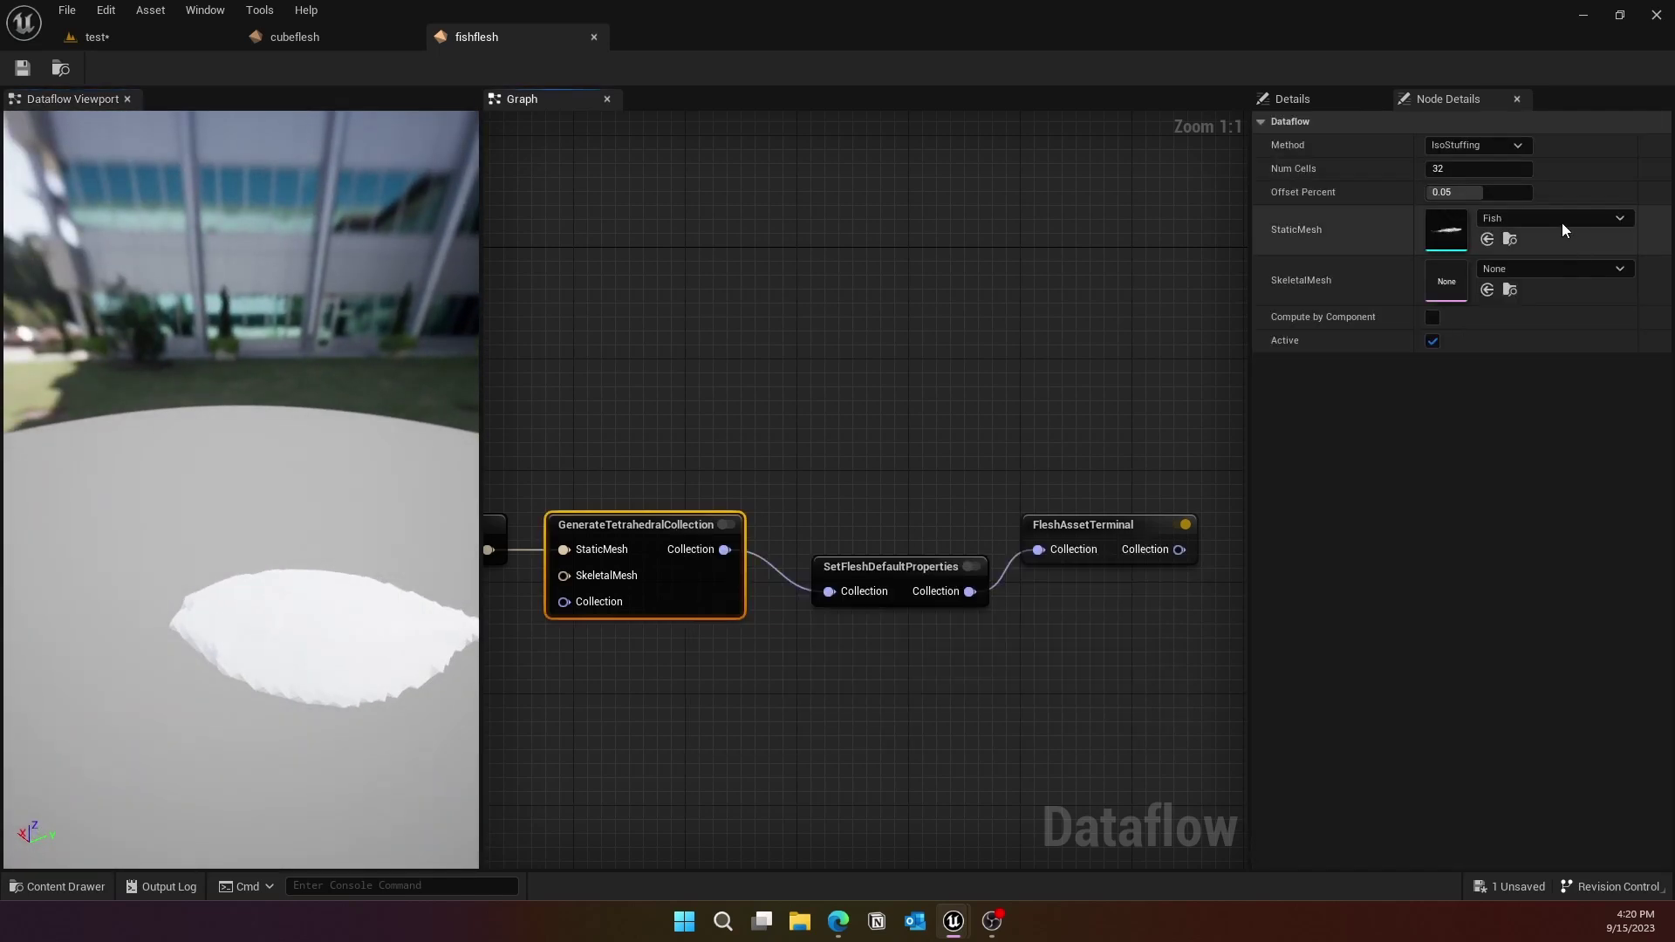
click(1459, 177)
text(11)
key(Return)
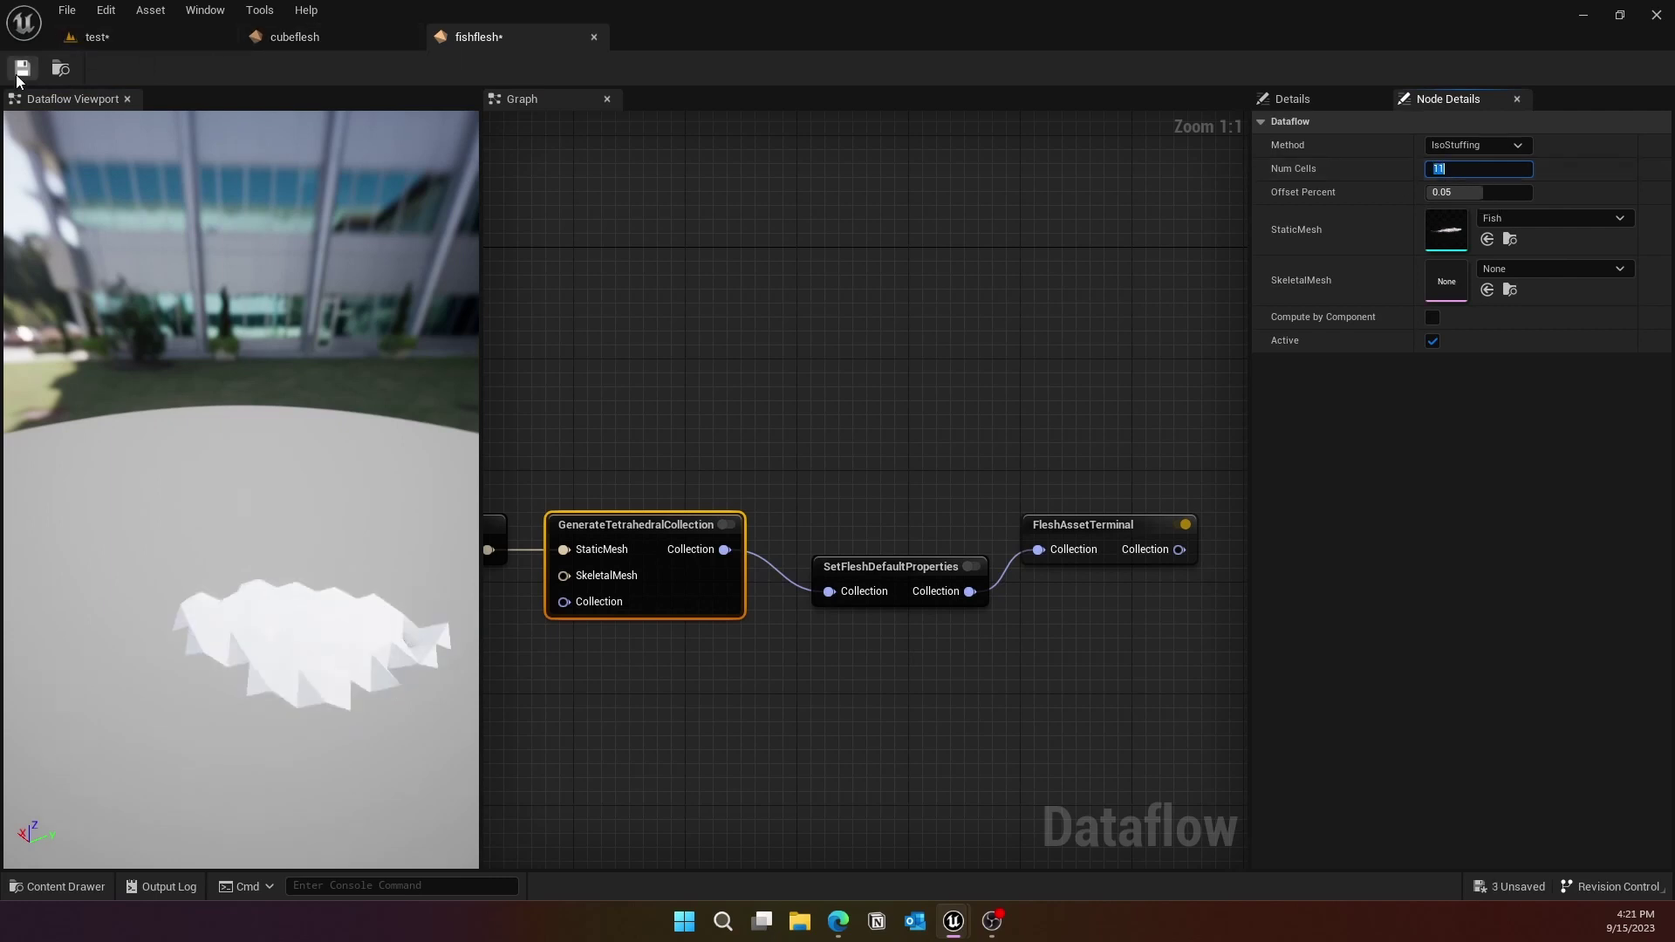
Step: Return to the test level, simulate it, and watch the flesh cube and fish land on the floor up close
click(309, 46)
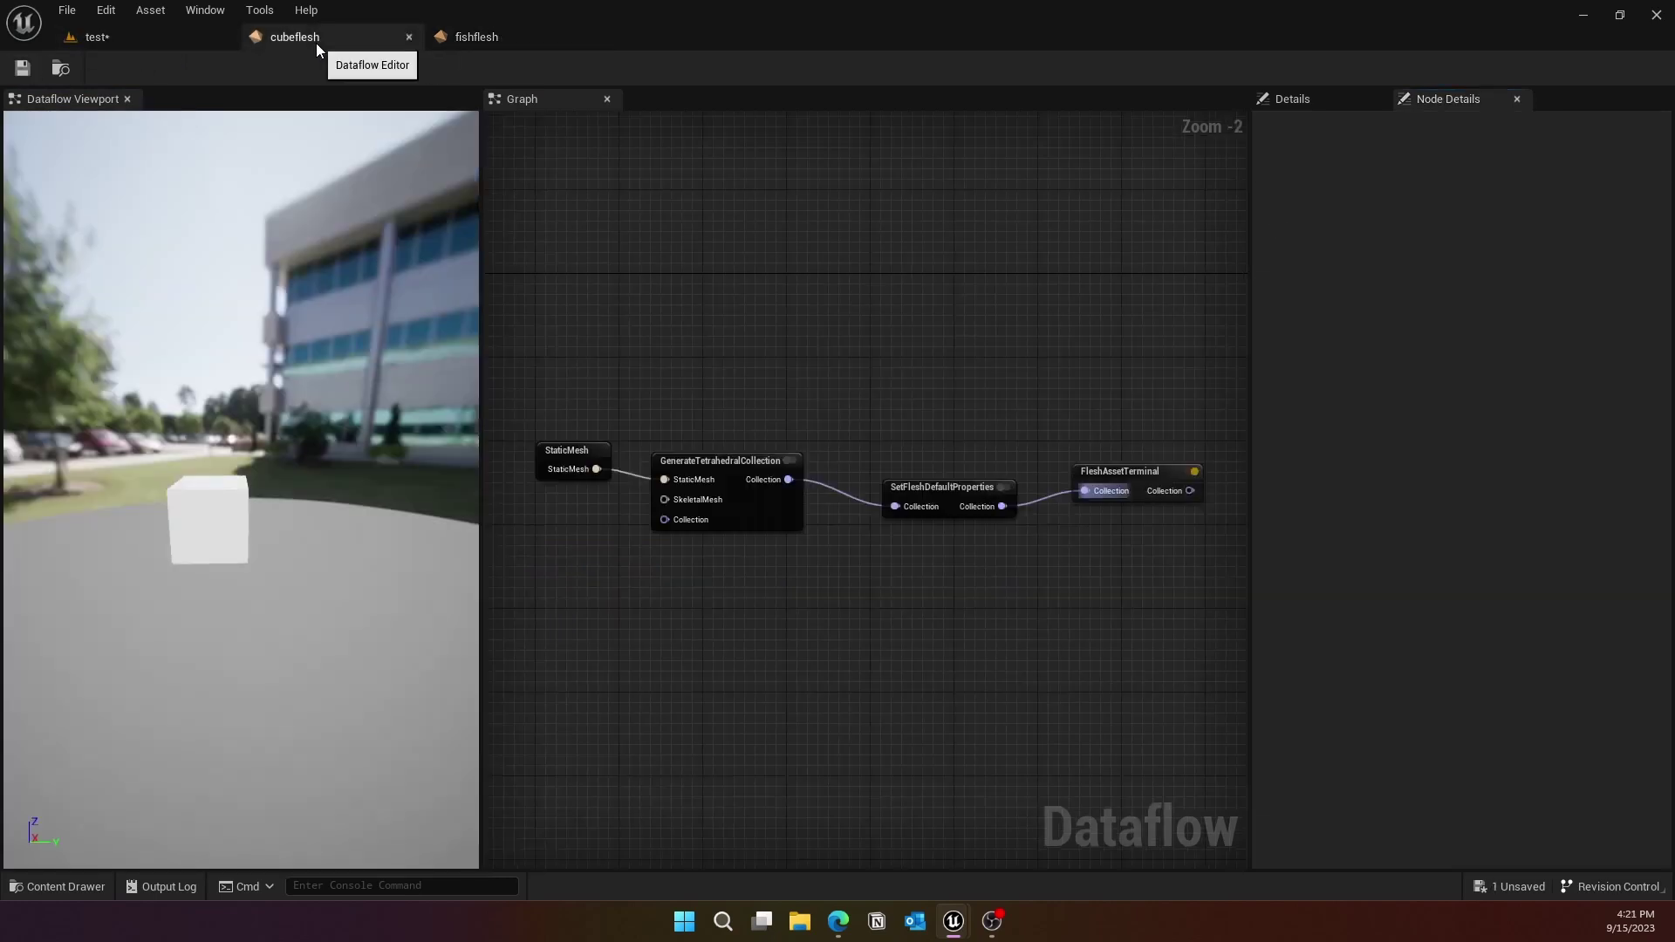
click(110, 42)
click(486, 67)
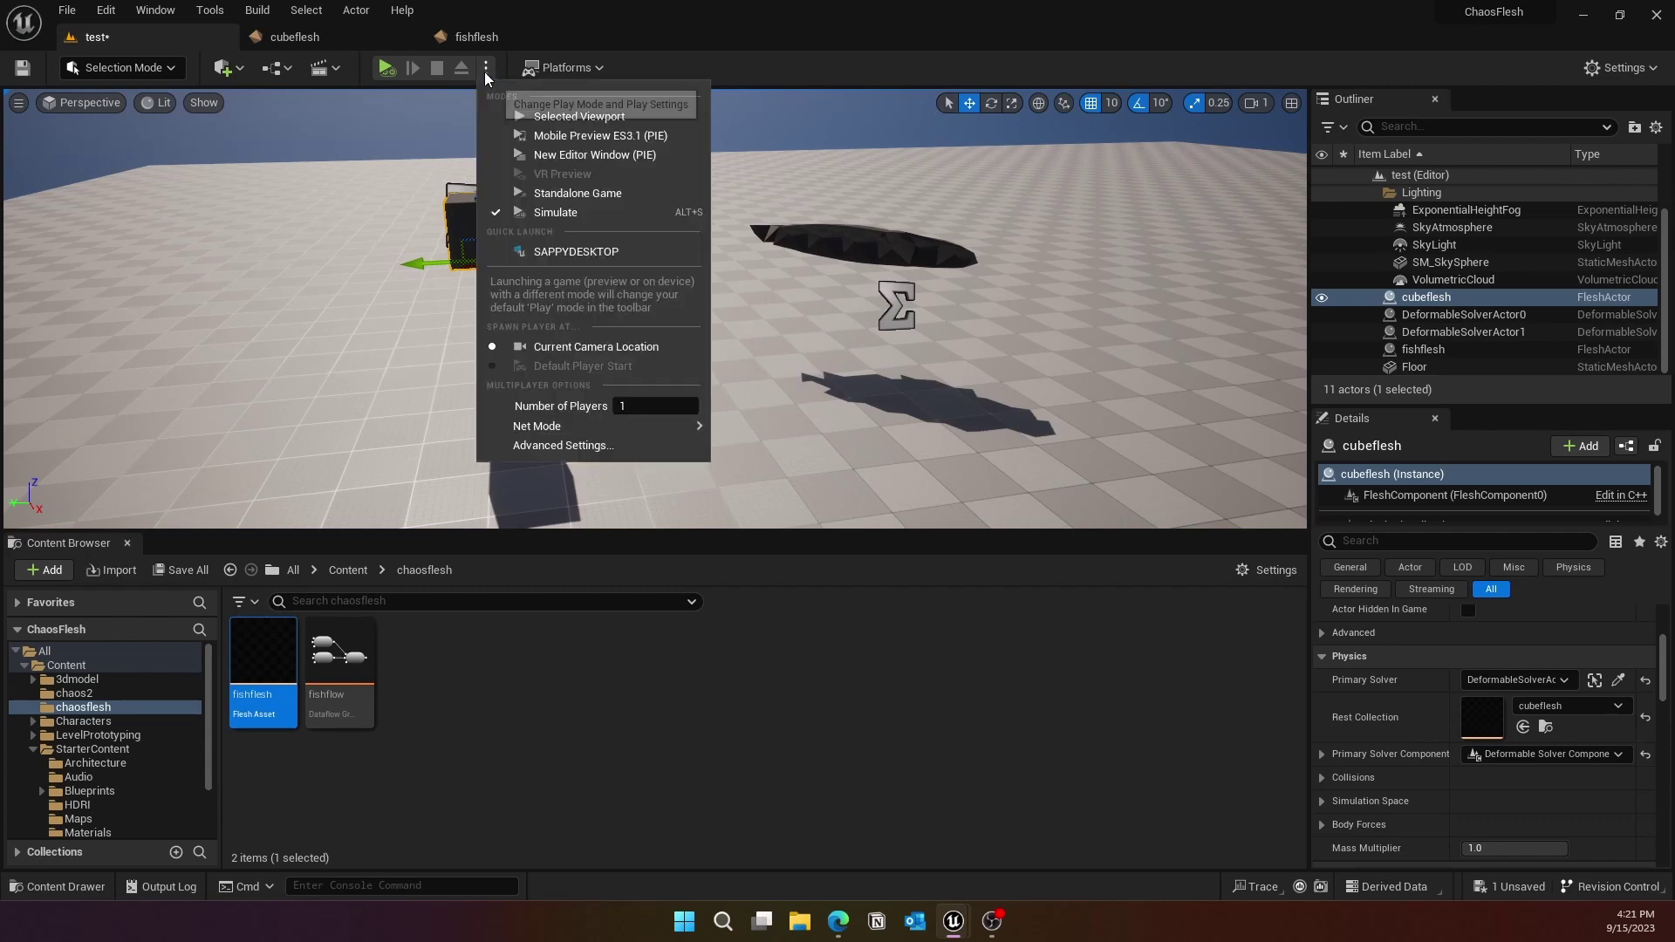
click(532, 209)
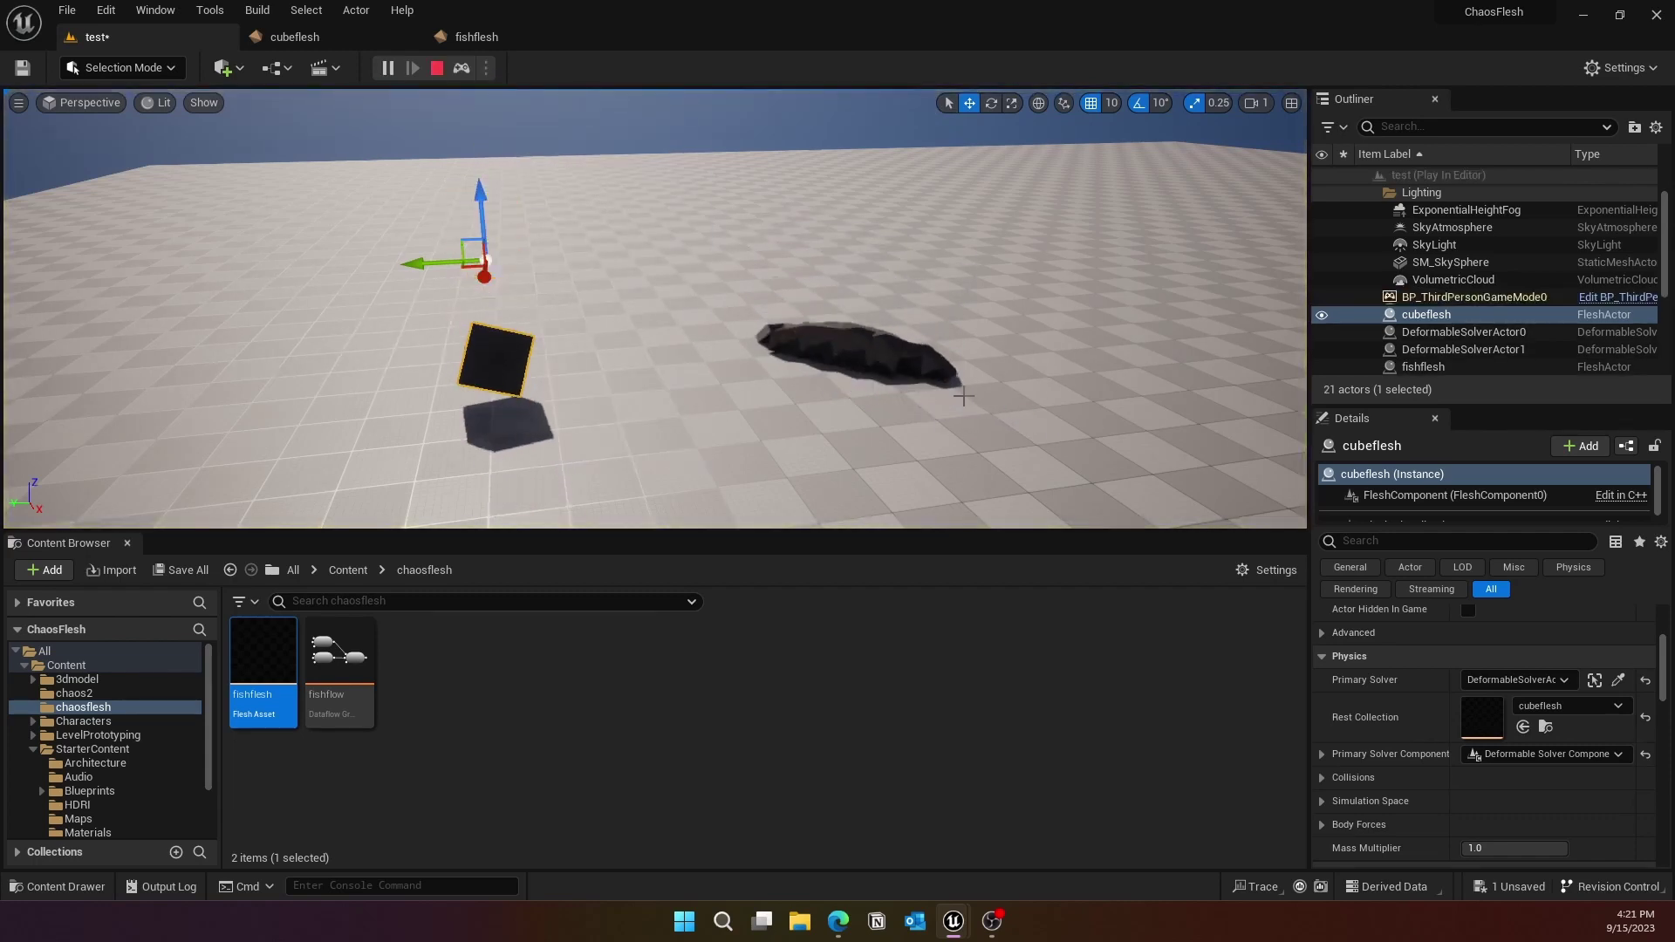
mouse_move(643, 445)
right_down()
mouse_move(767, 454)
mouse_move(629, 498)
mouse_move(686, 446)
mouse_move(630, 386)
mouse_move(580, 492)
mouse_move(668, 406)
mouse_move(644, 445)
right_up()
key(w)
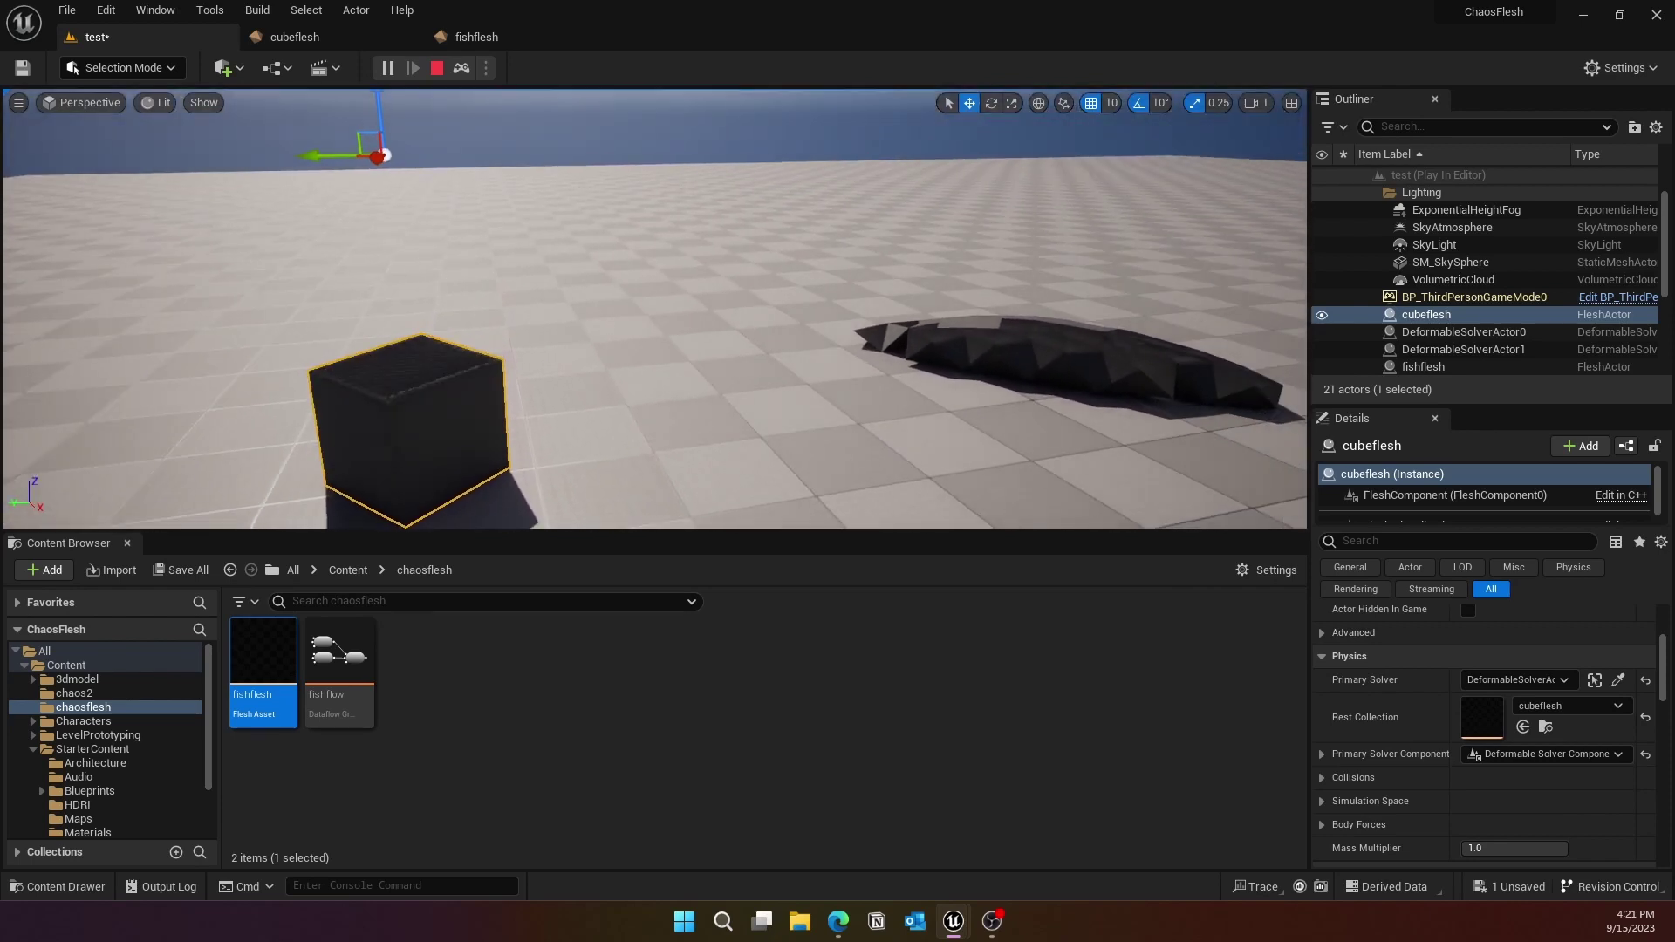